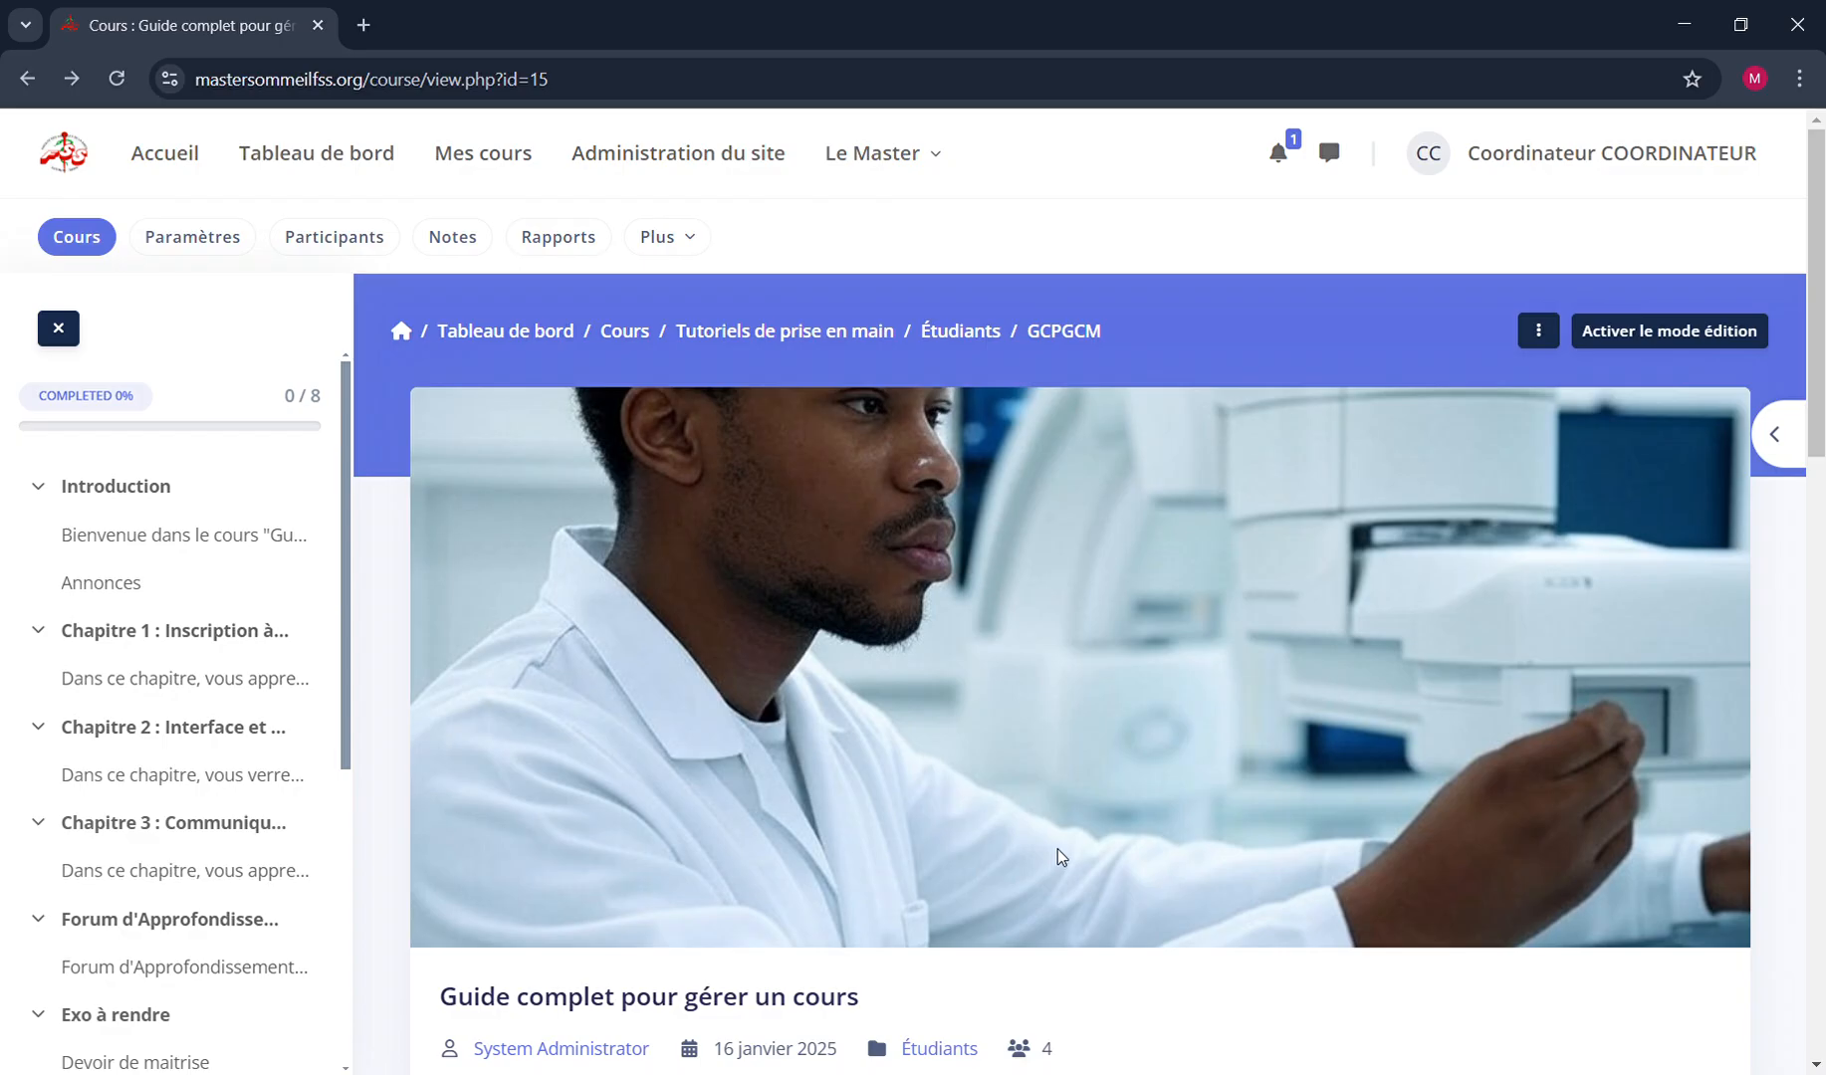
Look over the course page for "Guide complet pour gérer un cours", from its banner and course details down to its list of sections
{"action": "scroll", "coordinate": [1058, 849], "scroll_direction": "down", "scroll_amount": 2}
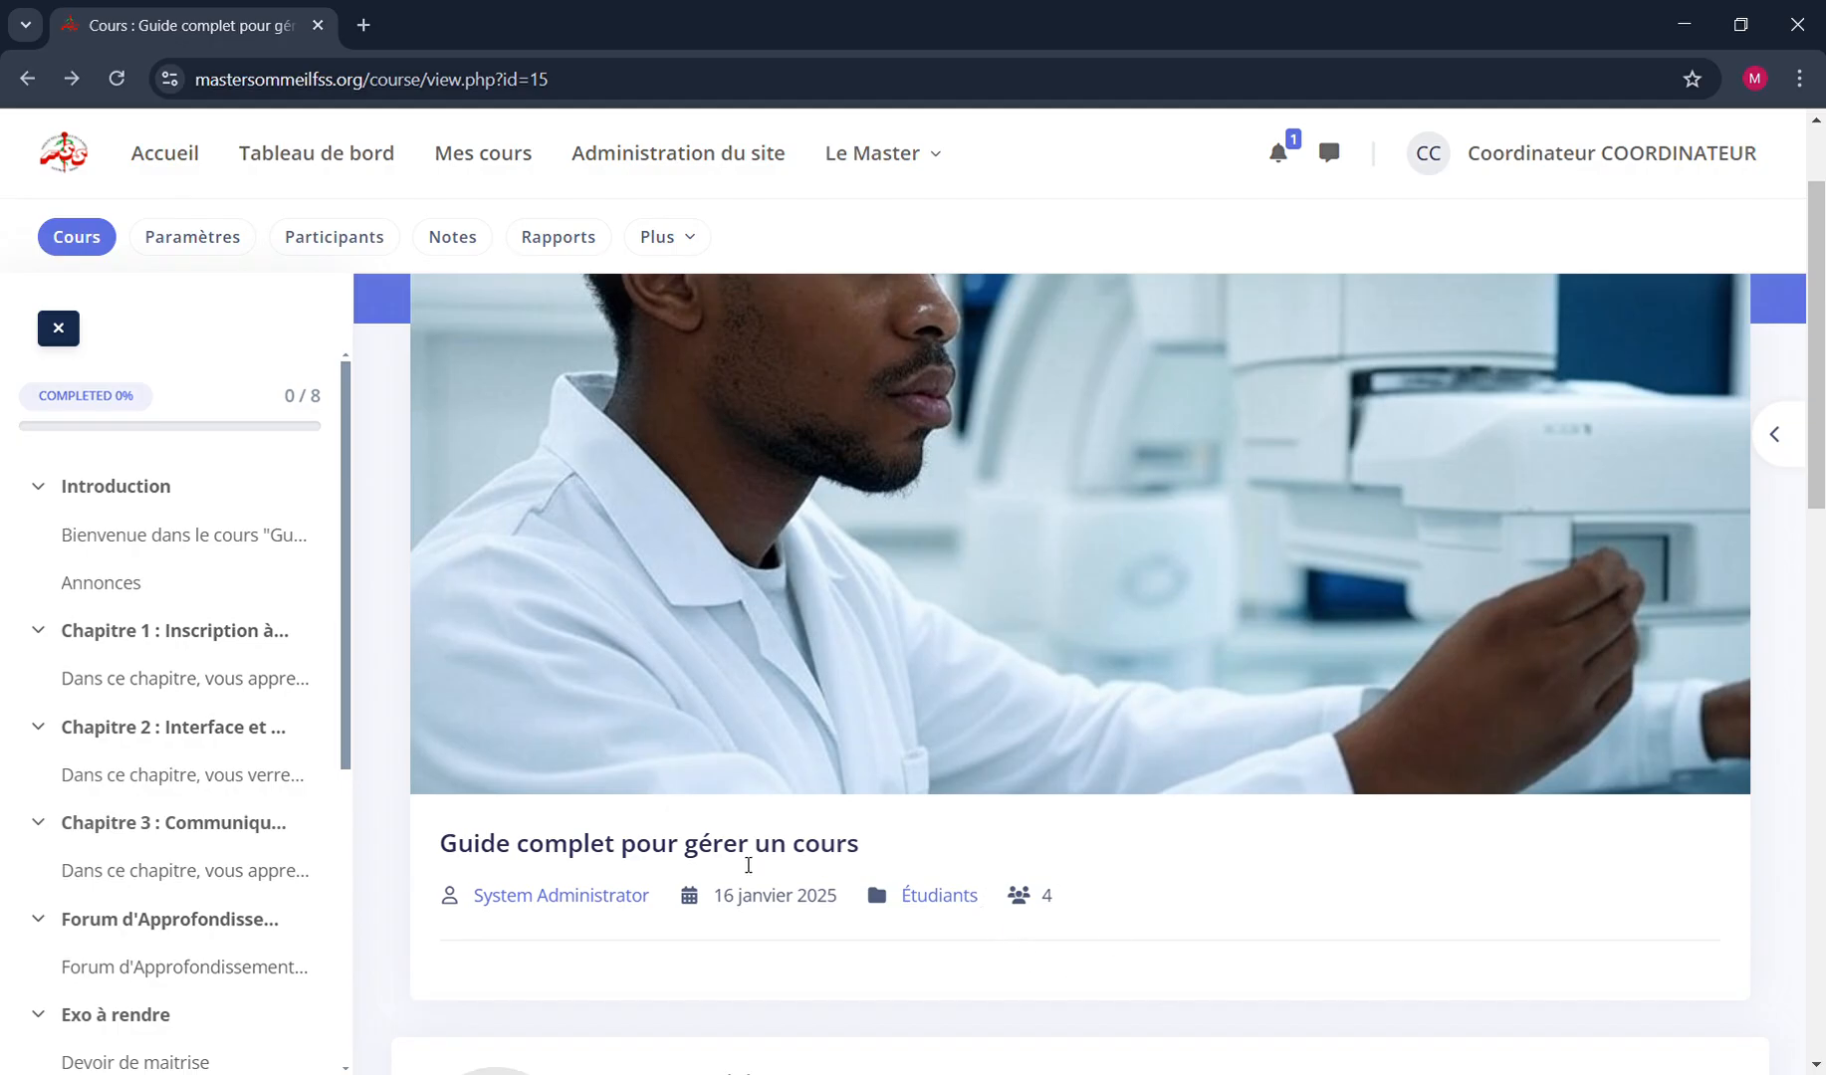
{"action": "scroll", "coordinate": [748, 865], "scroll_direction": "up", "scroll_amount": 2}
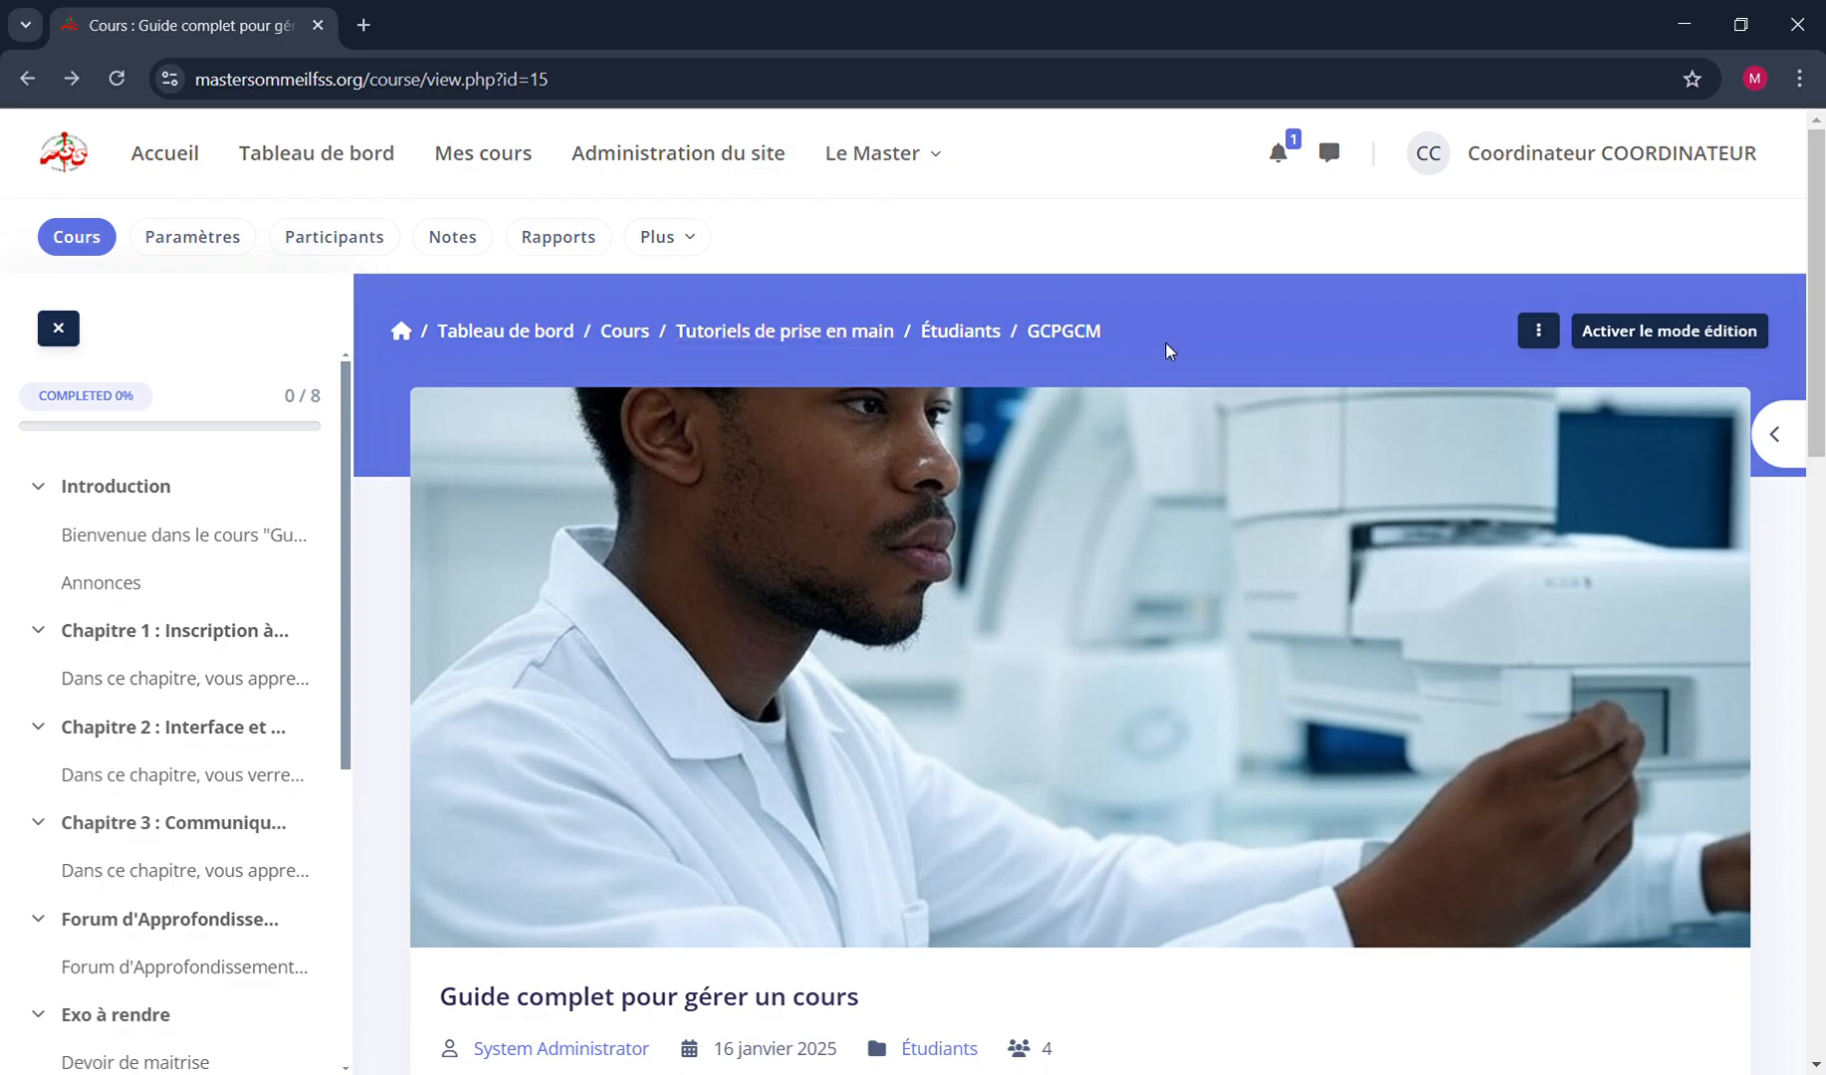
{"action": "scroll", "coordinate": [836, 656], "scroll_direction": "down", "scroll_amount": 10}
{"action": "scroll", "coordinate": [837, 657], "scroll_direction": "up", "scroll_amount": 10}
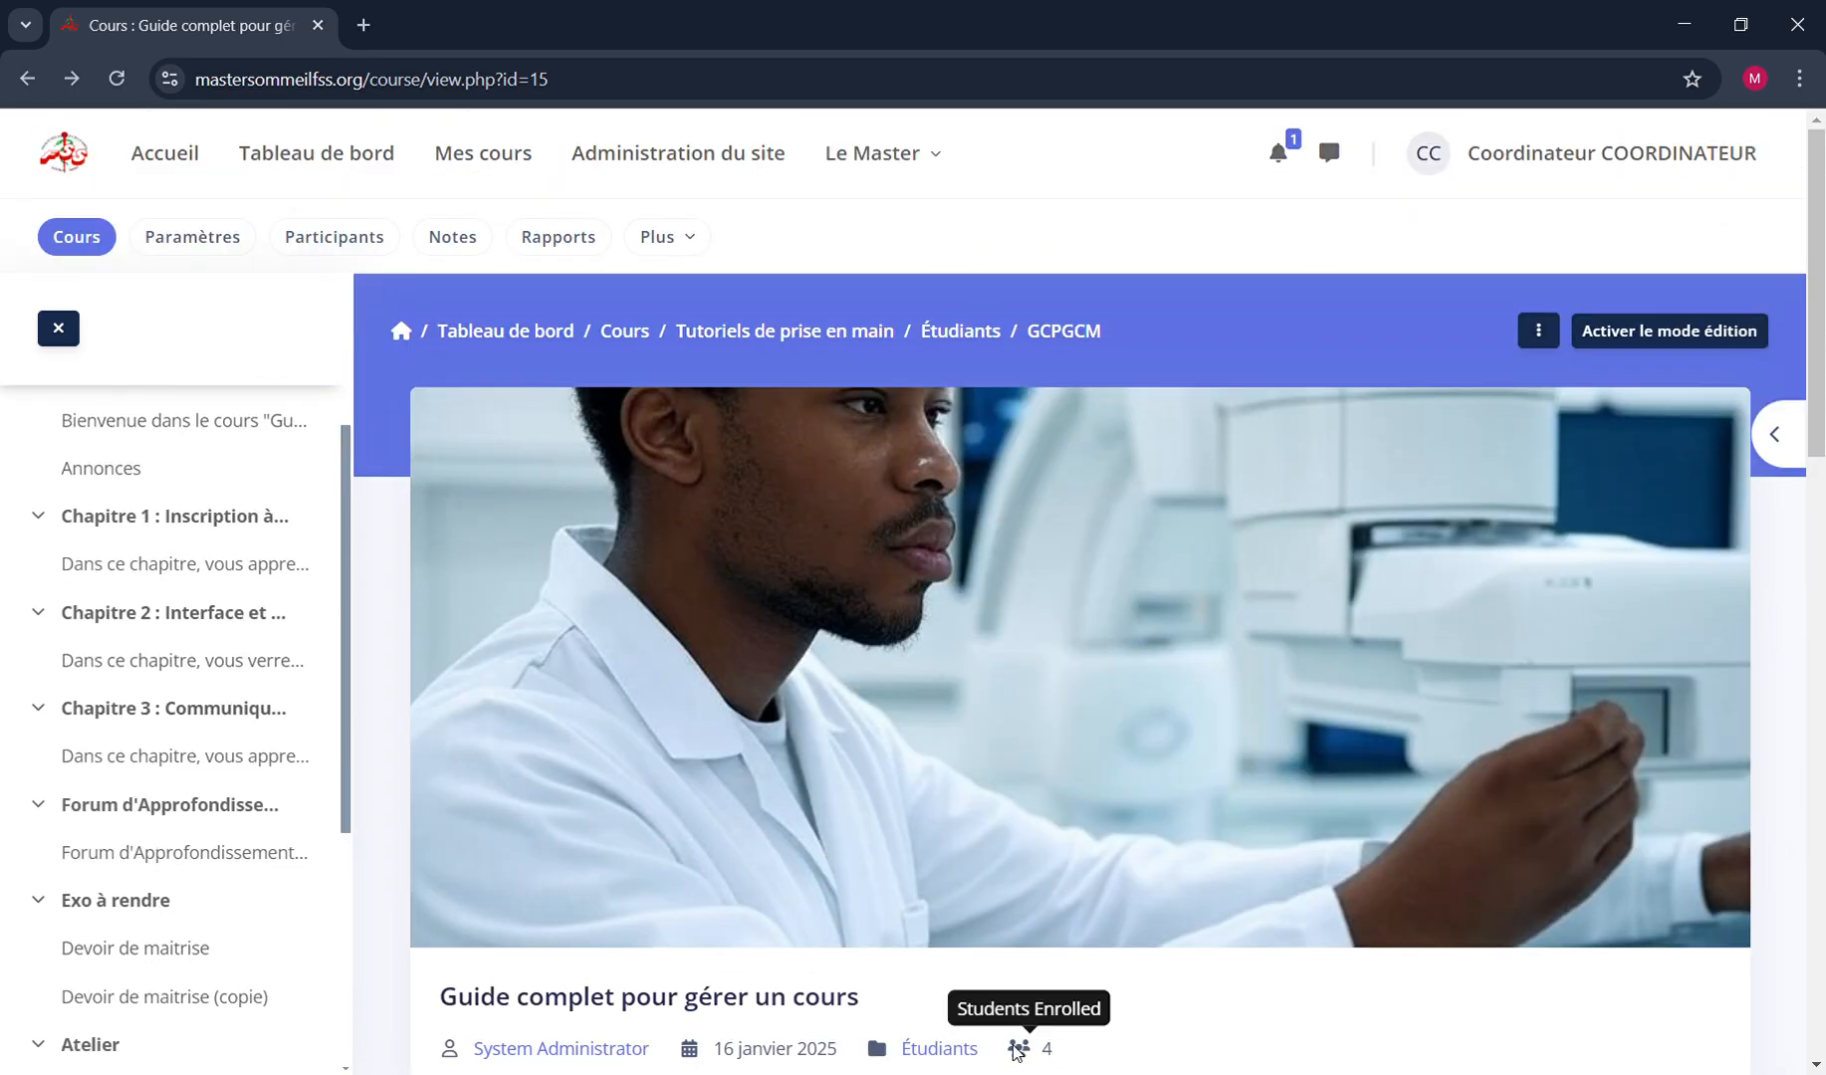
{"action": "scroll", "coordinate": [1015, 1046], "scroll_direction": "down", "scroll_amount": 2}
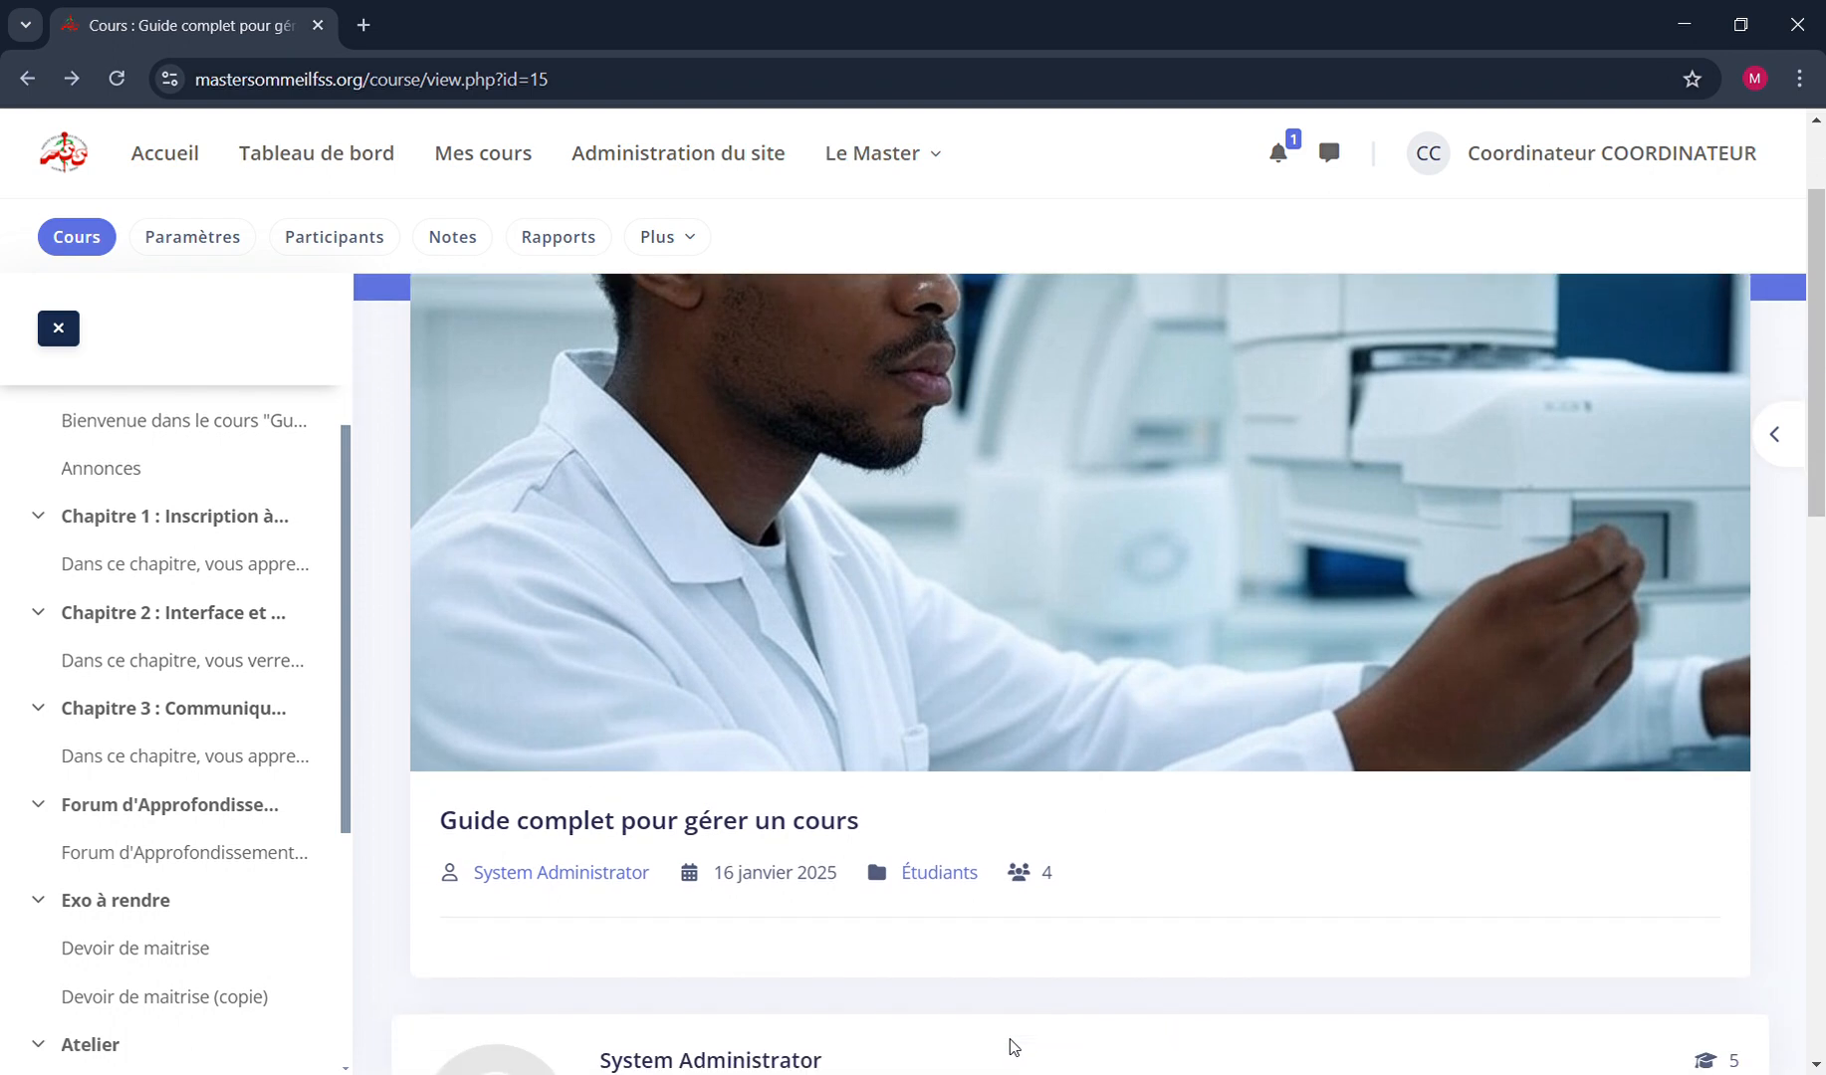
{"action": "scroll", "coordinate": [1011, 1046], "scroll_direction": "up", "scroll_amount": 2}
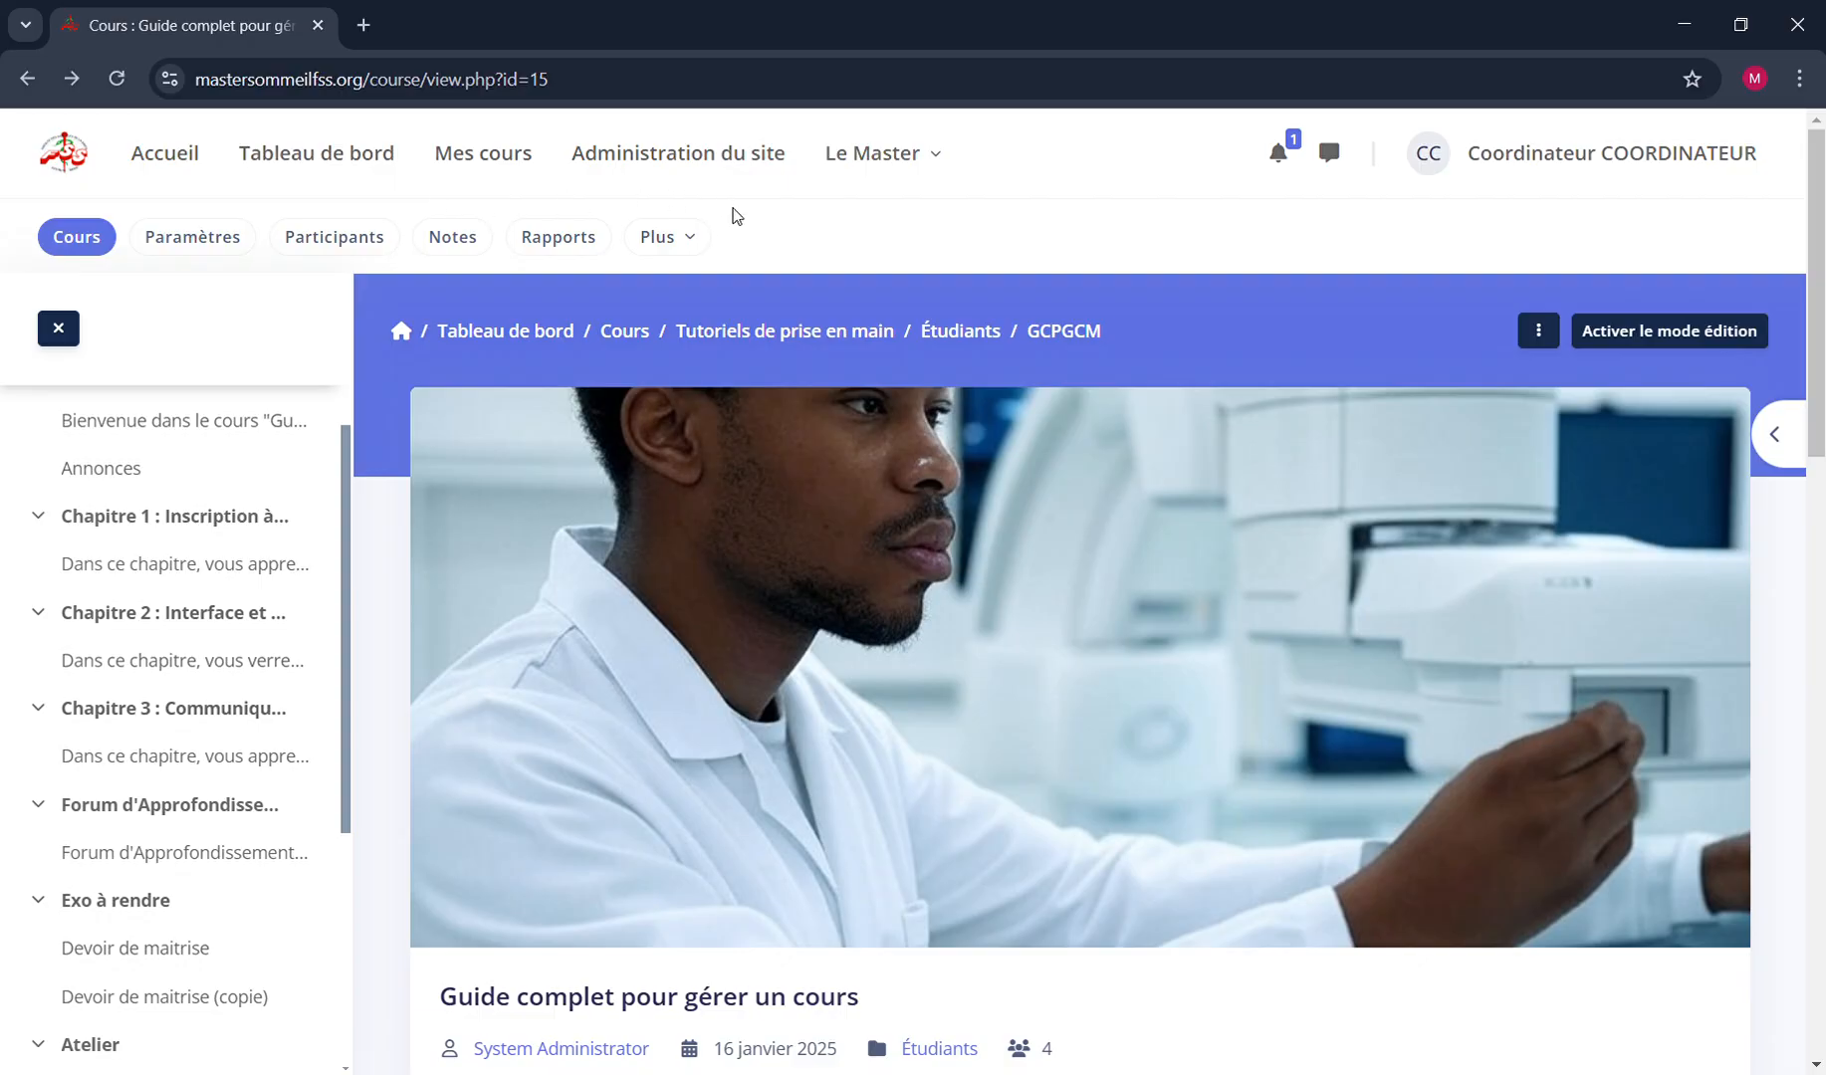
{"action": "scroll", "coordinate": [932, 787], "scroll_direction": "down", "scroll_amount": 1}
{"action": "scroll", "coordinate": [932, 783], "scroll_direction": "down", "scroll_amount": 10}
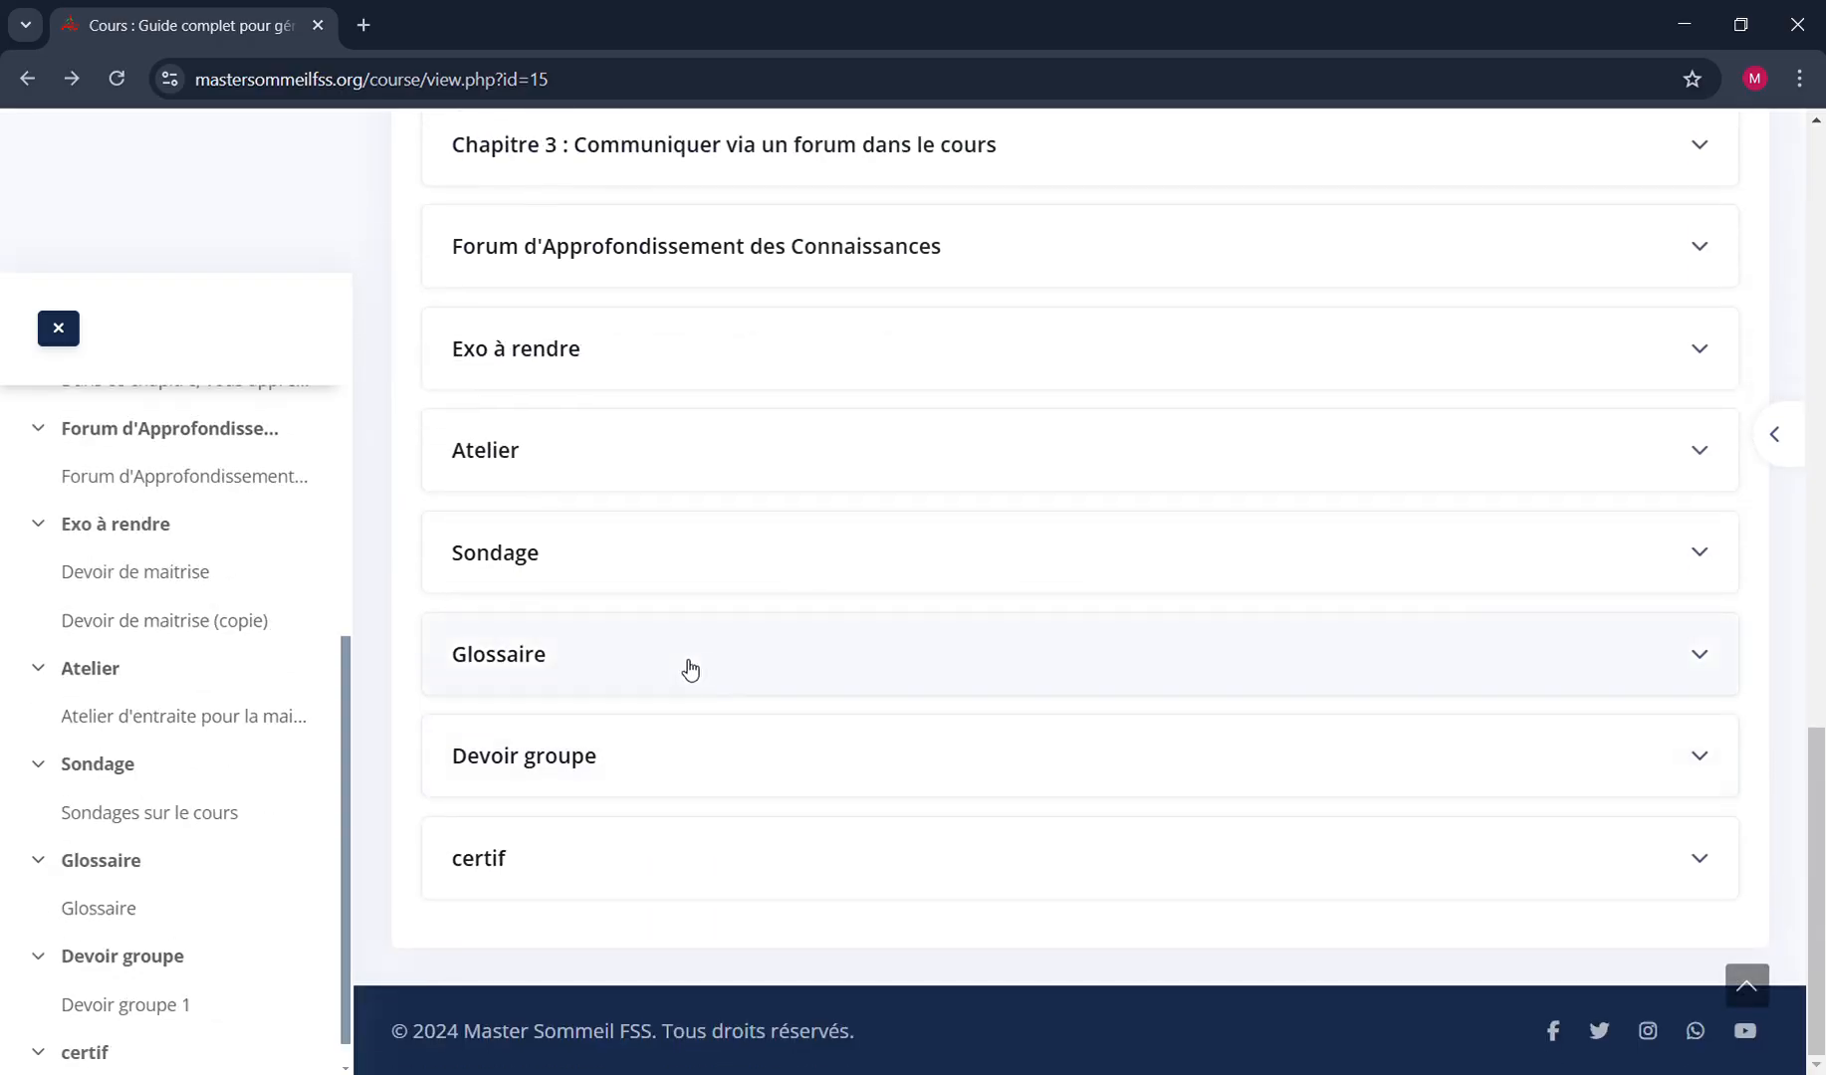
{"action": "scroll", "coordinate": [914, 773], "scroll_direction": "up", "scroll_amount": 10}
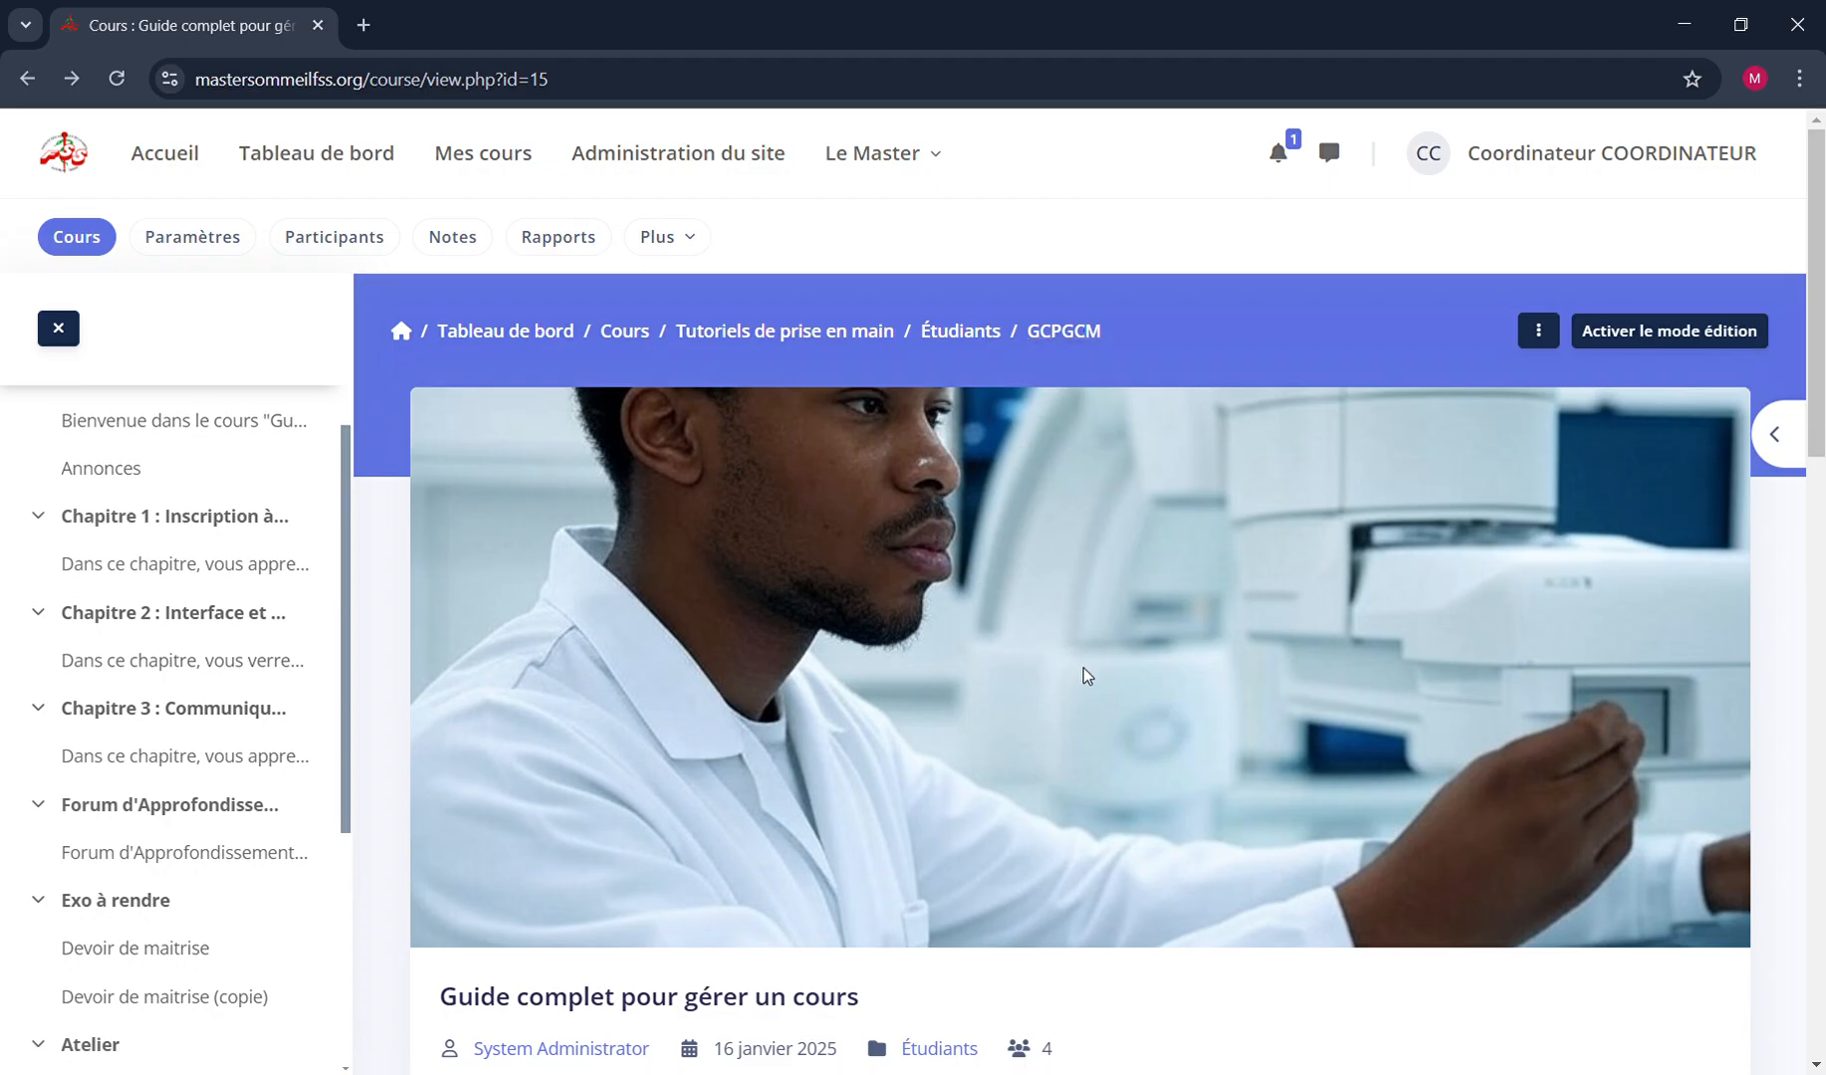
{"action": "scroll", "coordinate": [1086, 675], "scroll_direction": "down", "scroll_amount": 15}
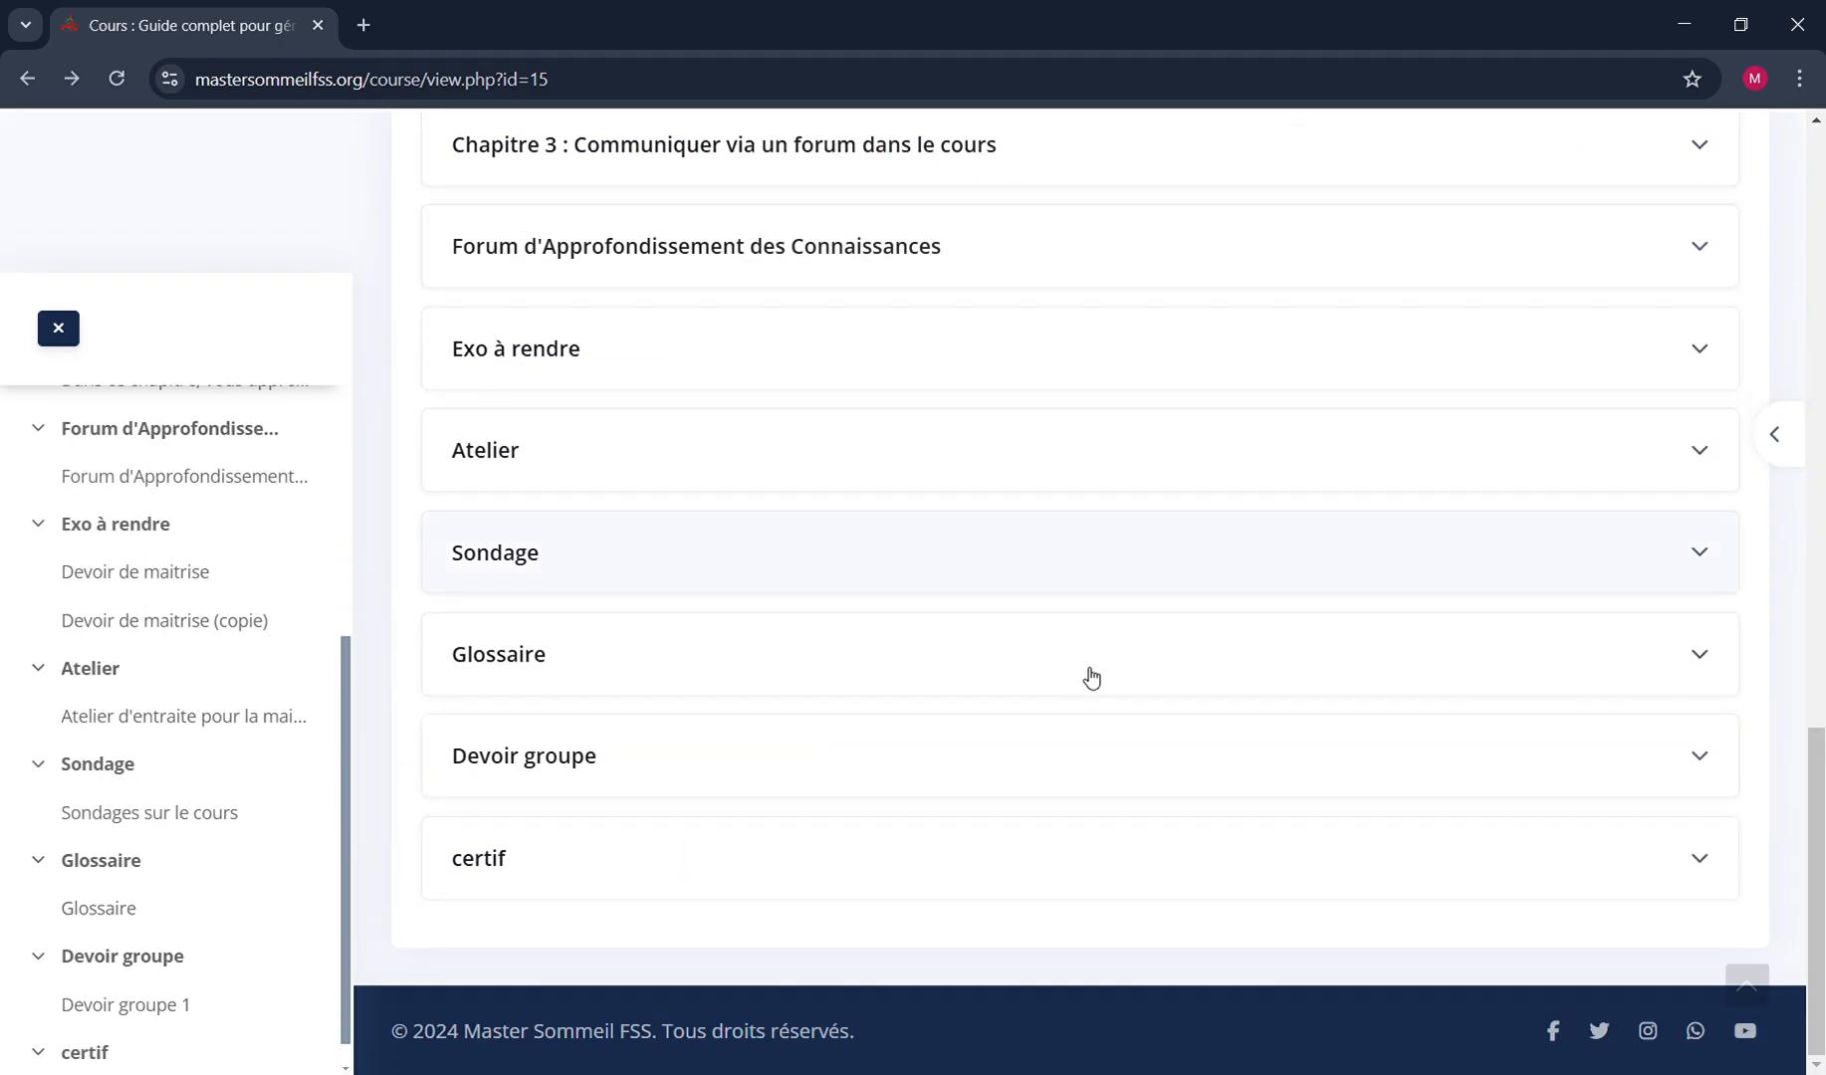
View the certif section of the course and return to the main GCPGCM course page
{"action": "left_click", "coordinate": [477, 862]}
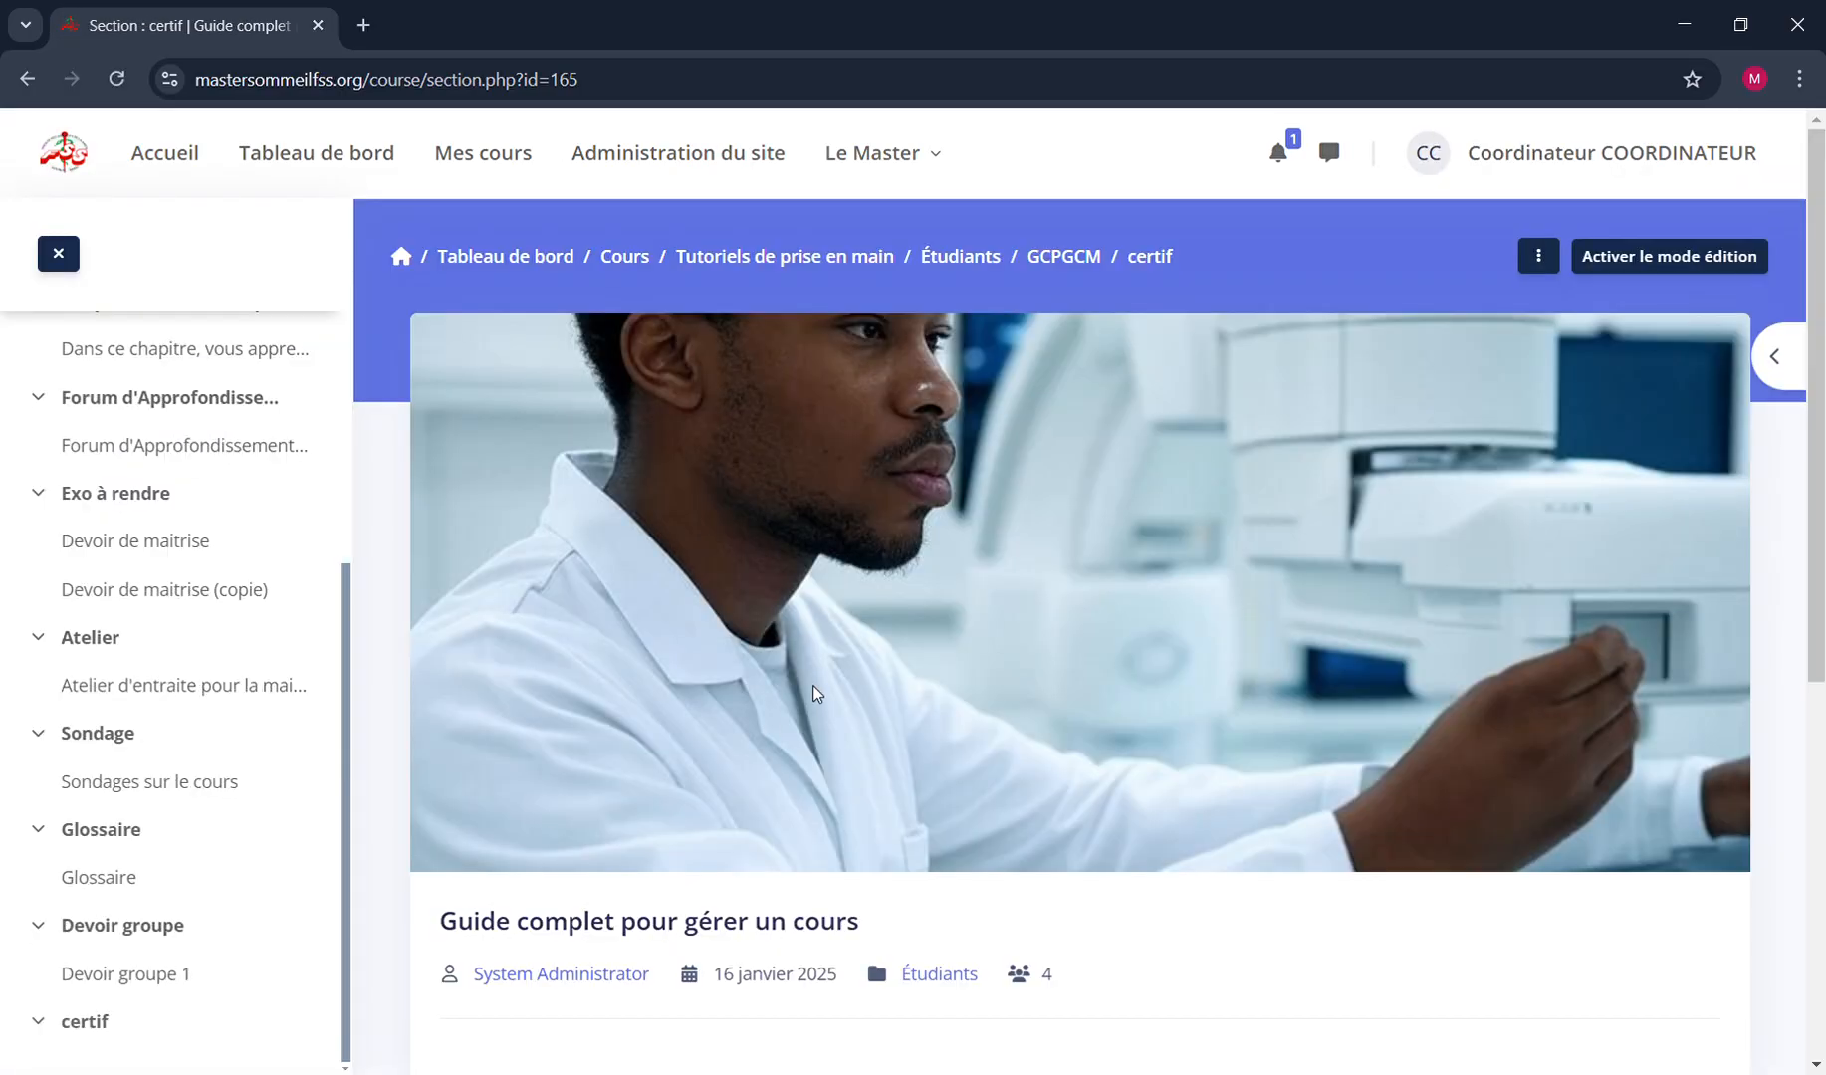
{"action": "scroll", "coordinate": [814, 693], "scroll_direction": "down", "scroll_amount": 6}
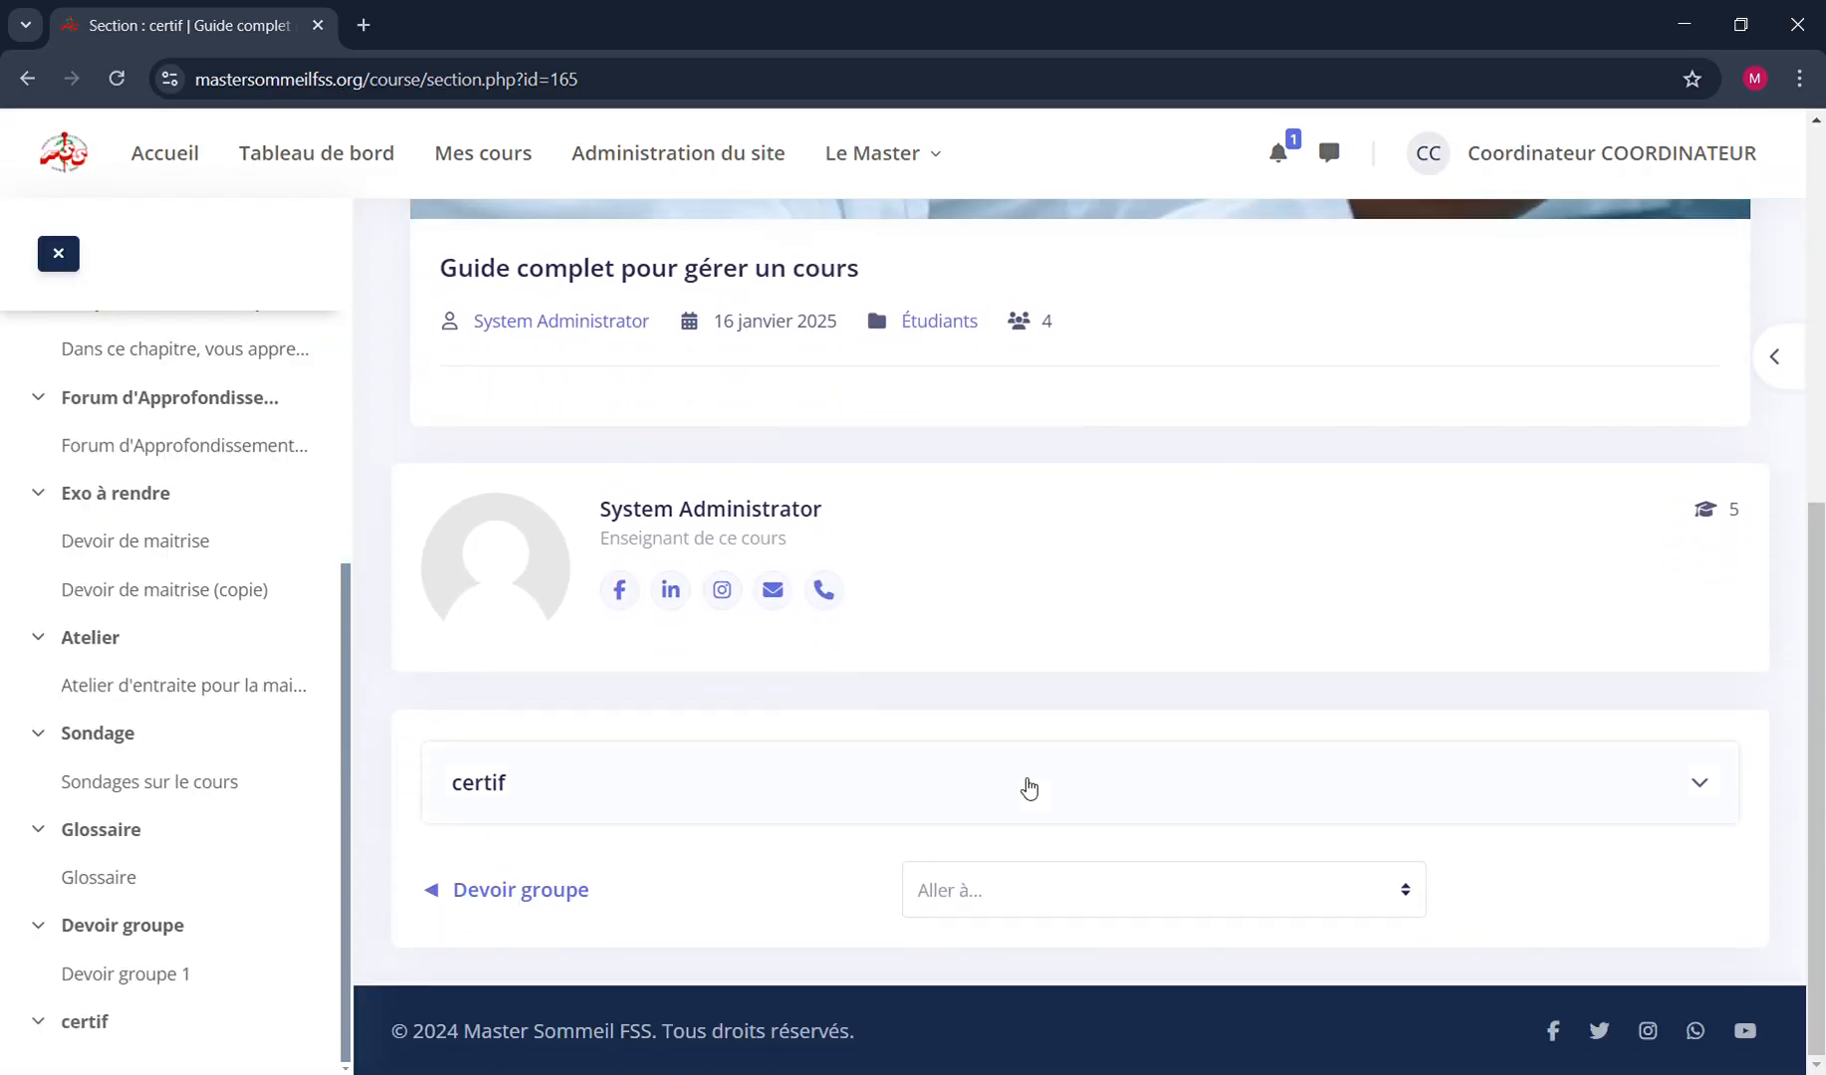
{"action": "left_click", "coordinate": [1061, 803]}
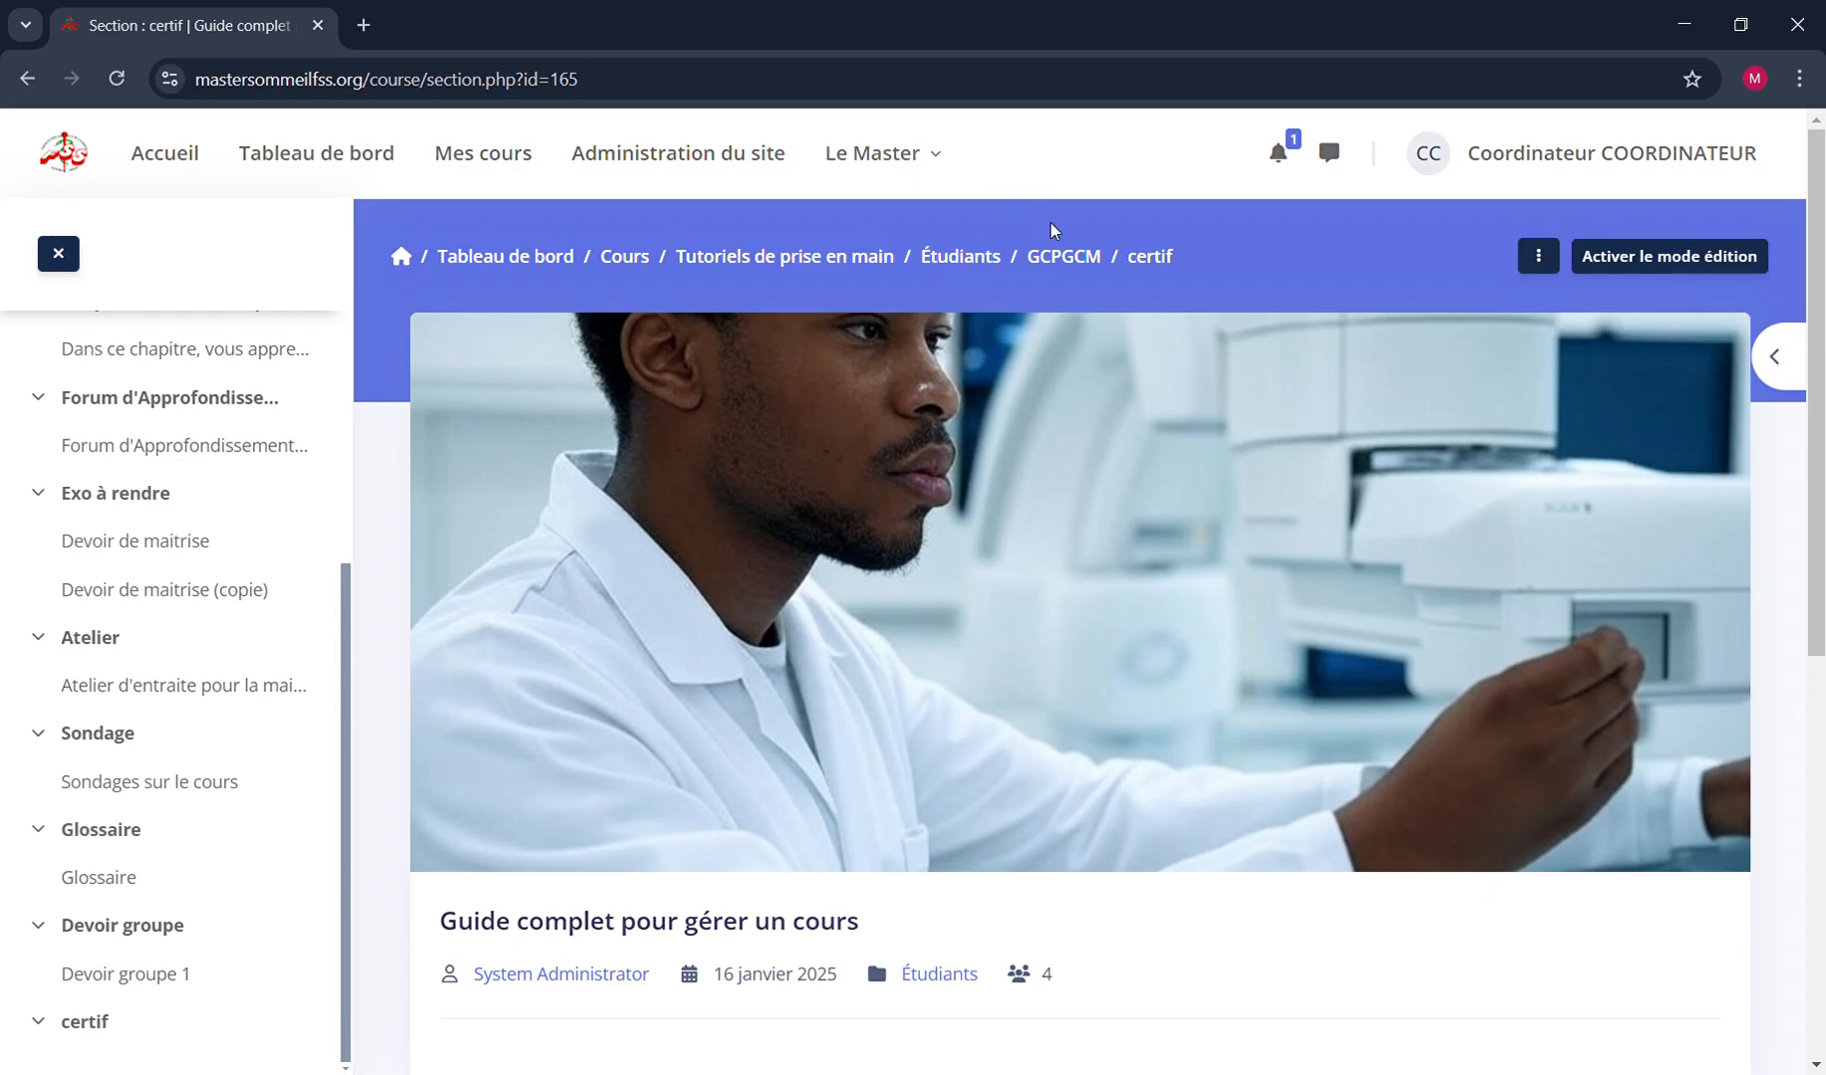
{"action": "left_click", "coordinate": [1065, 258]}
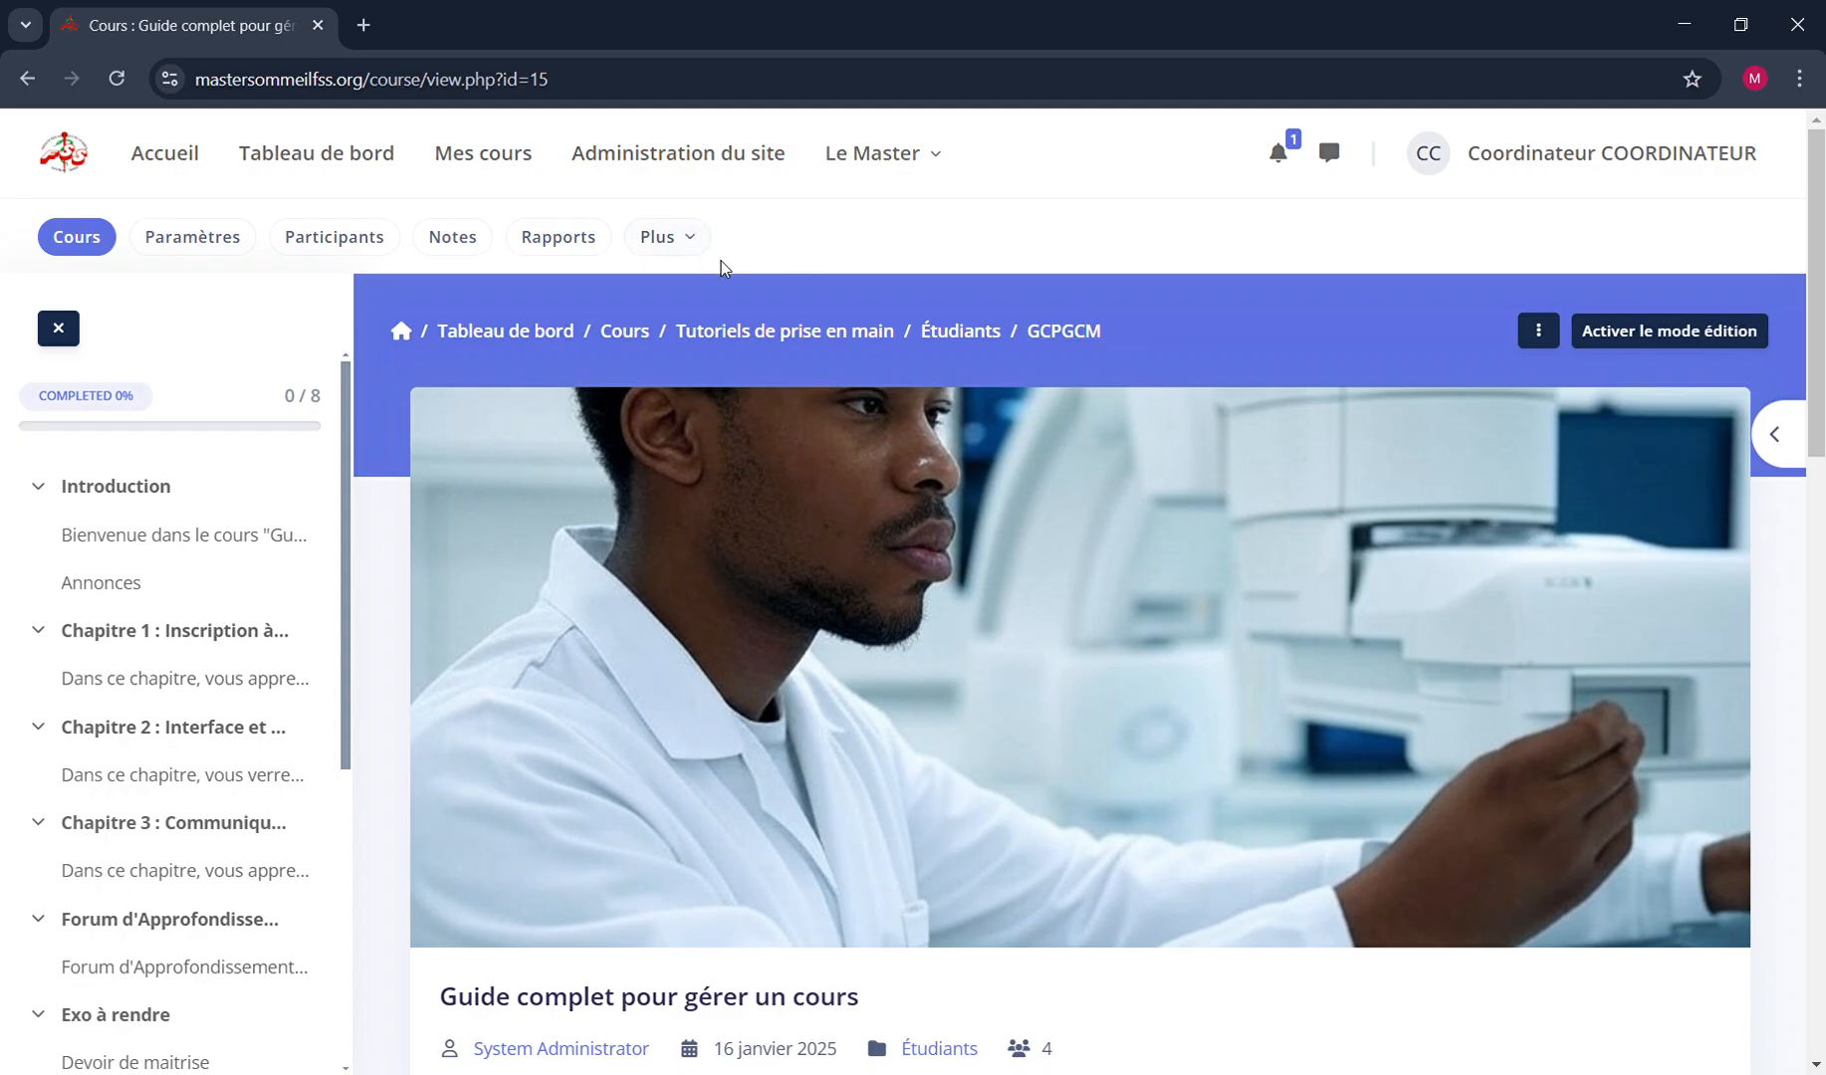
Show the course's participants and open the profile of the second teacher in the list
{"action": "left_click", "coordinate": [364, 241]}
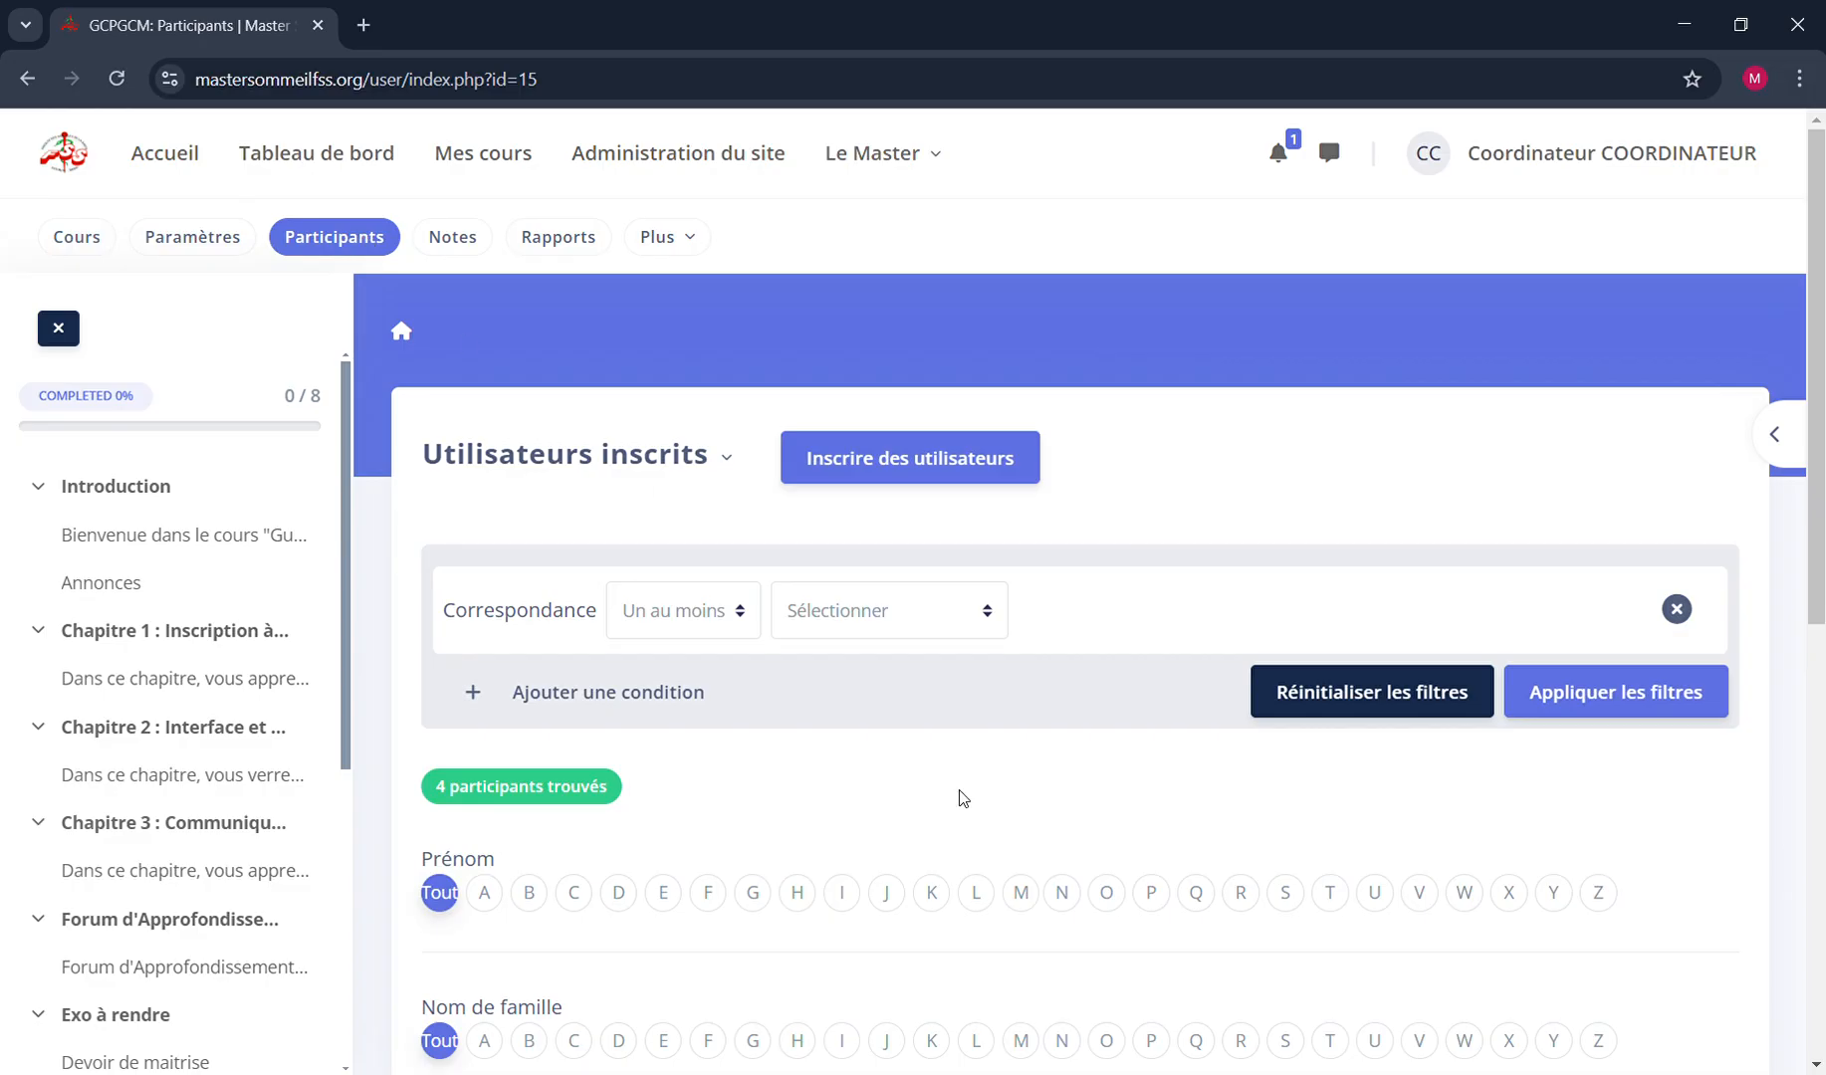
{"action": "scroll", "coordinate": [954, 798], "scroll_direction": "down", "scroll_amount": 8}
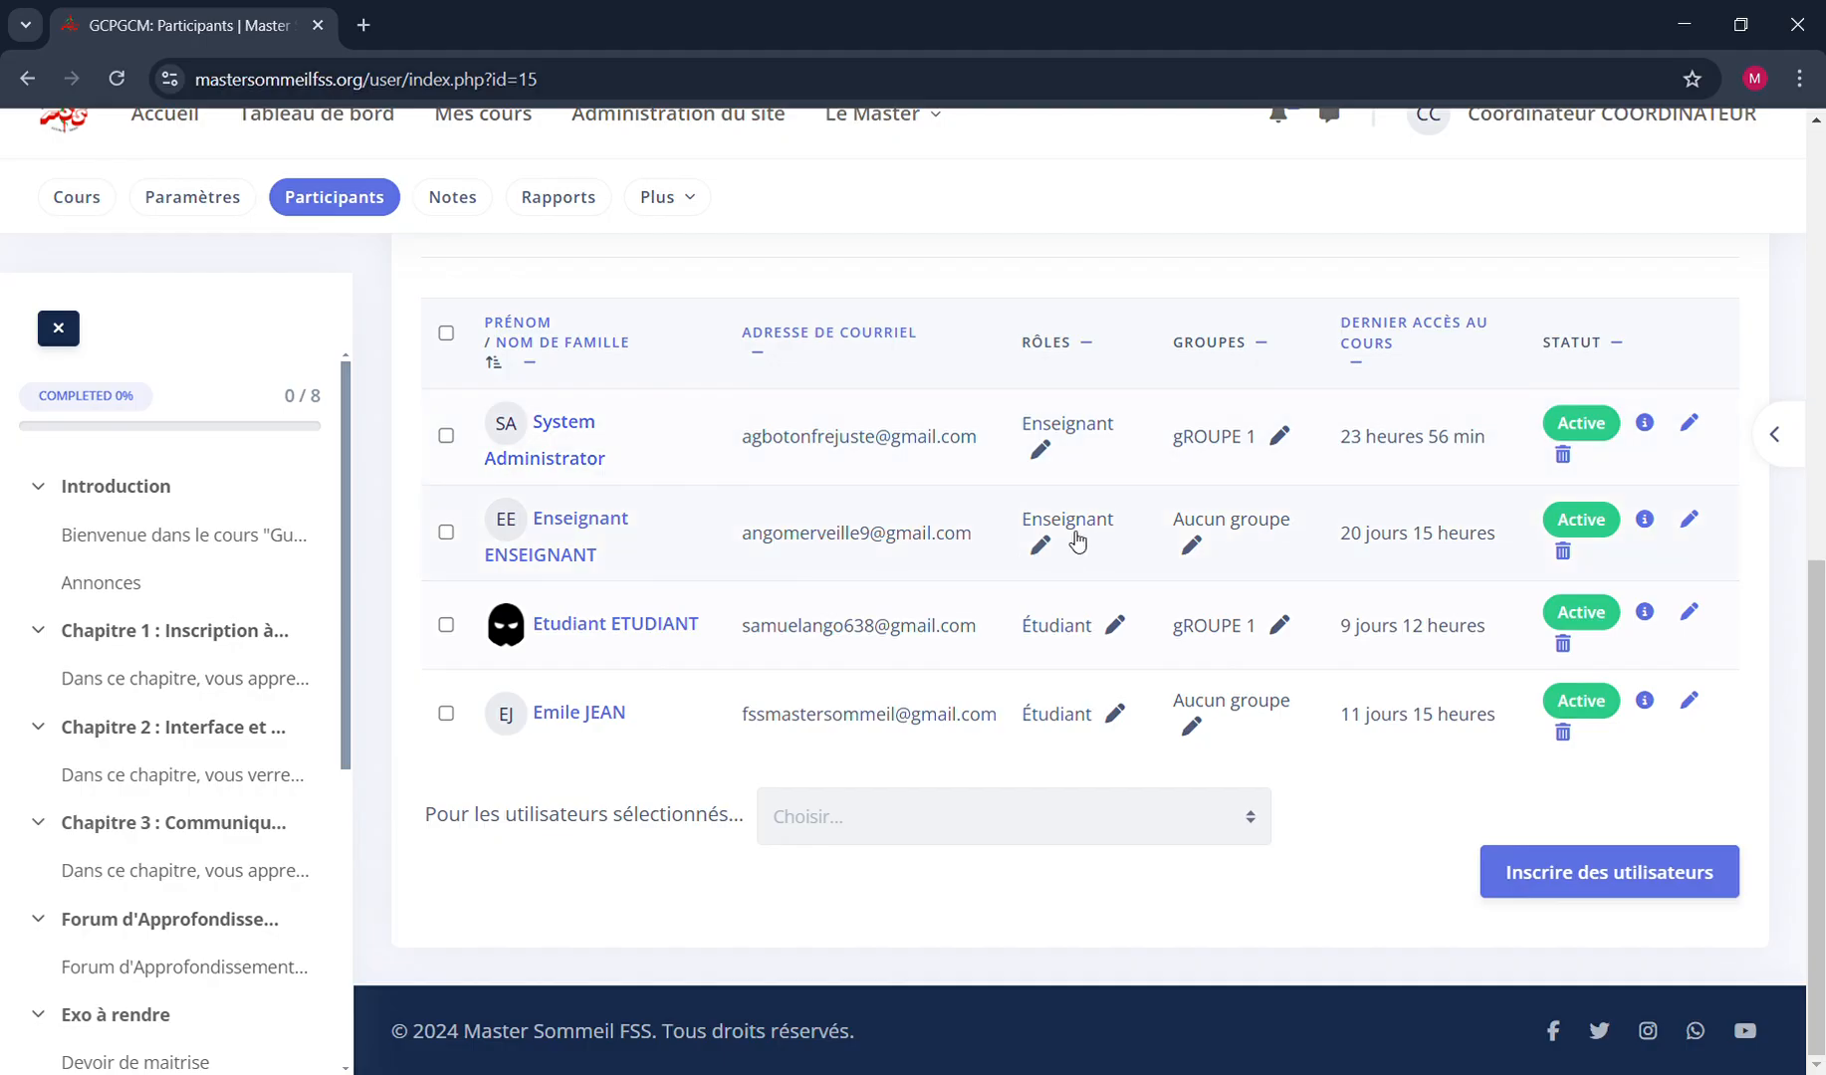
{"action": "left_click", "coordinate": [578, 528]}
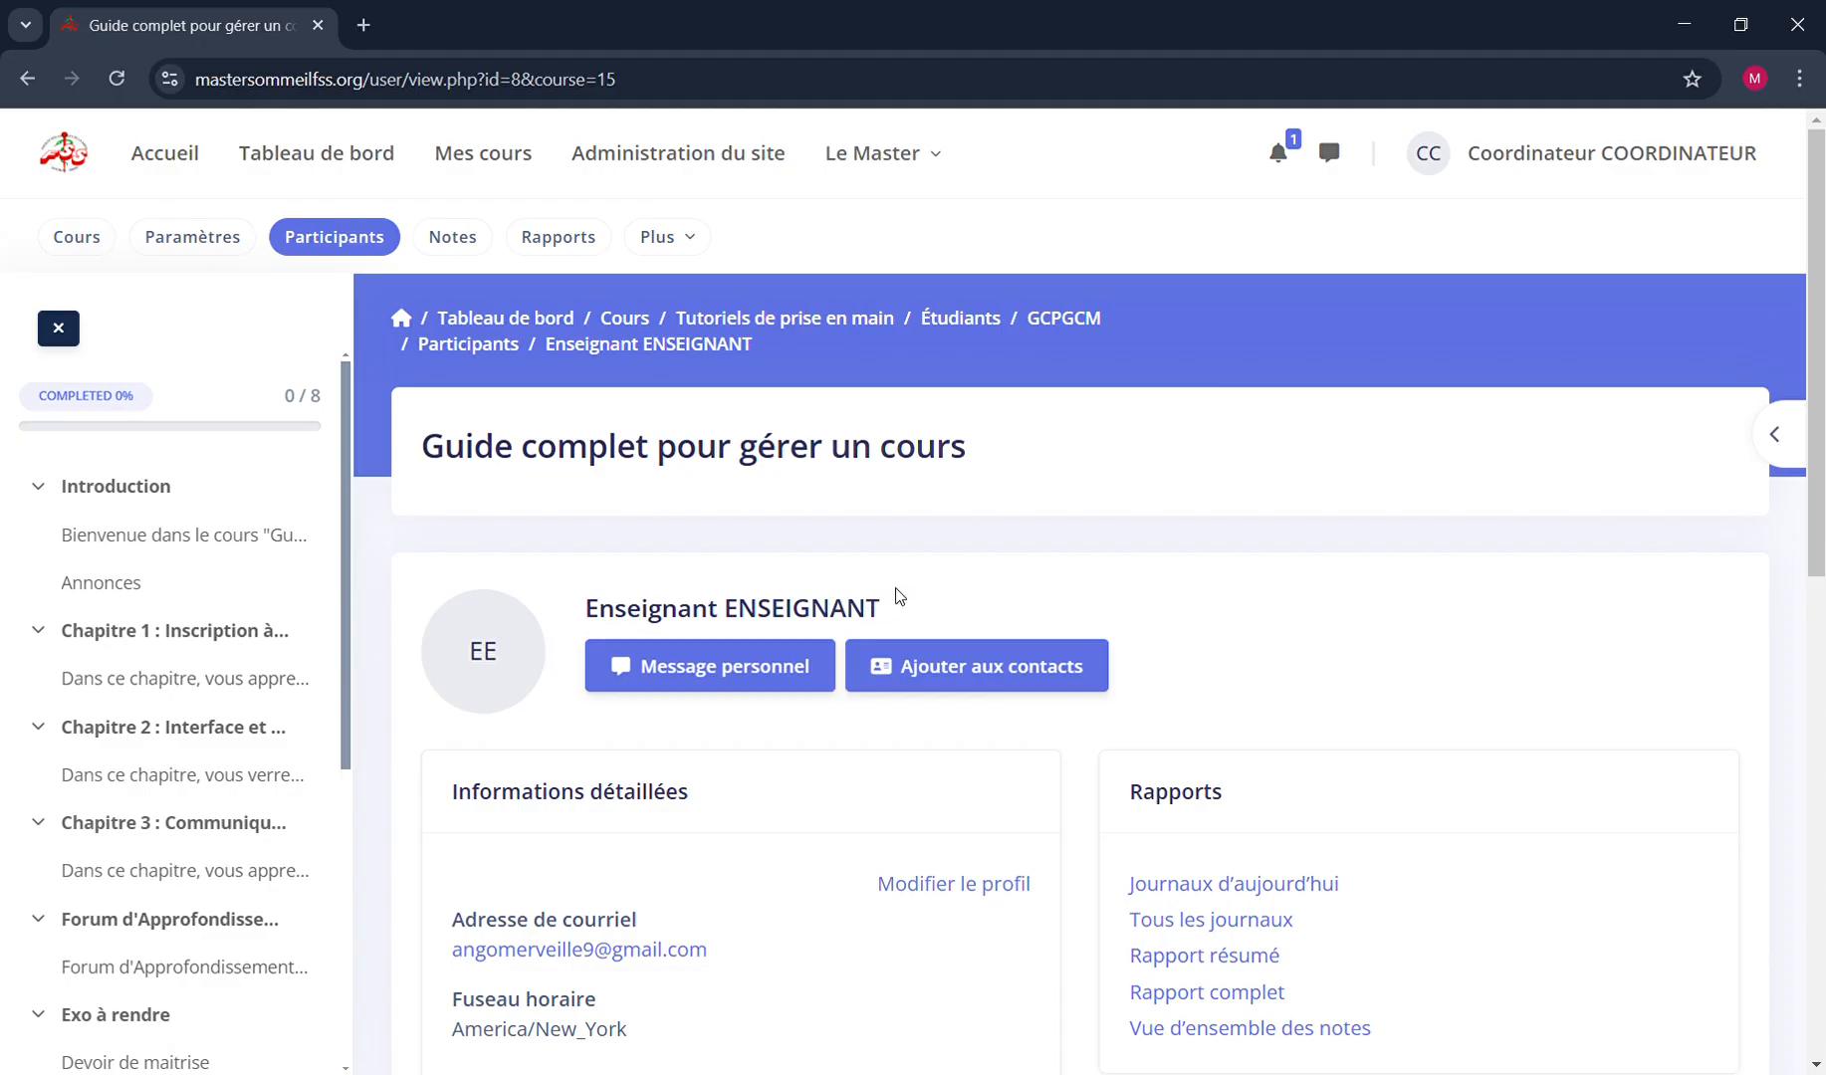
Examine the teacher's profile, including the name, detailed information, course details, reports and administration options
{"action": "triple_click", "coordinate": [806, 598]}
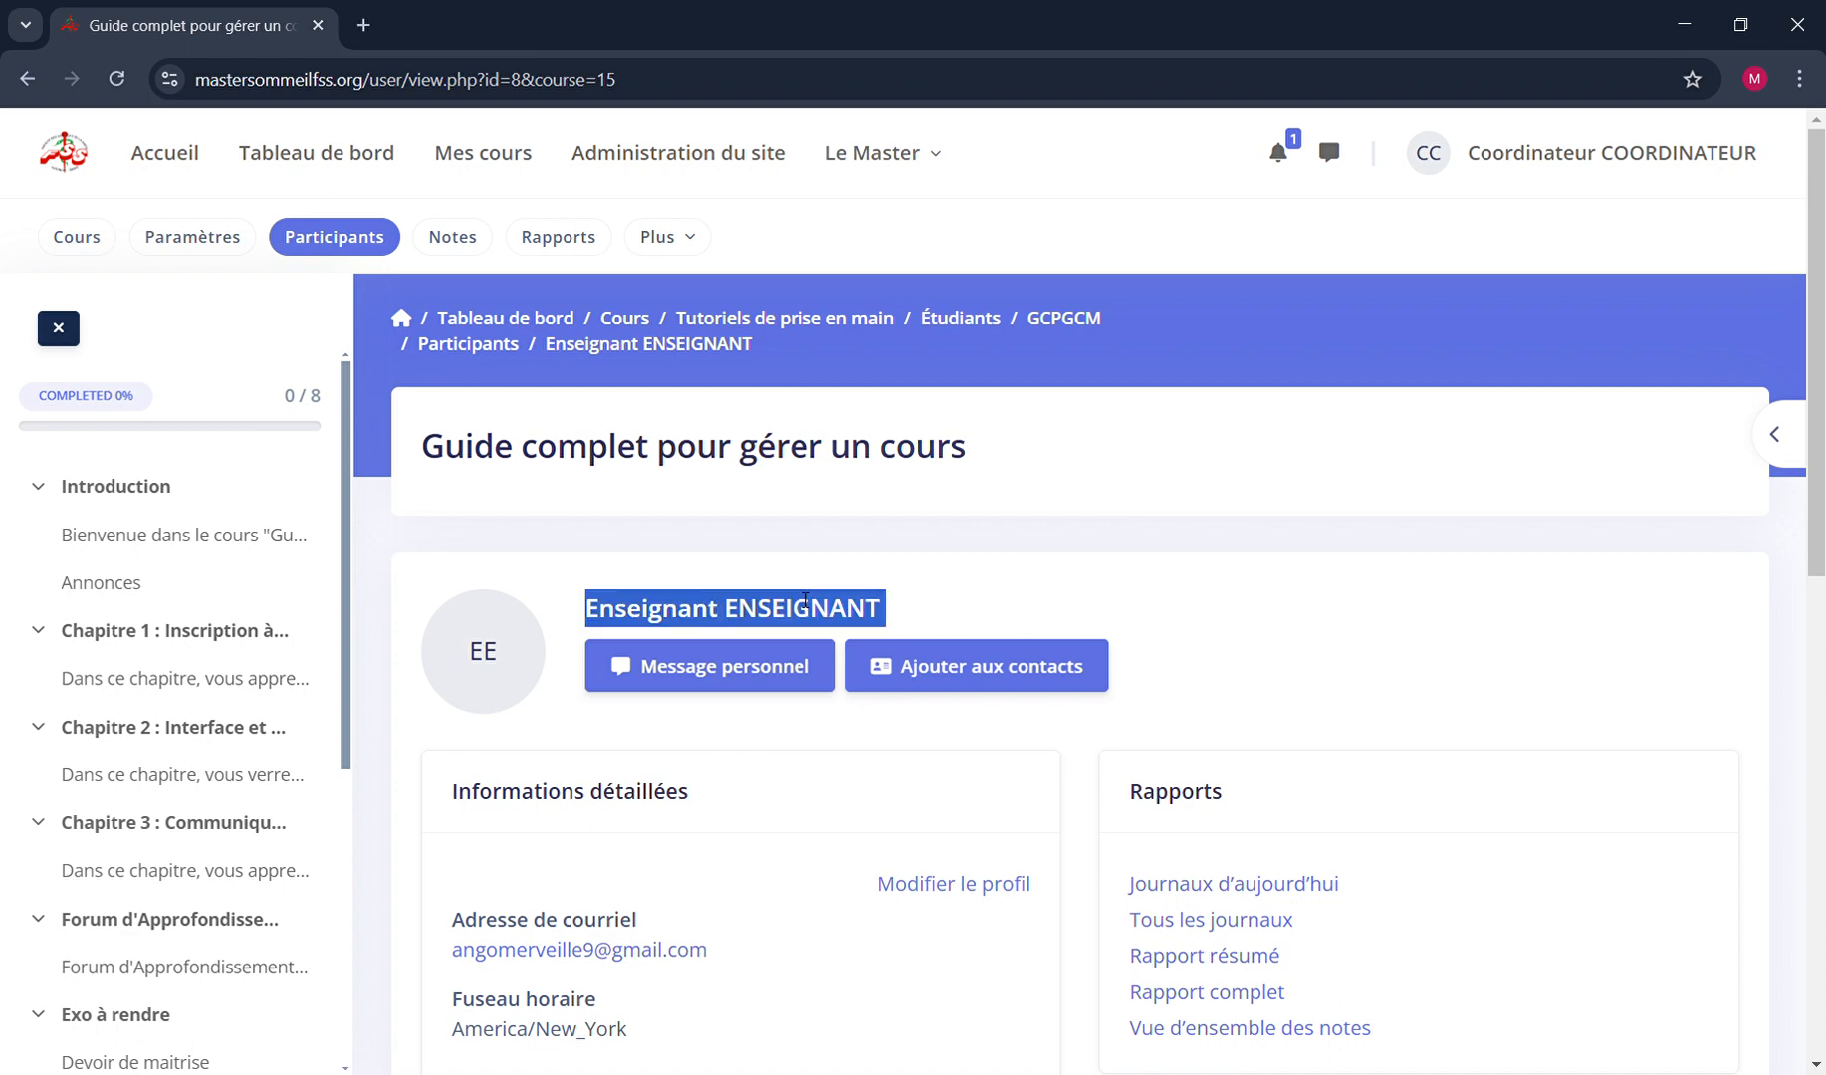
{"action": "left_click", "coordinate": [947, 608]}
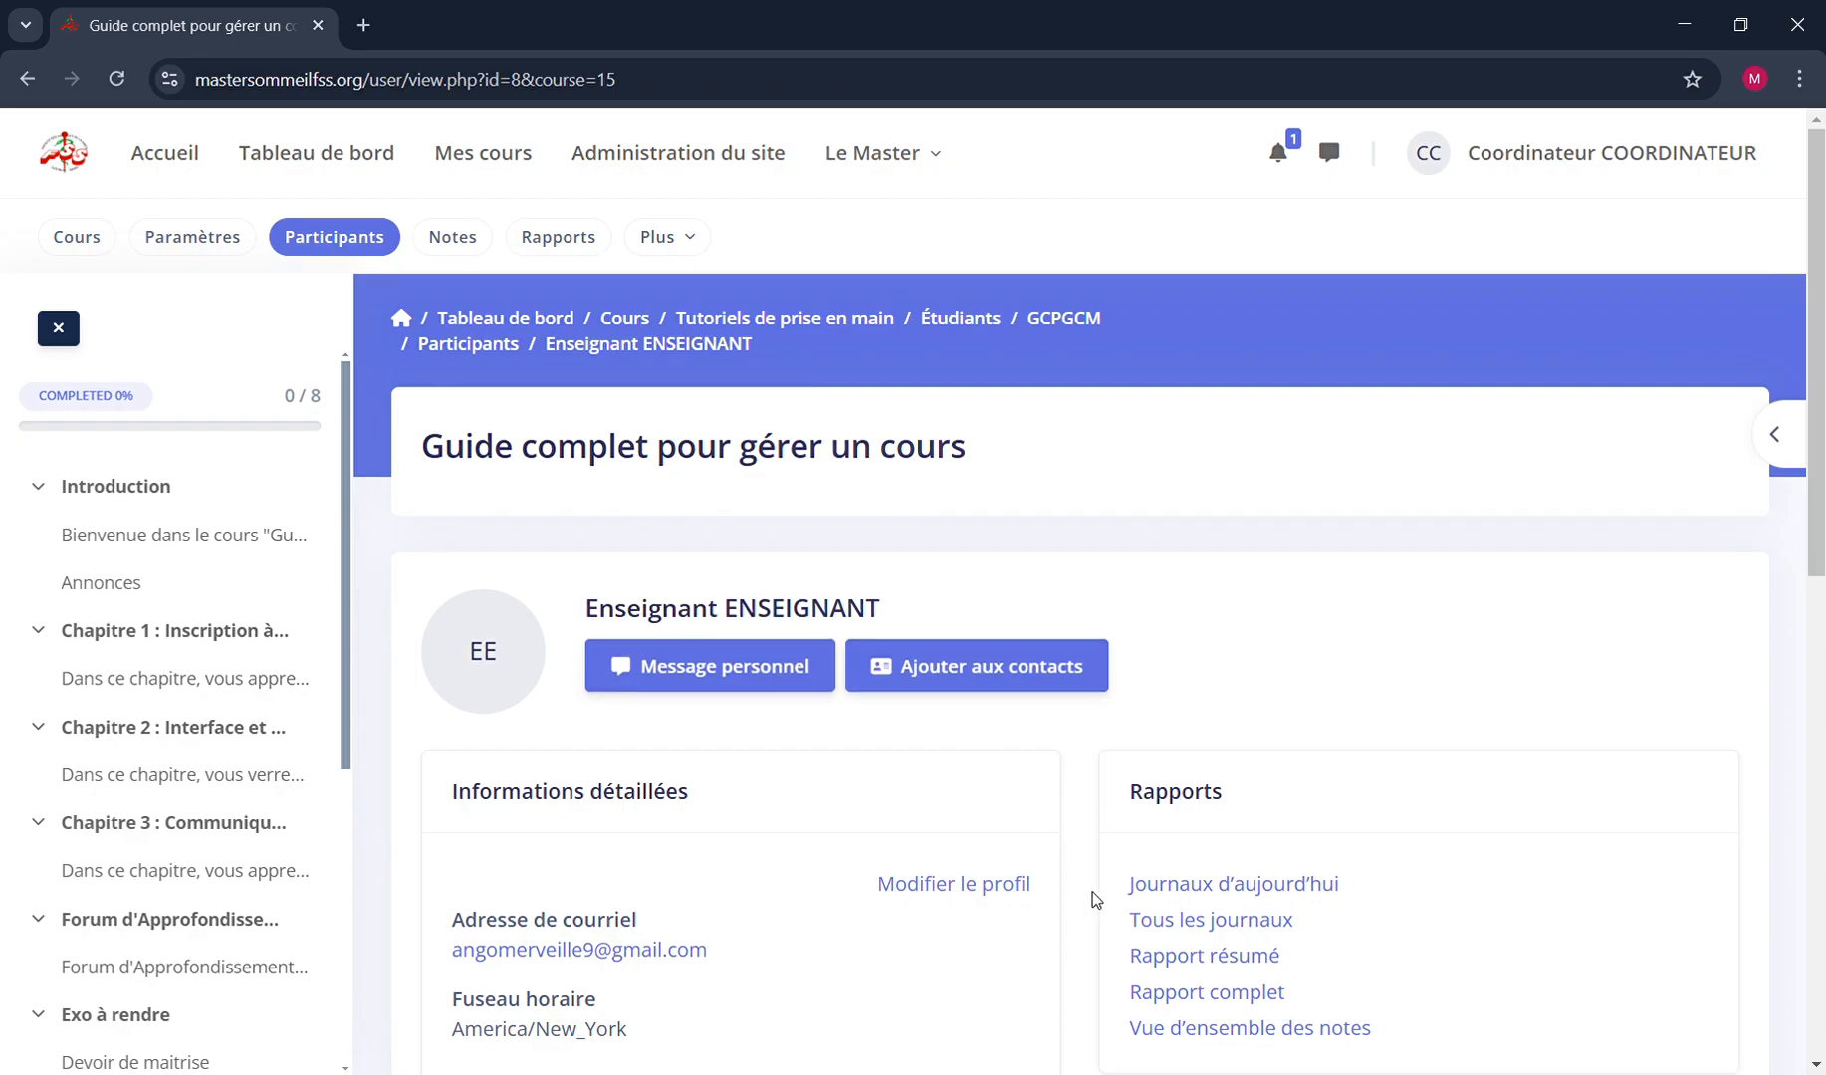
{"action": "scroll", "coordinate": [1094, 899], "scroll_direction": "down", "scroll_amount": 4}
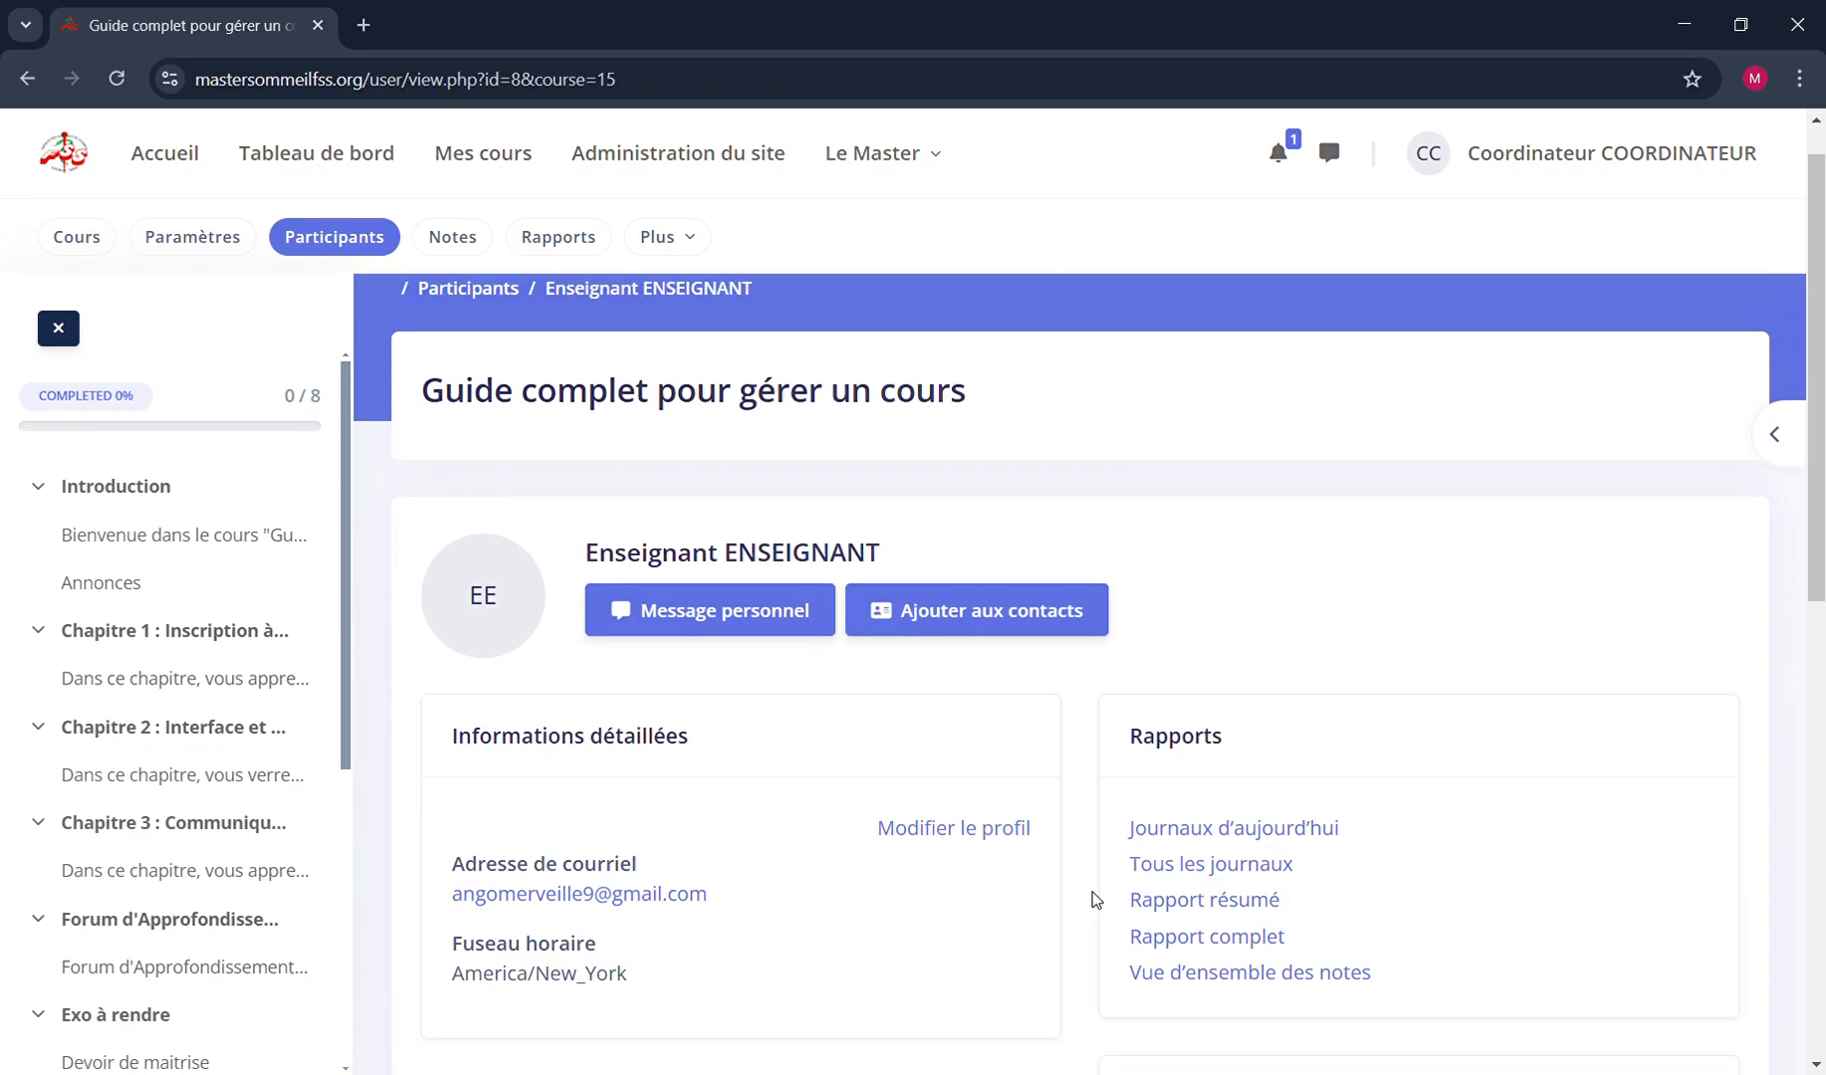
{"action": "scroll", "coordinate": [1093, 899], "scroll_direction": "up", "scroll_amount": 4}
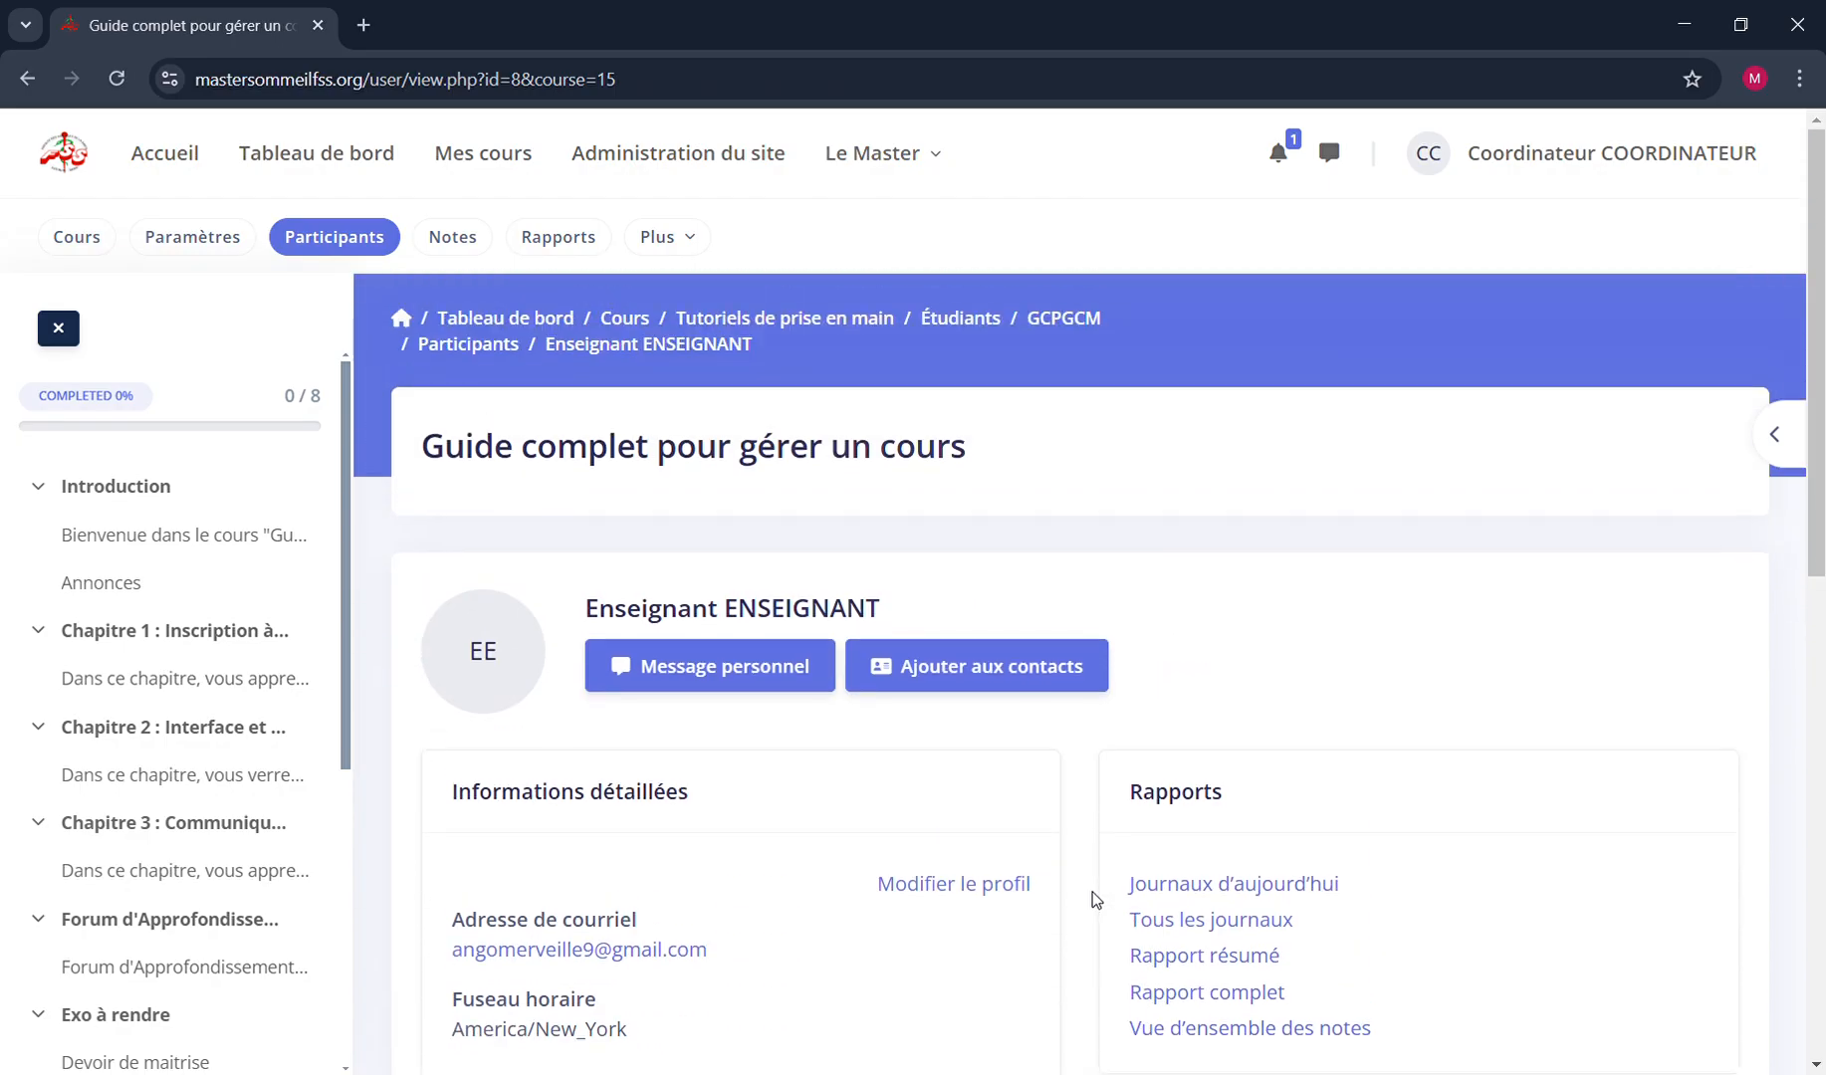
{"action": "scroll", "coordinate": [1093, 899], "scroll_direction": "down", "scroll_amount": 8}
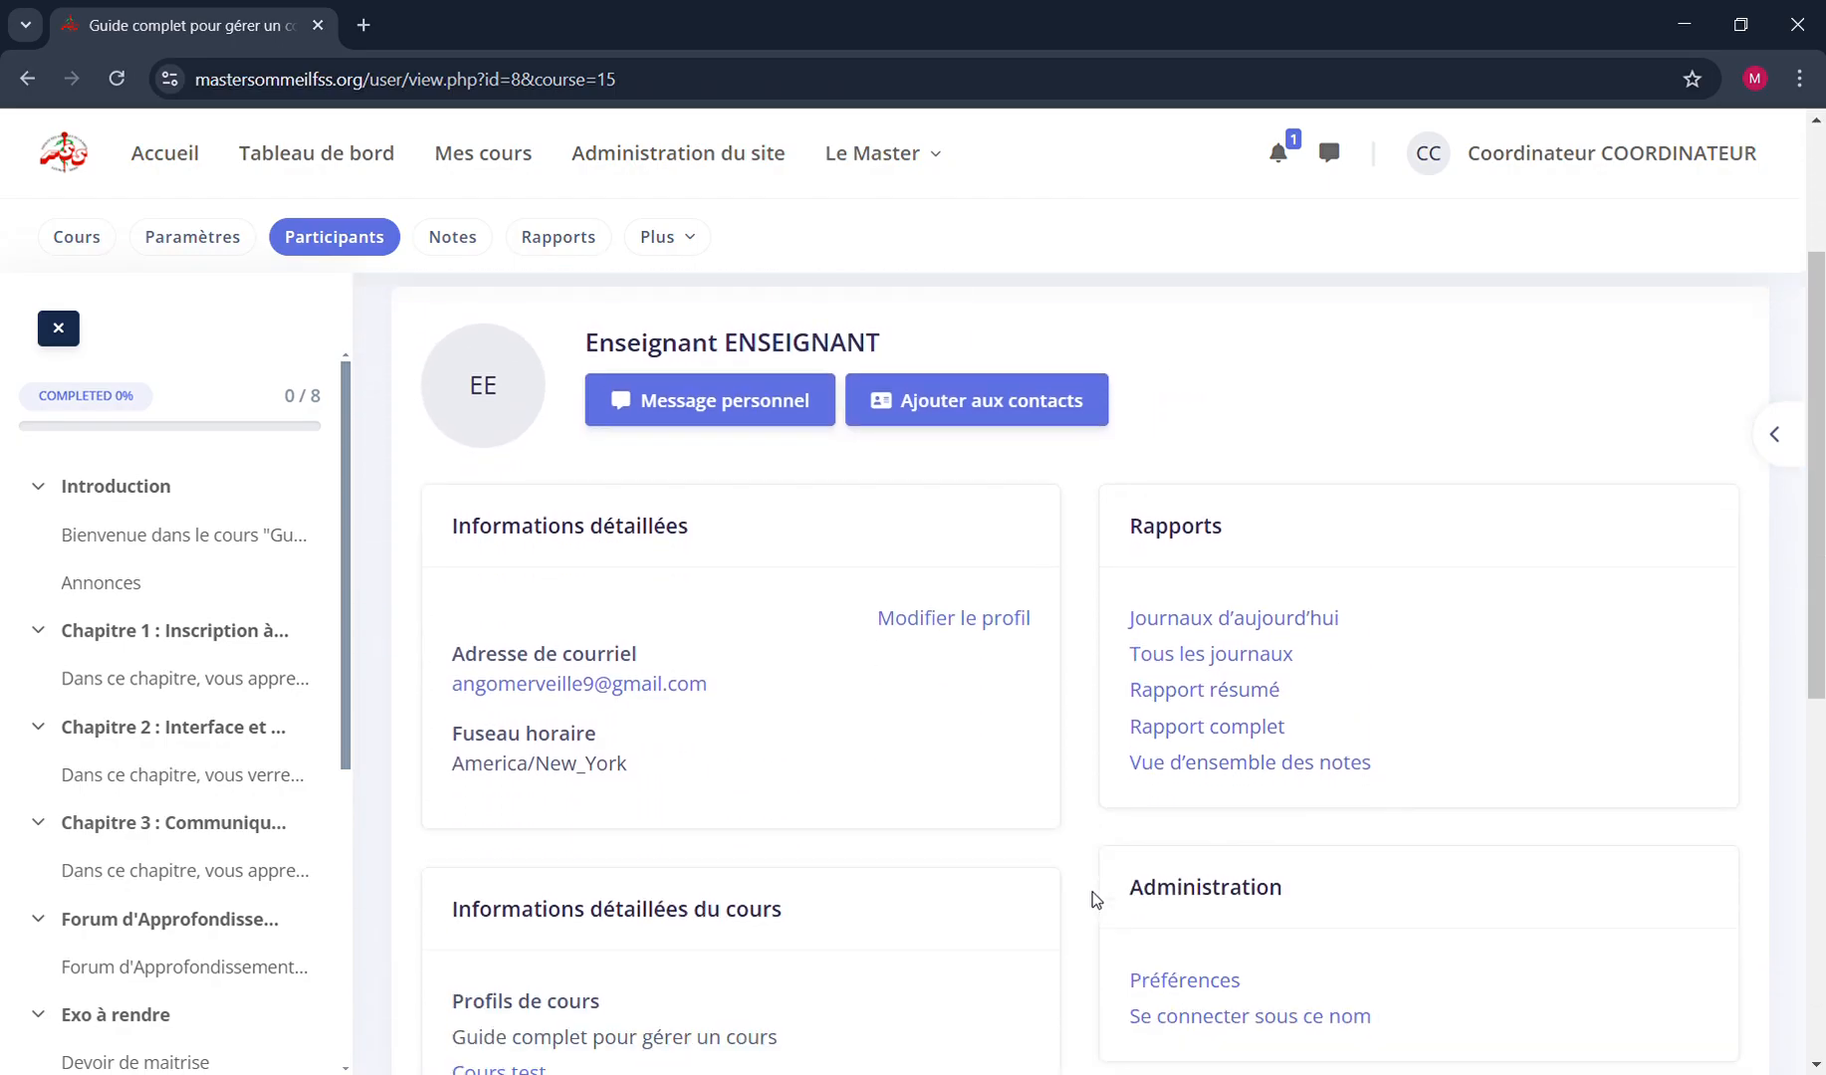
{"action": "scroll", "coordinate": [1093, 899], "scroll_direction": "up", "scroll_amount": 6}
{"action": "scroll", "coordinate": [1093, 899], "scroll_direction": "up", "scroll_amount": 2}
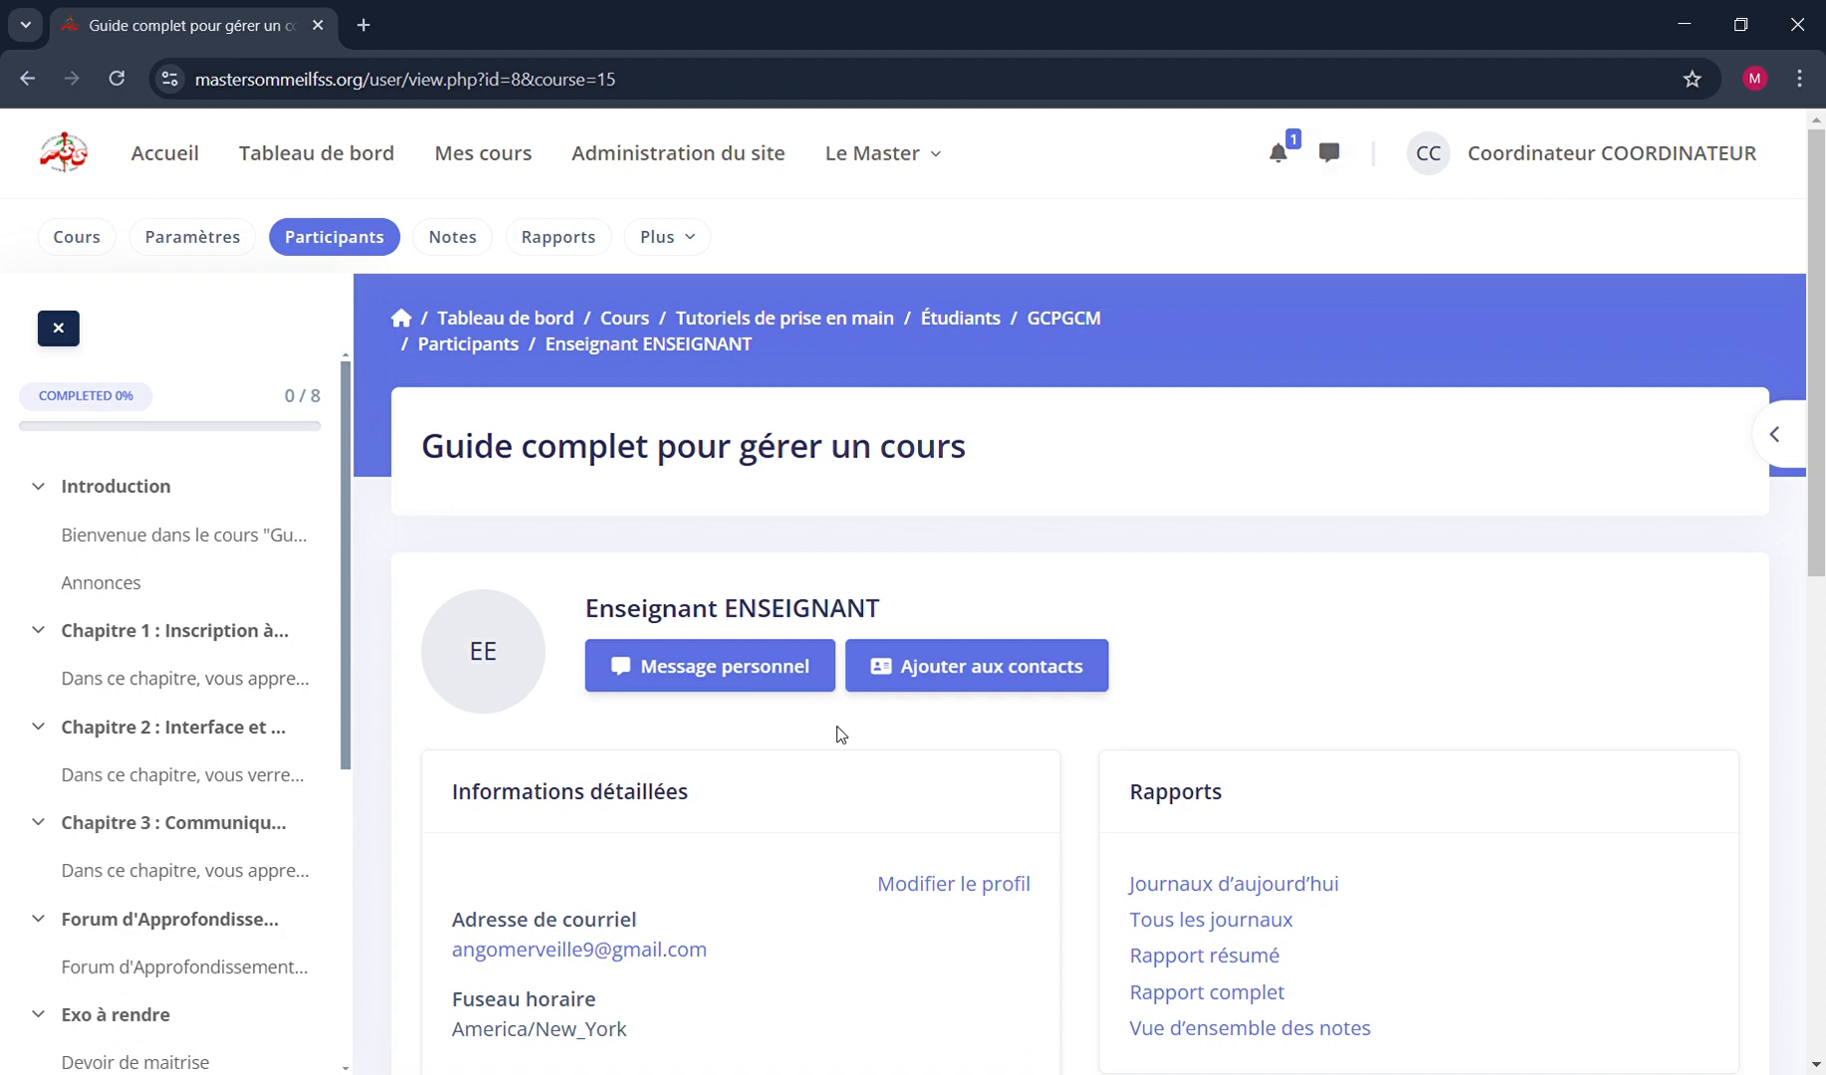
Check the contact list in the messaging area and close it again
{"action": "left_click", "coordinate": [1340, 159]}
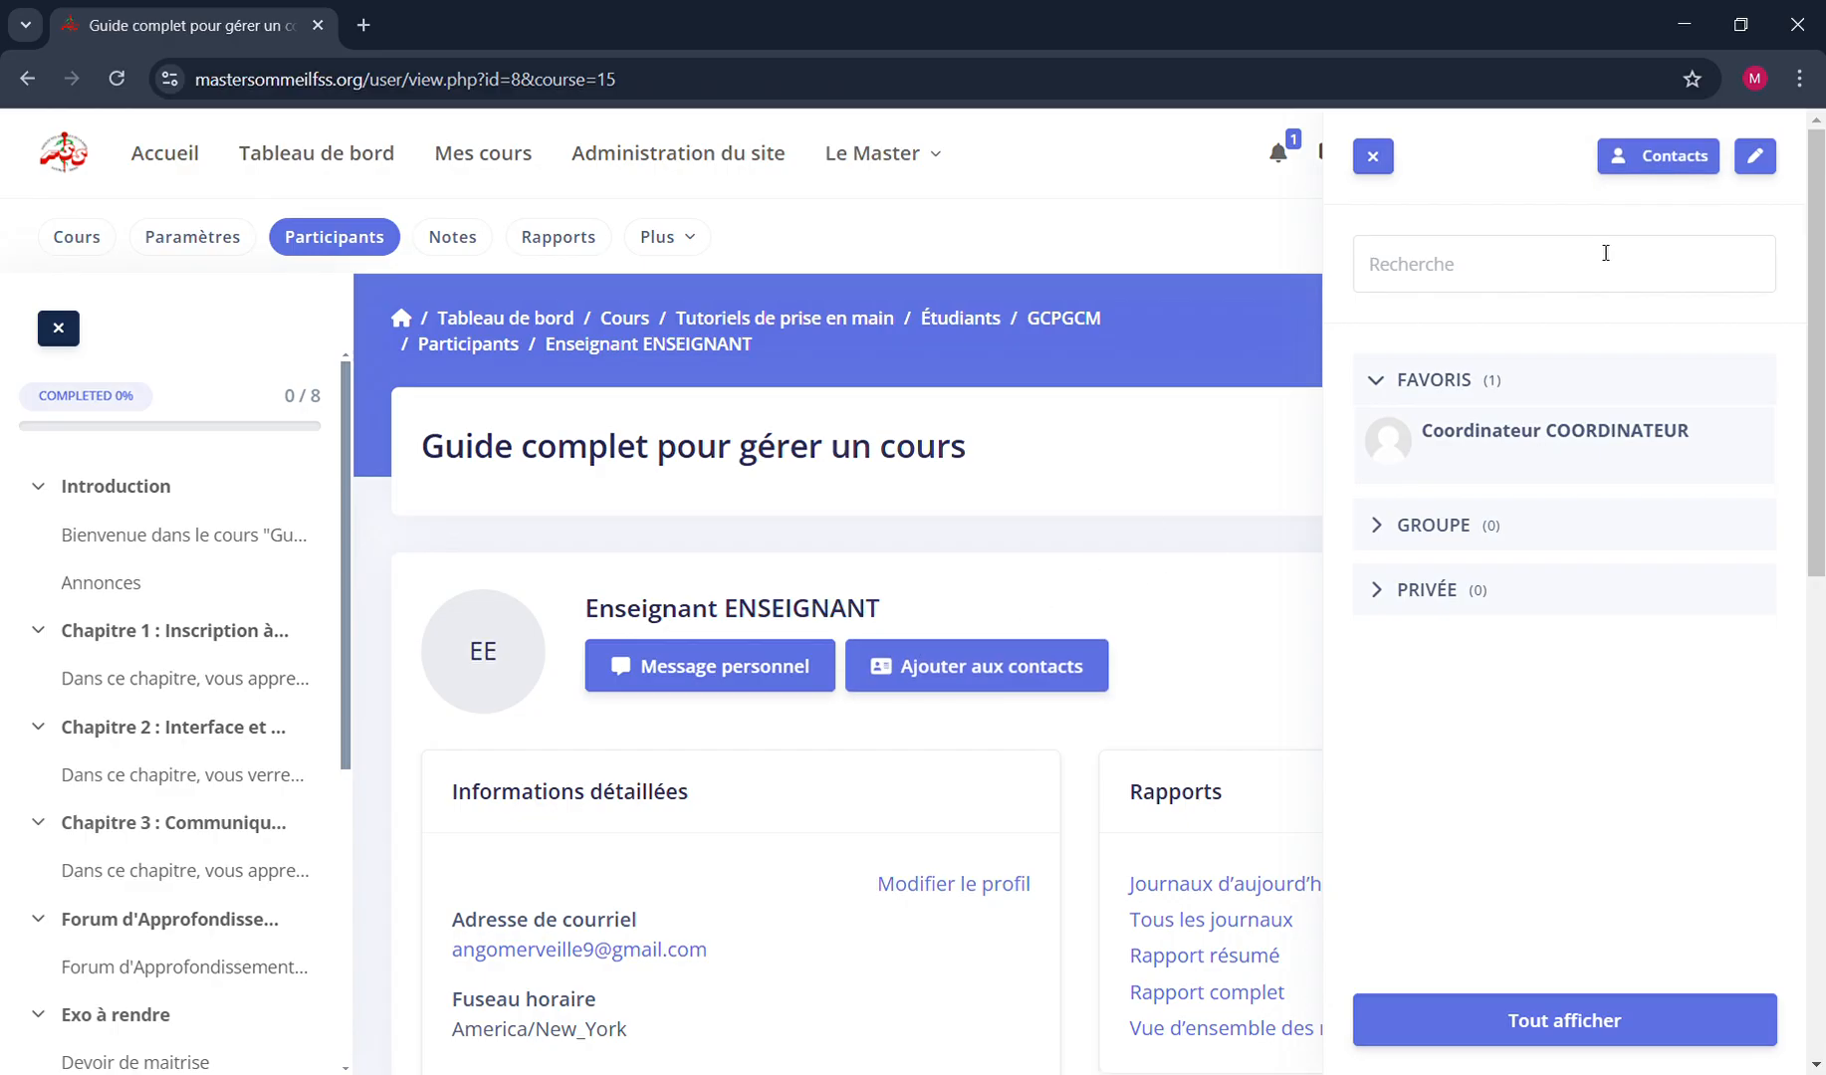
{"action": "left_click", "coordinate": [1676, 167]}
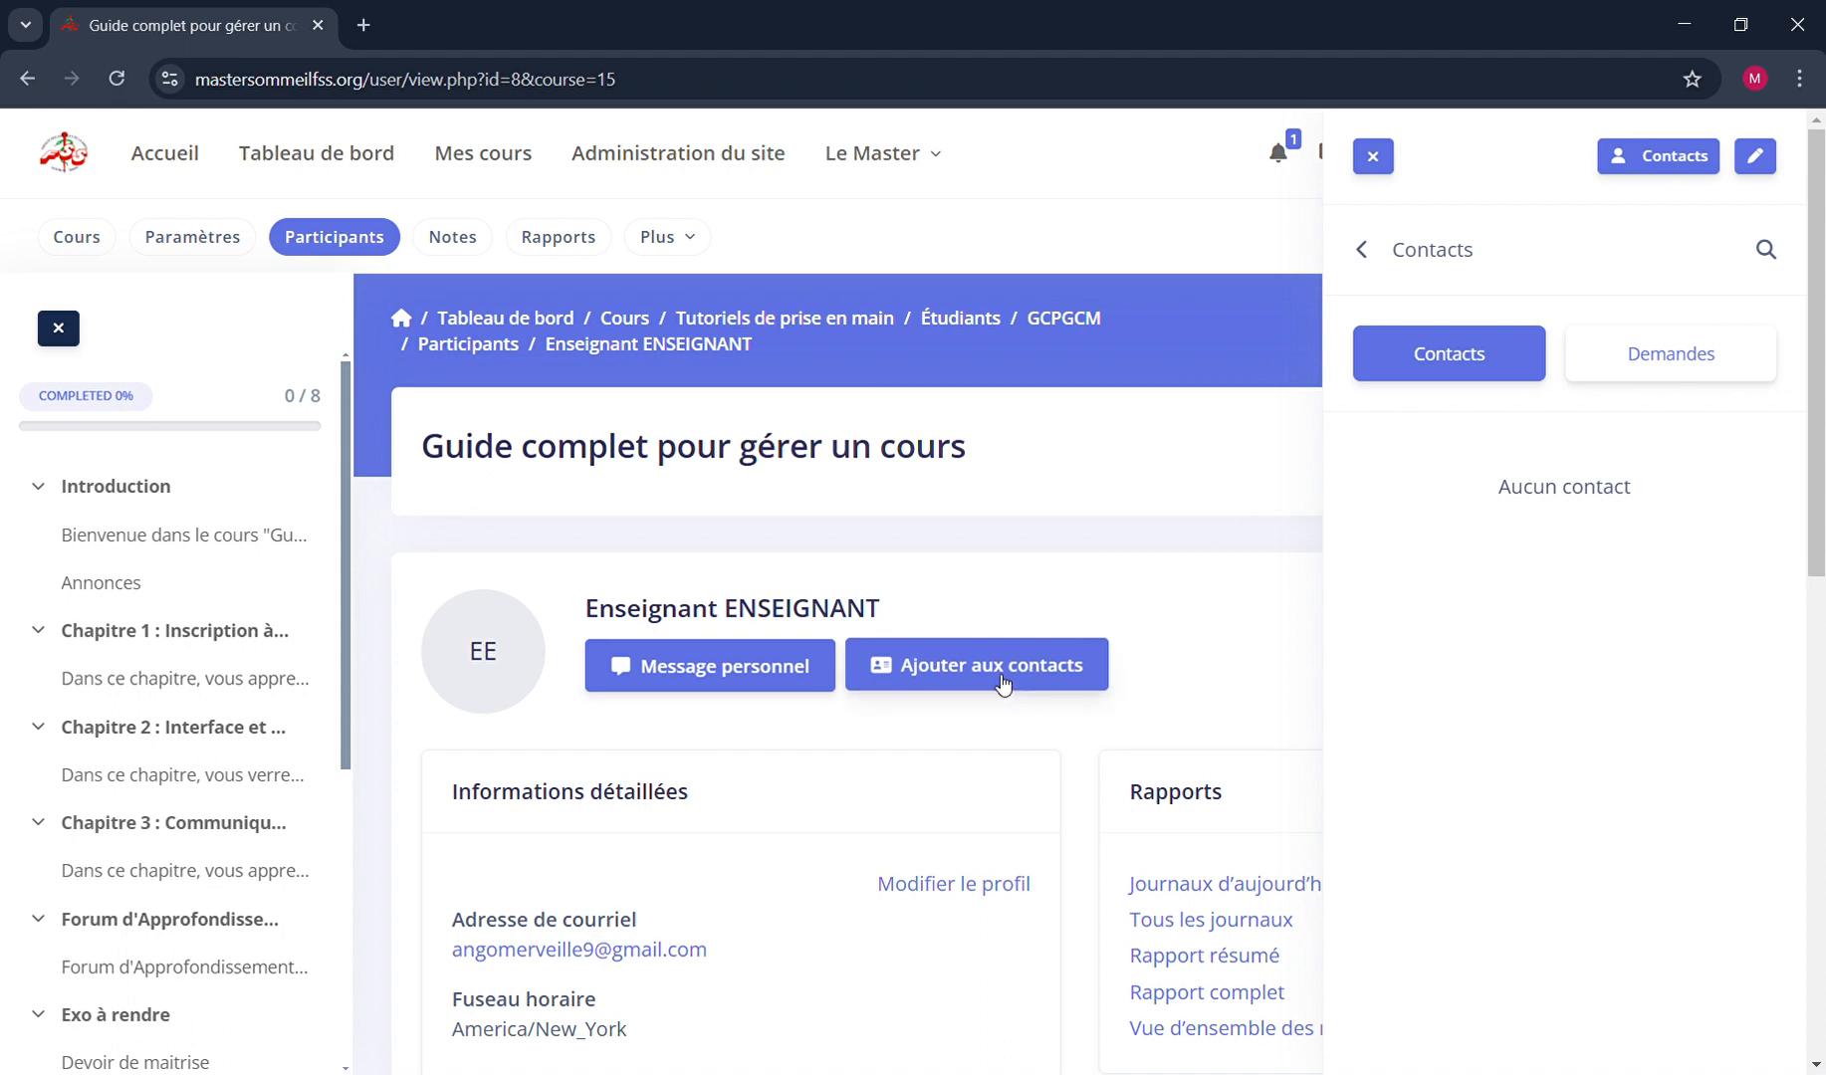
{"action": "left_click", "coordinate": [1373, 156]}
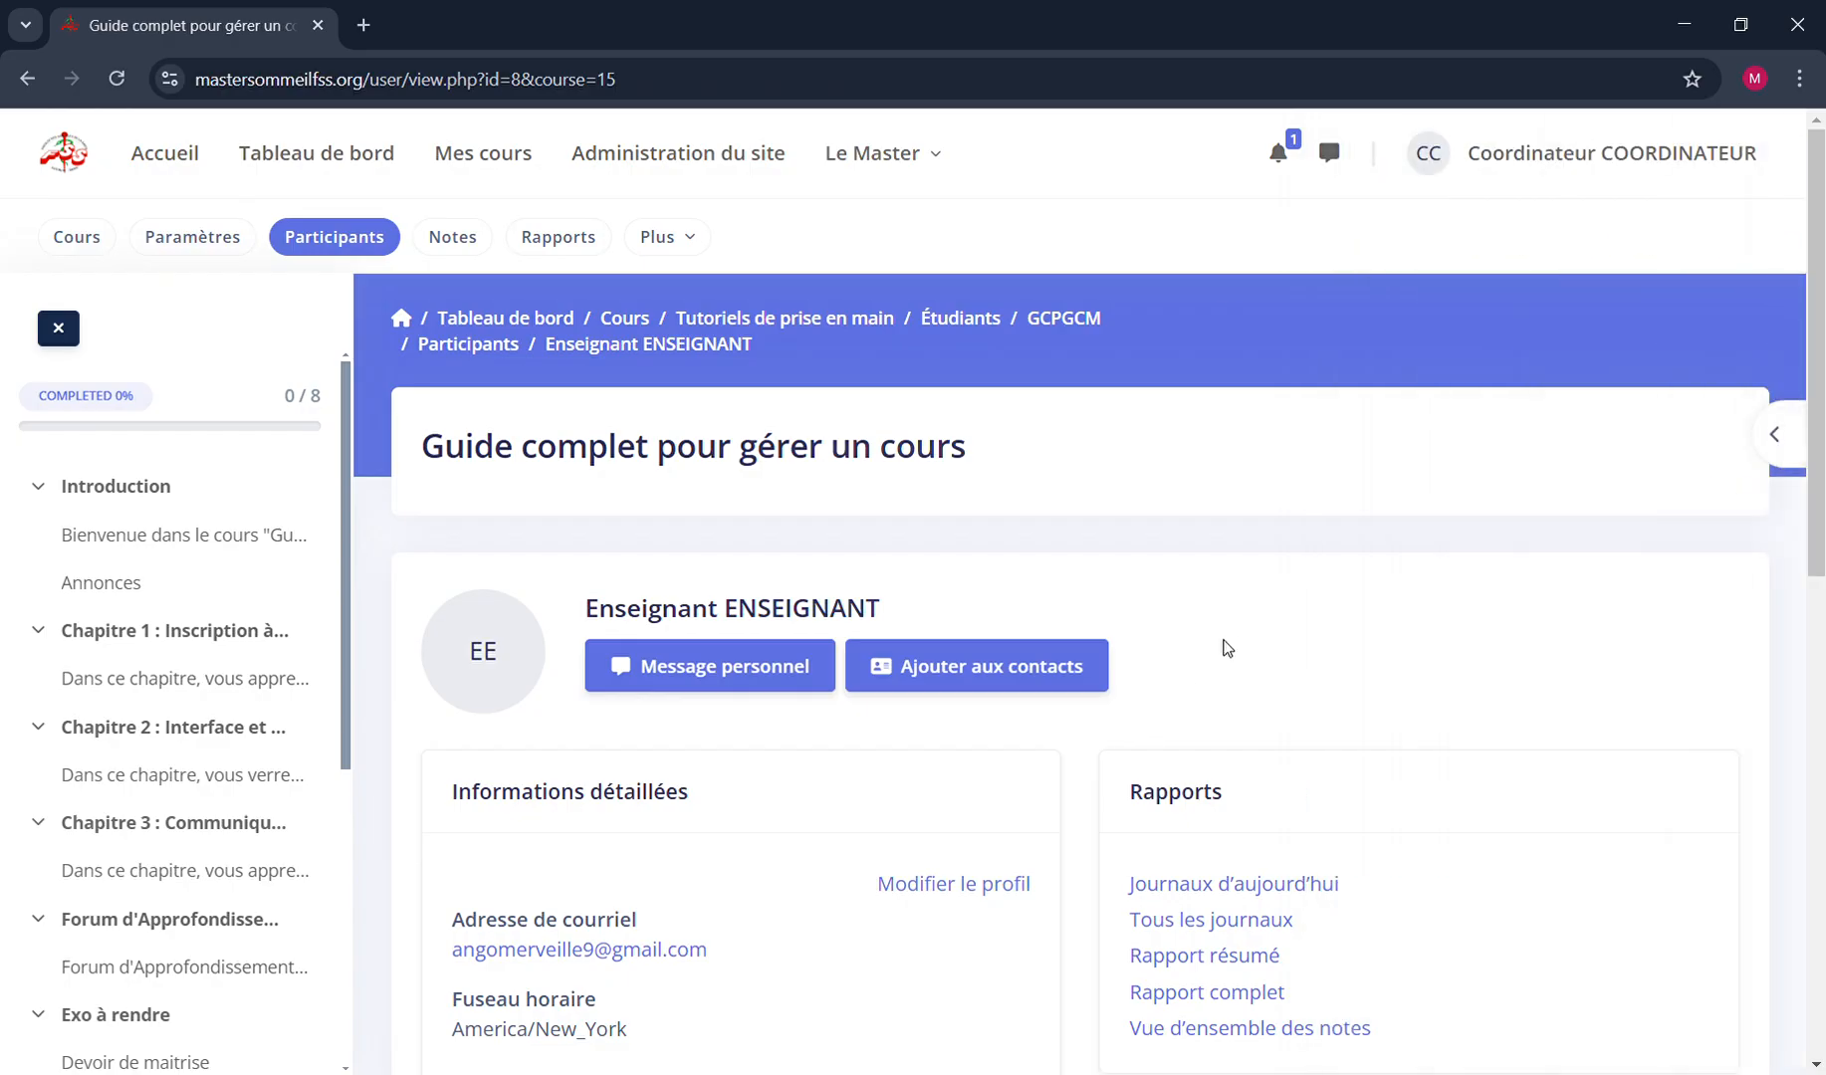
Send the teacher a contact request, and check the contacts and contact requests in the messaging area
{"action": "left_click", "coordinate": [1012, 673]}
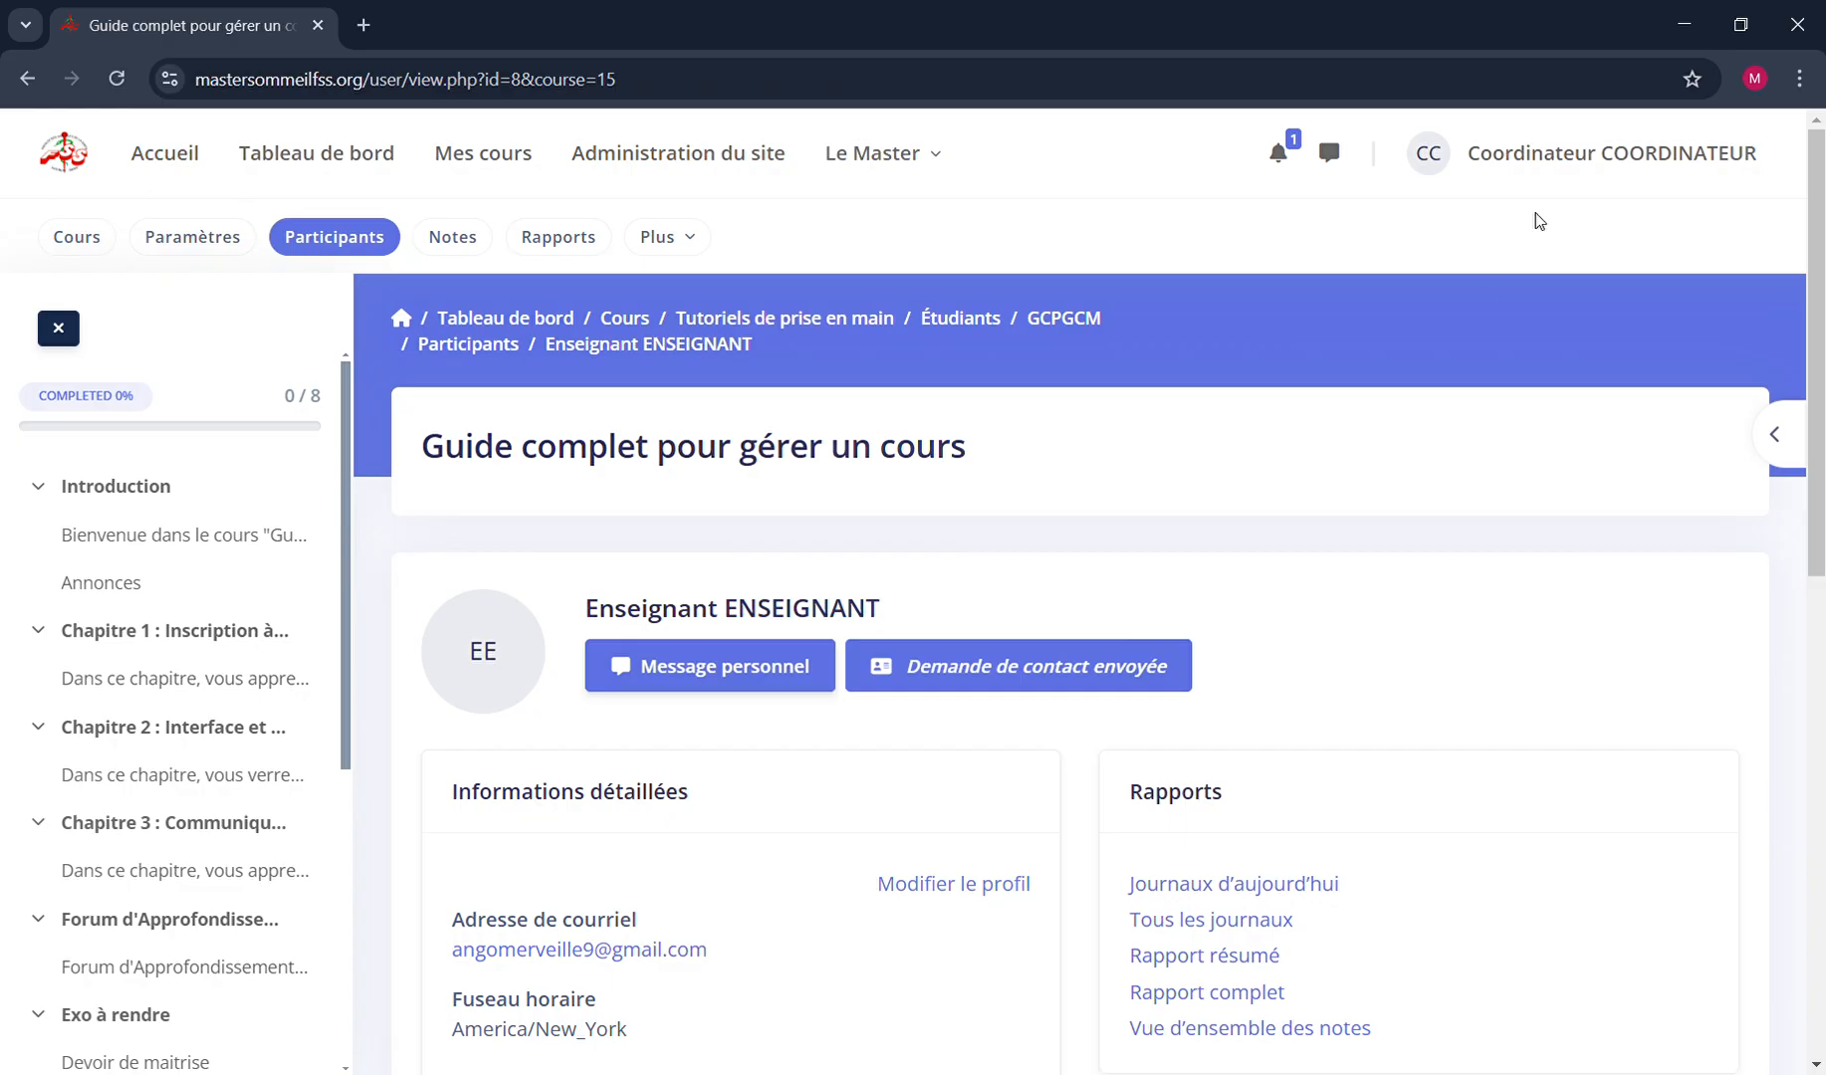
{"action": "left_click", "coordinate": [1332, 158]}
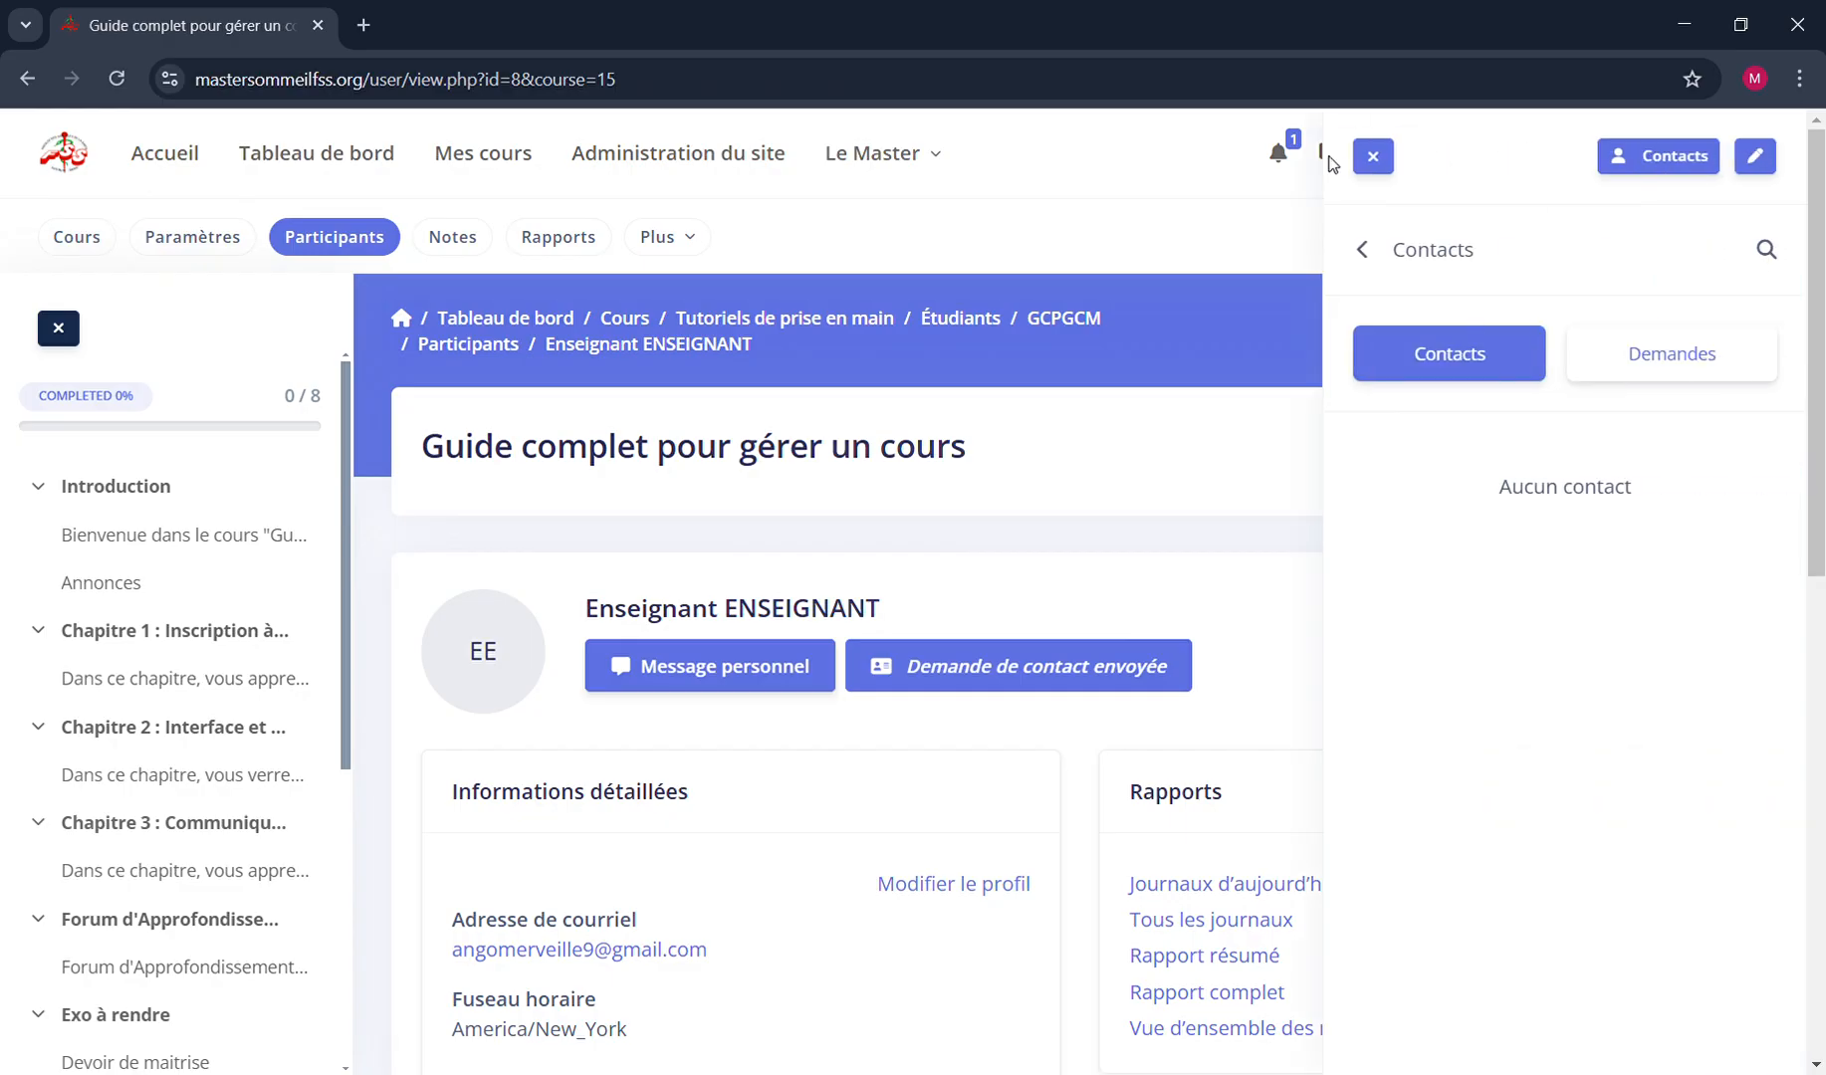
{"action": "left_click", "coordinate": [1366, 252]}
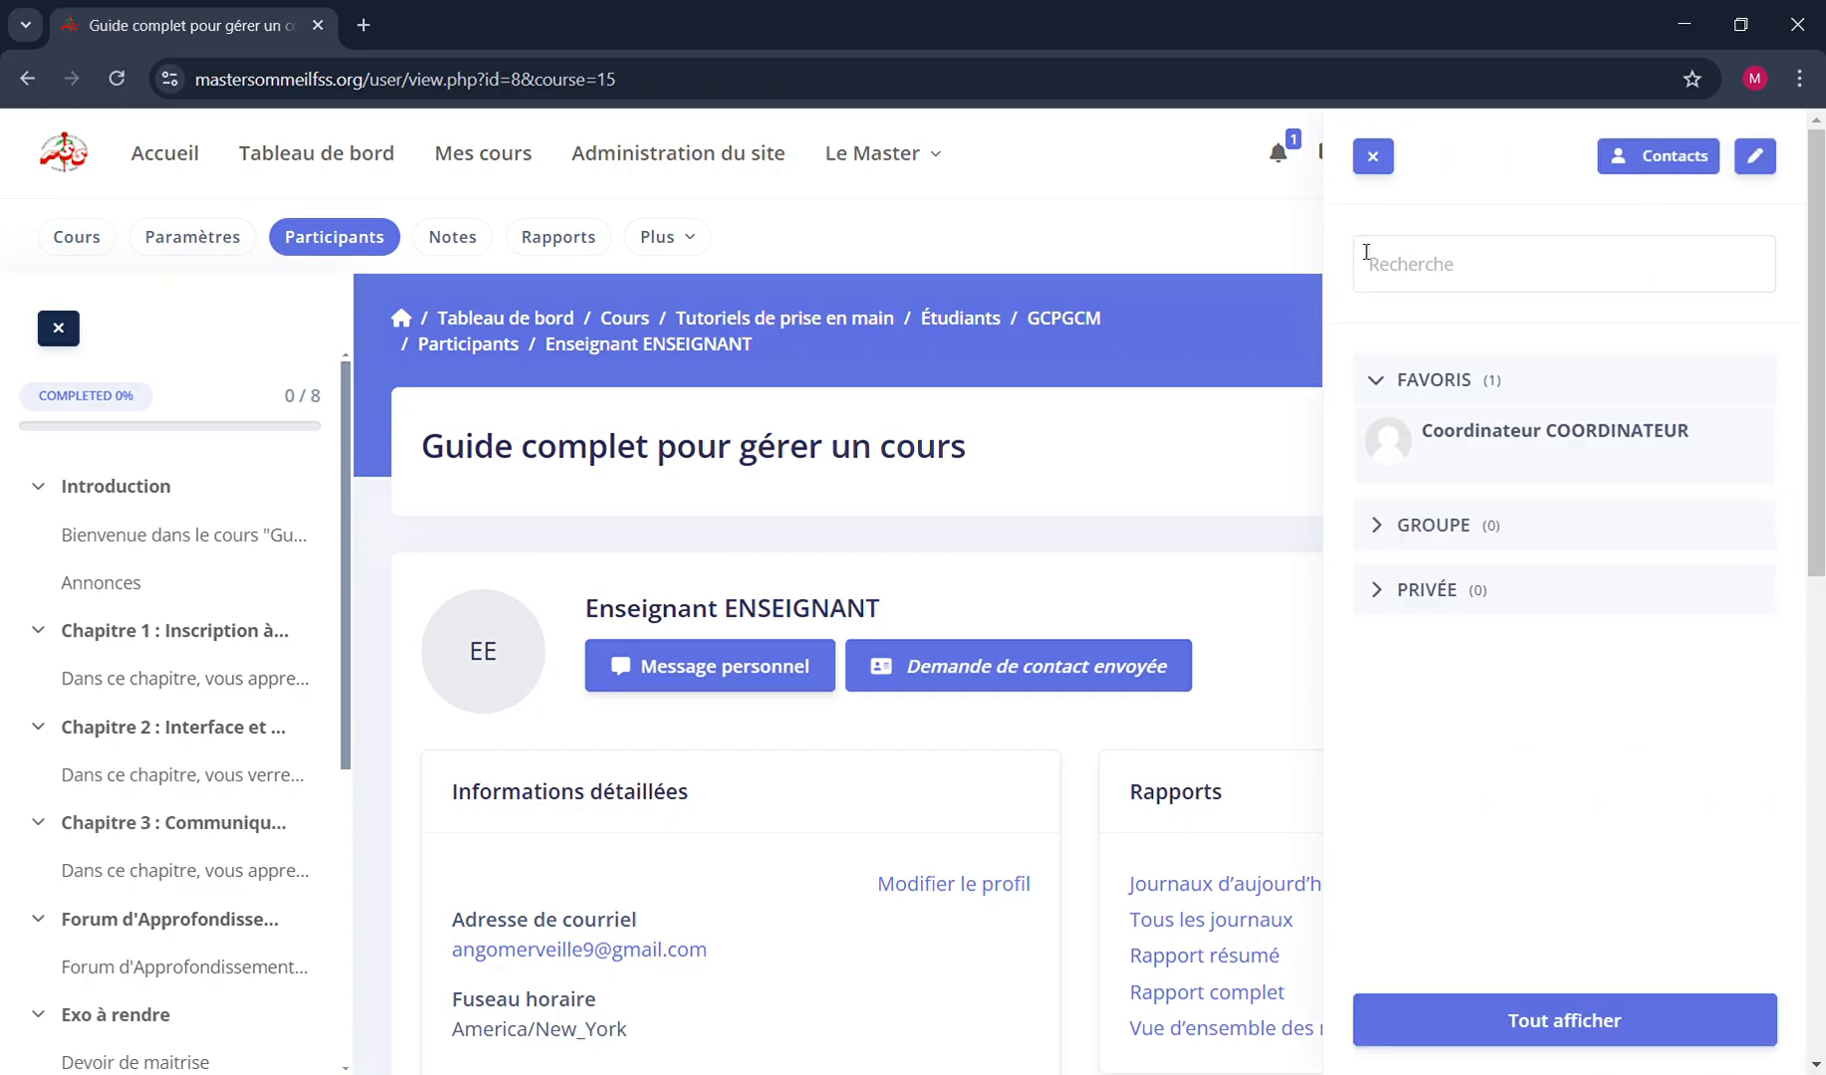
{"action": "left_click", "coordinate": [1659, 154]}
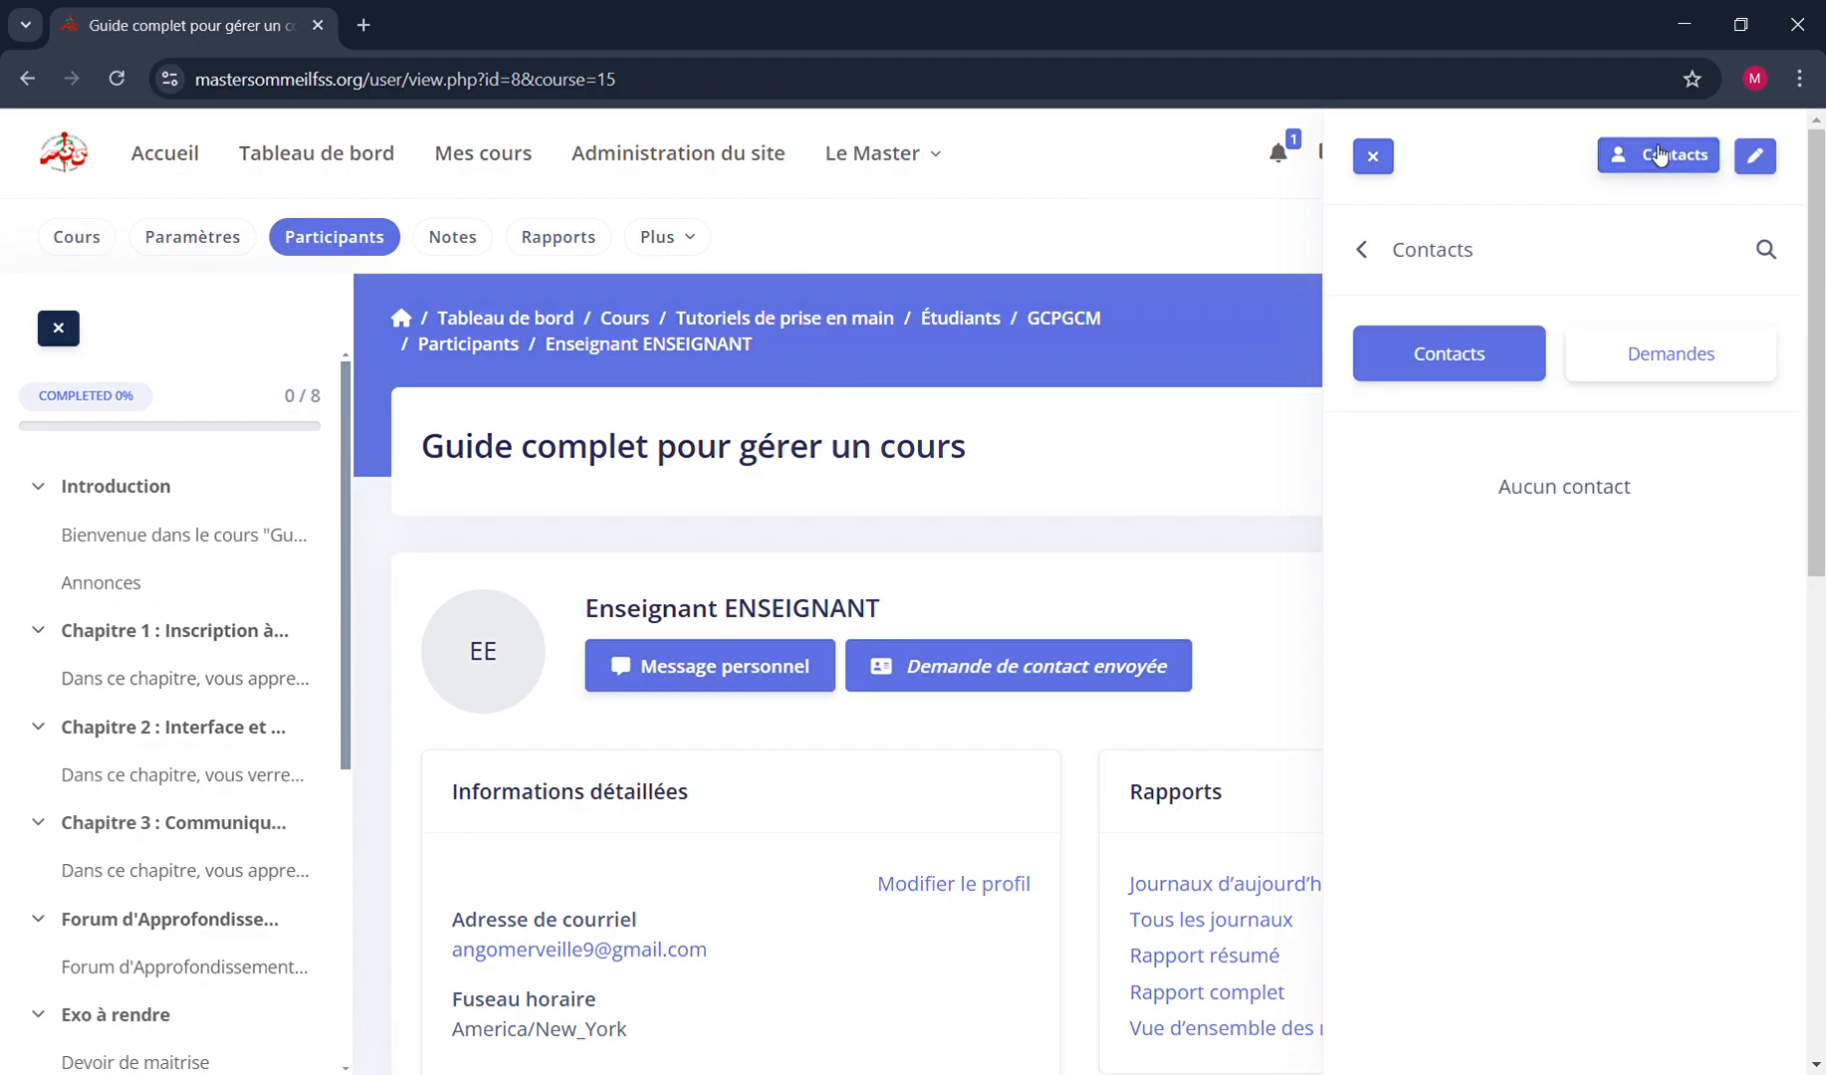
{"action": "left_click", "coordinate": [1634, 357]}
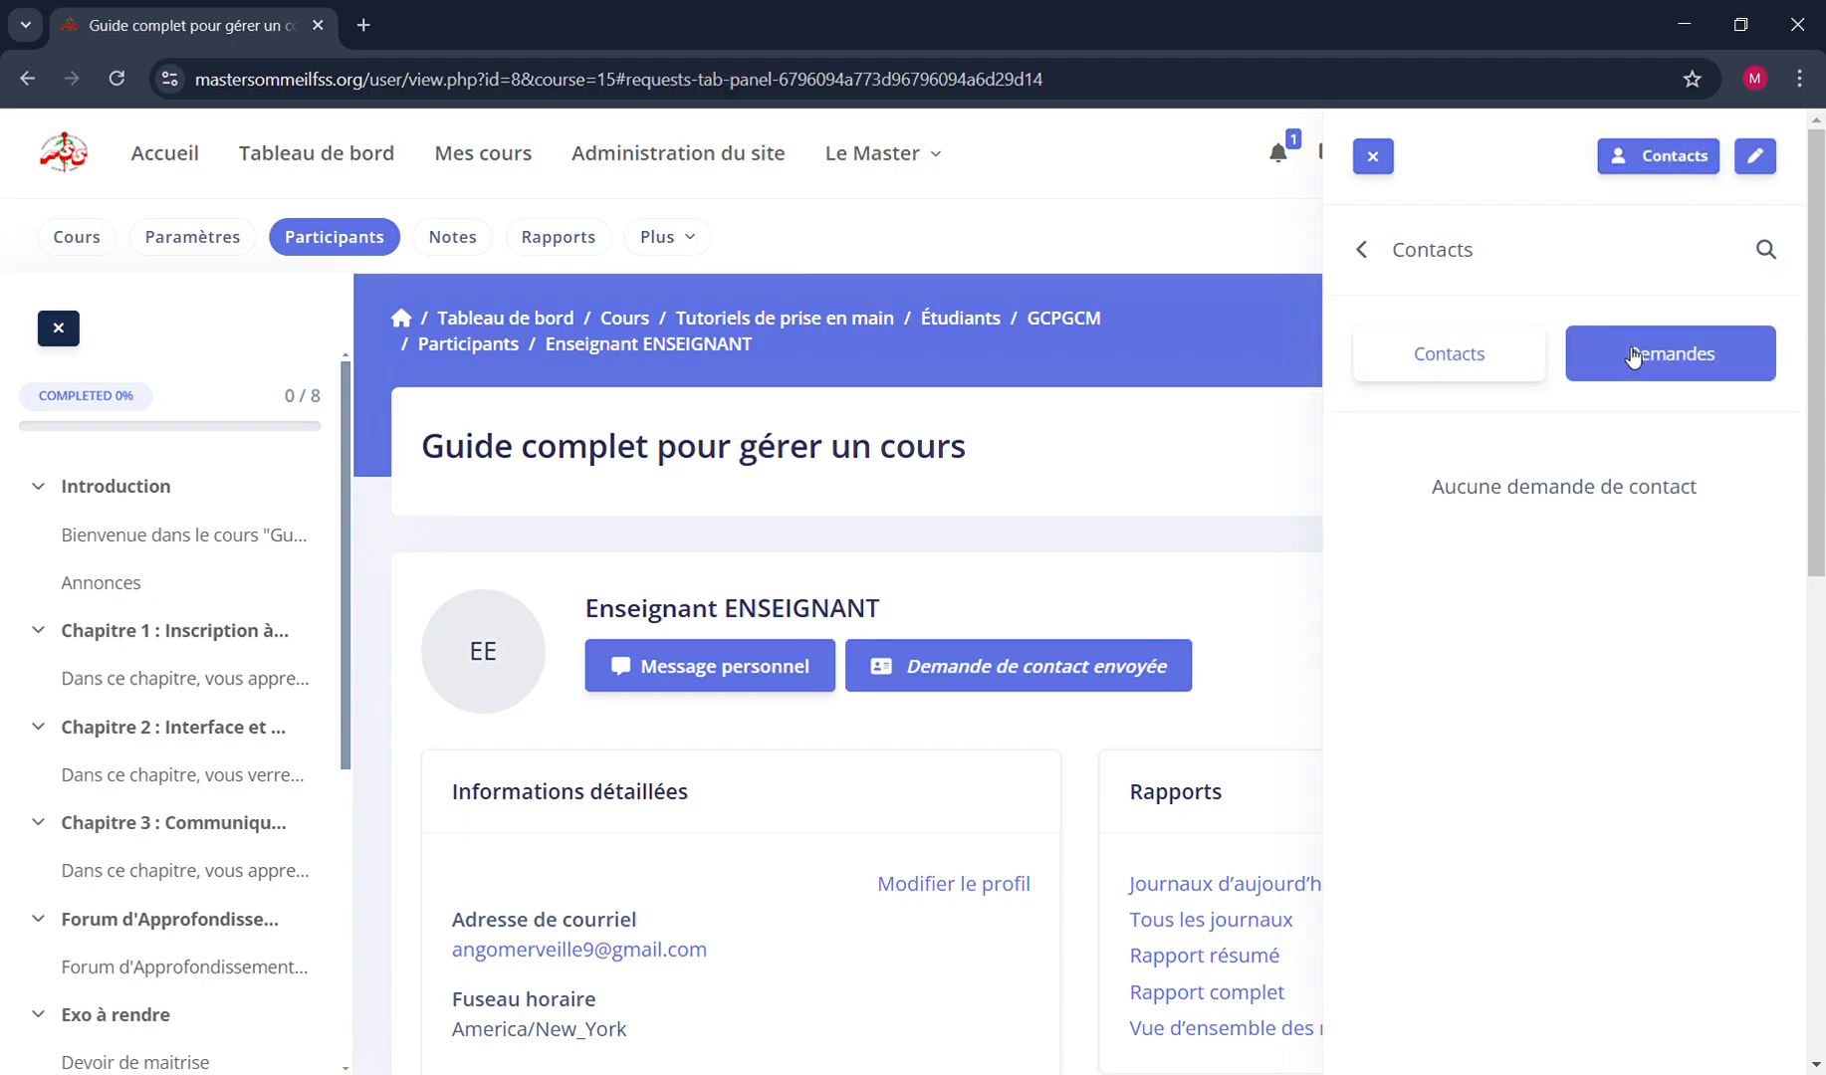
{"action": "left_click", "coordinate": [1385, 162]}
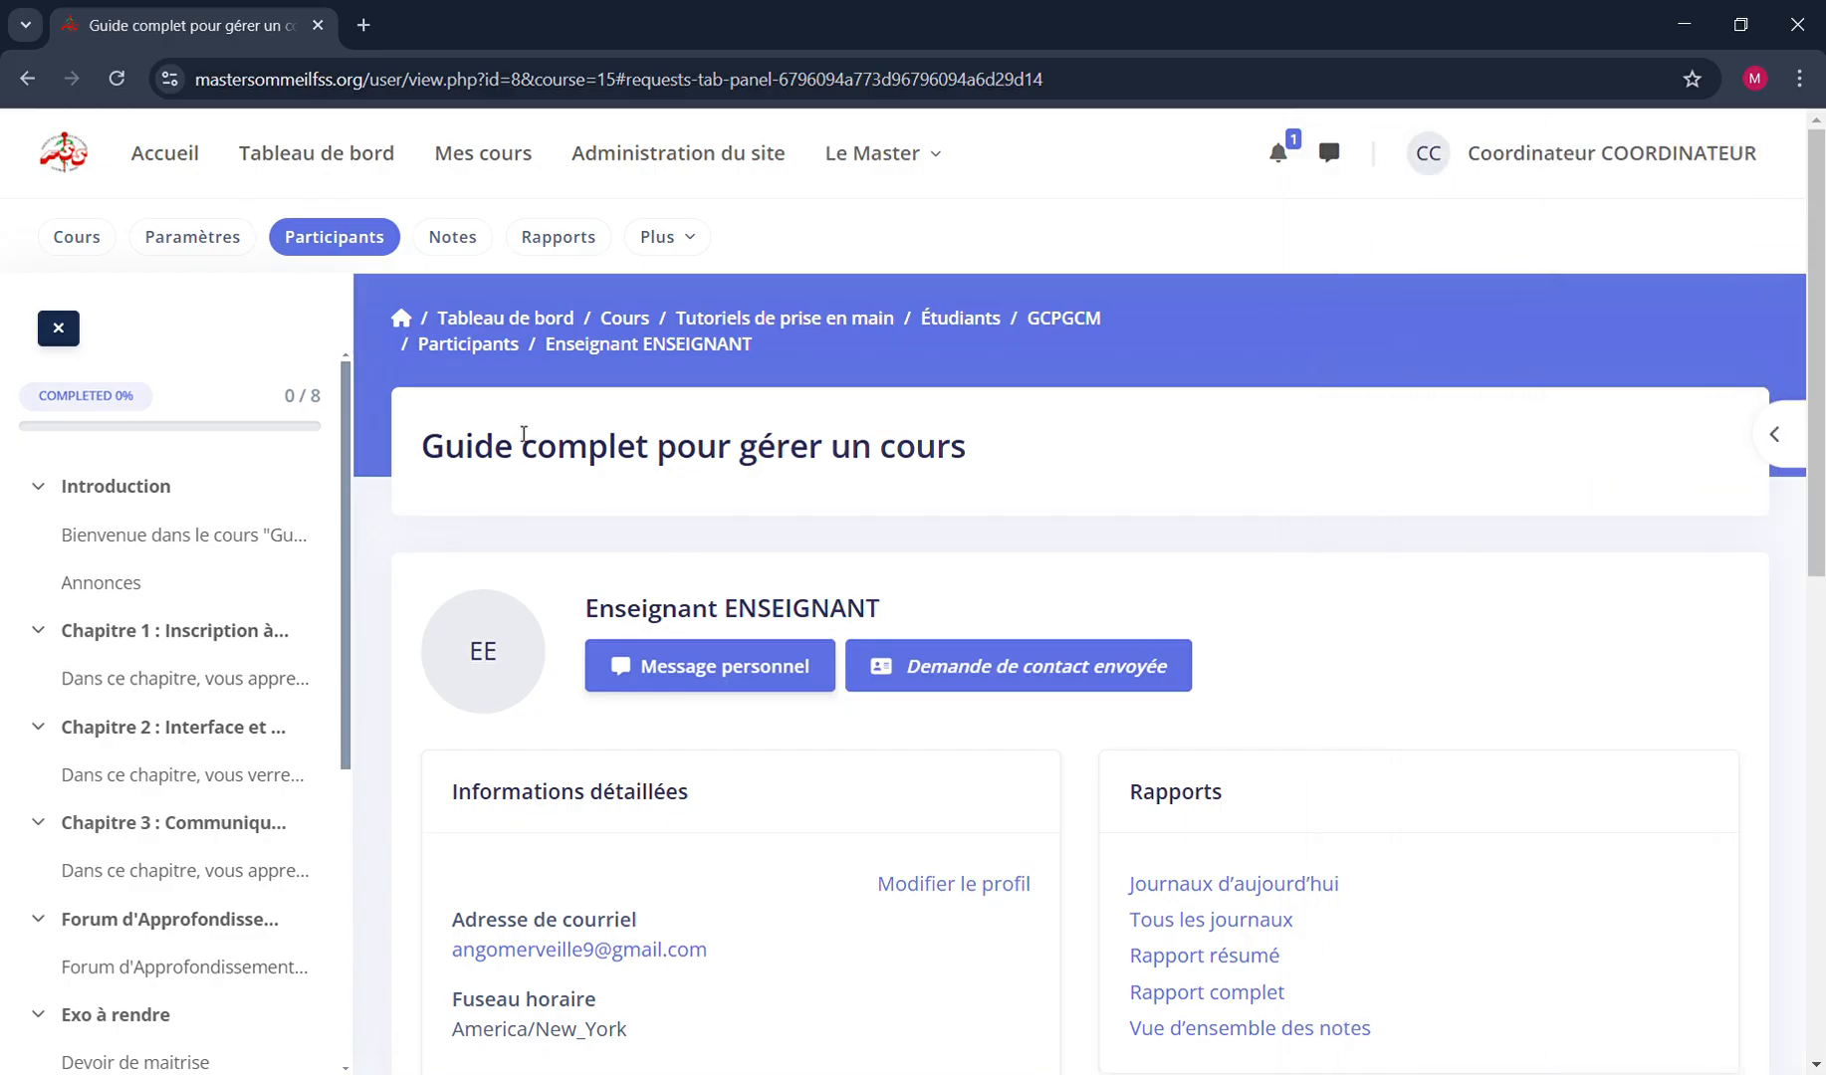
Reload the teacher's profile page and send the contact request again
{"action": "left_click", "coordinate": [116, 79]}
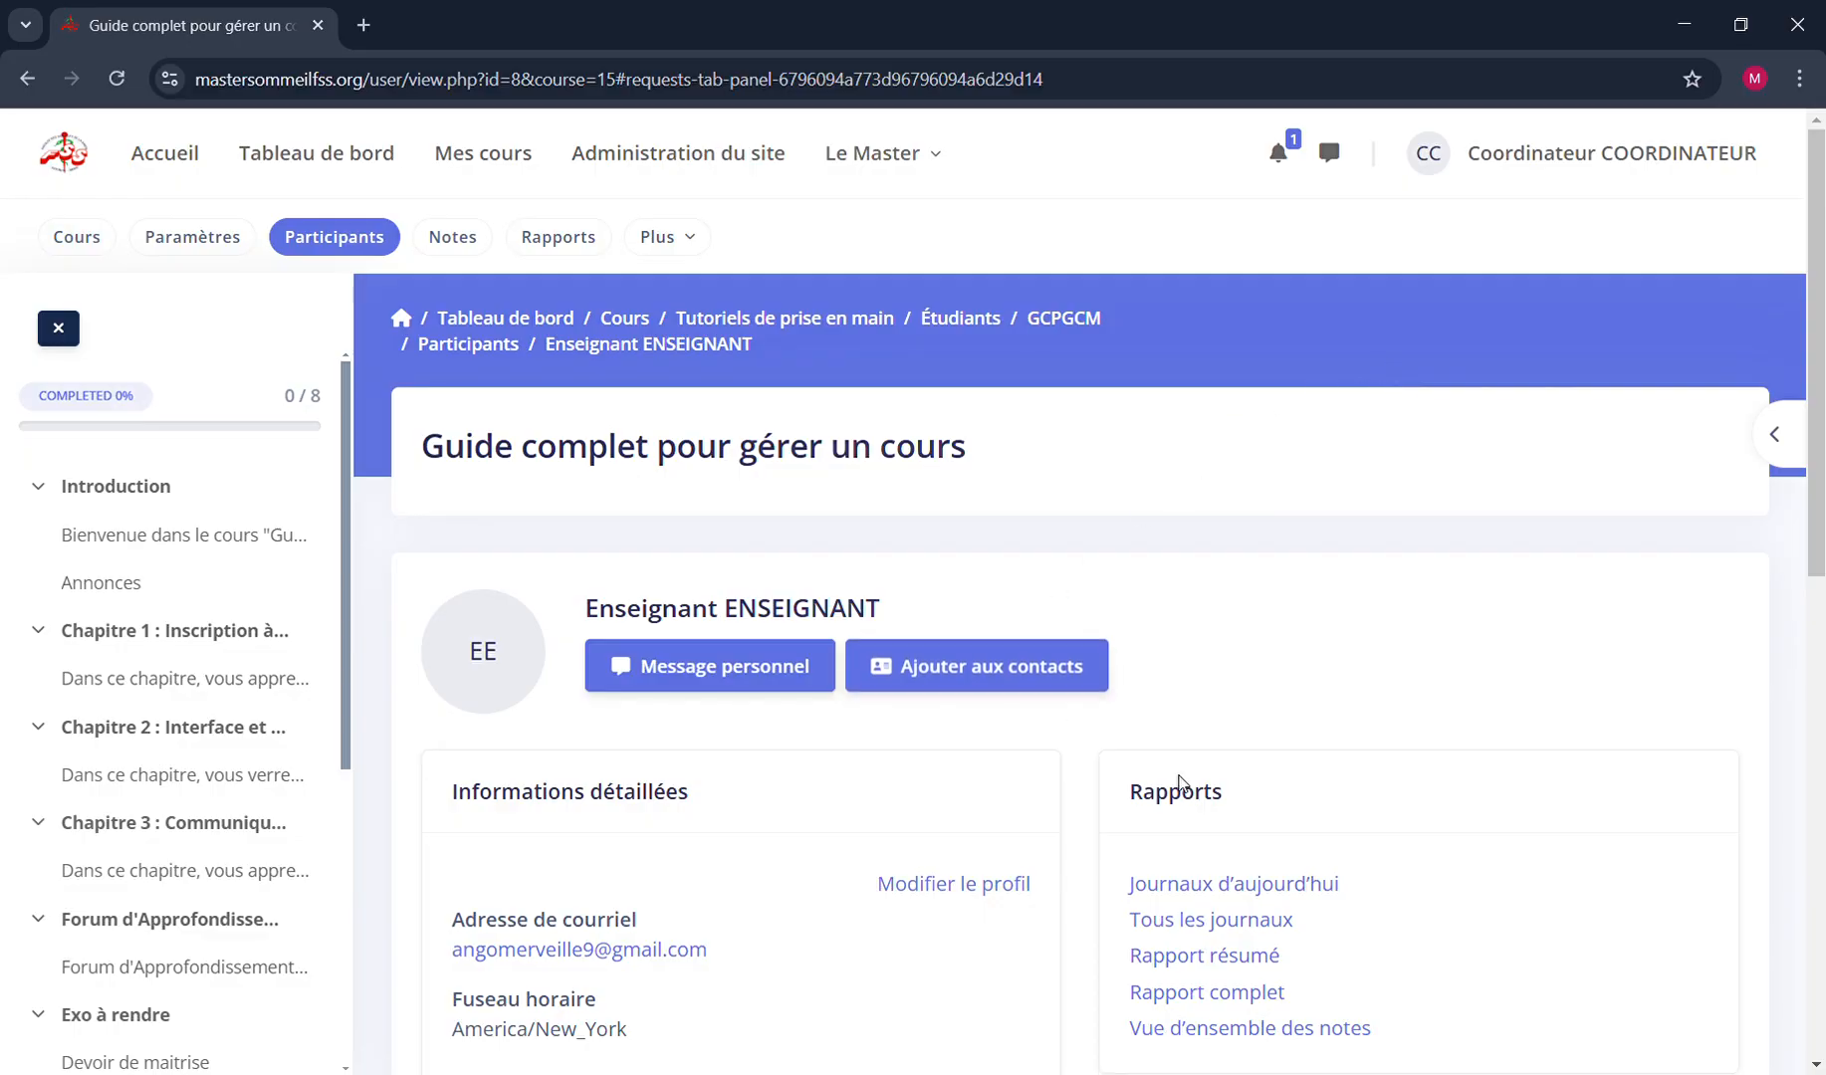
{"action": "scroll", "coordinate": [1178, 779], "scroll_direction": "down", "scroll_amount": 4}
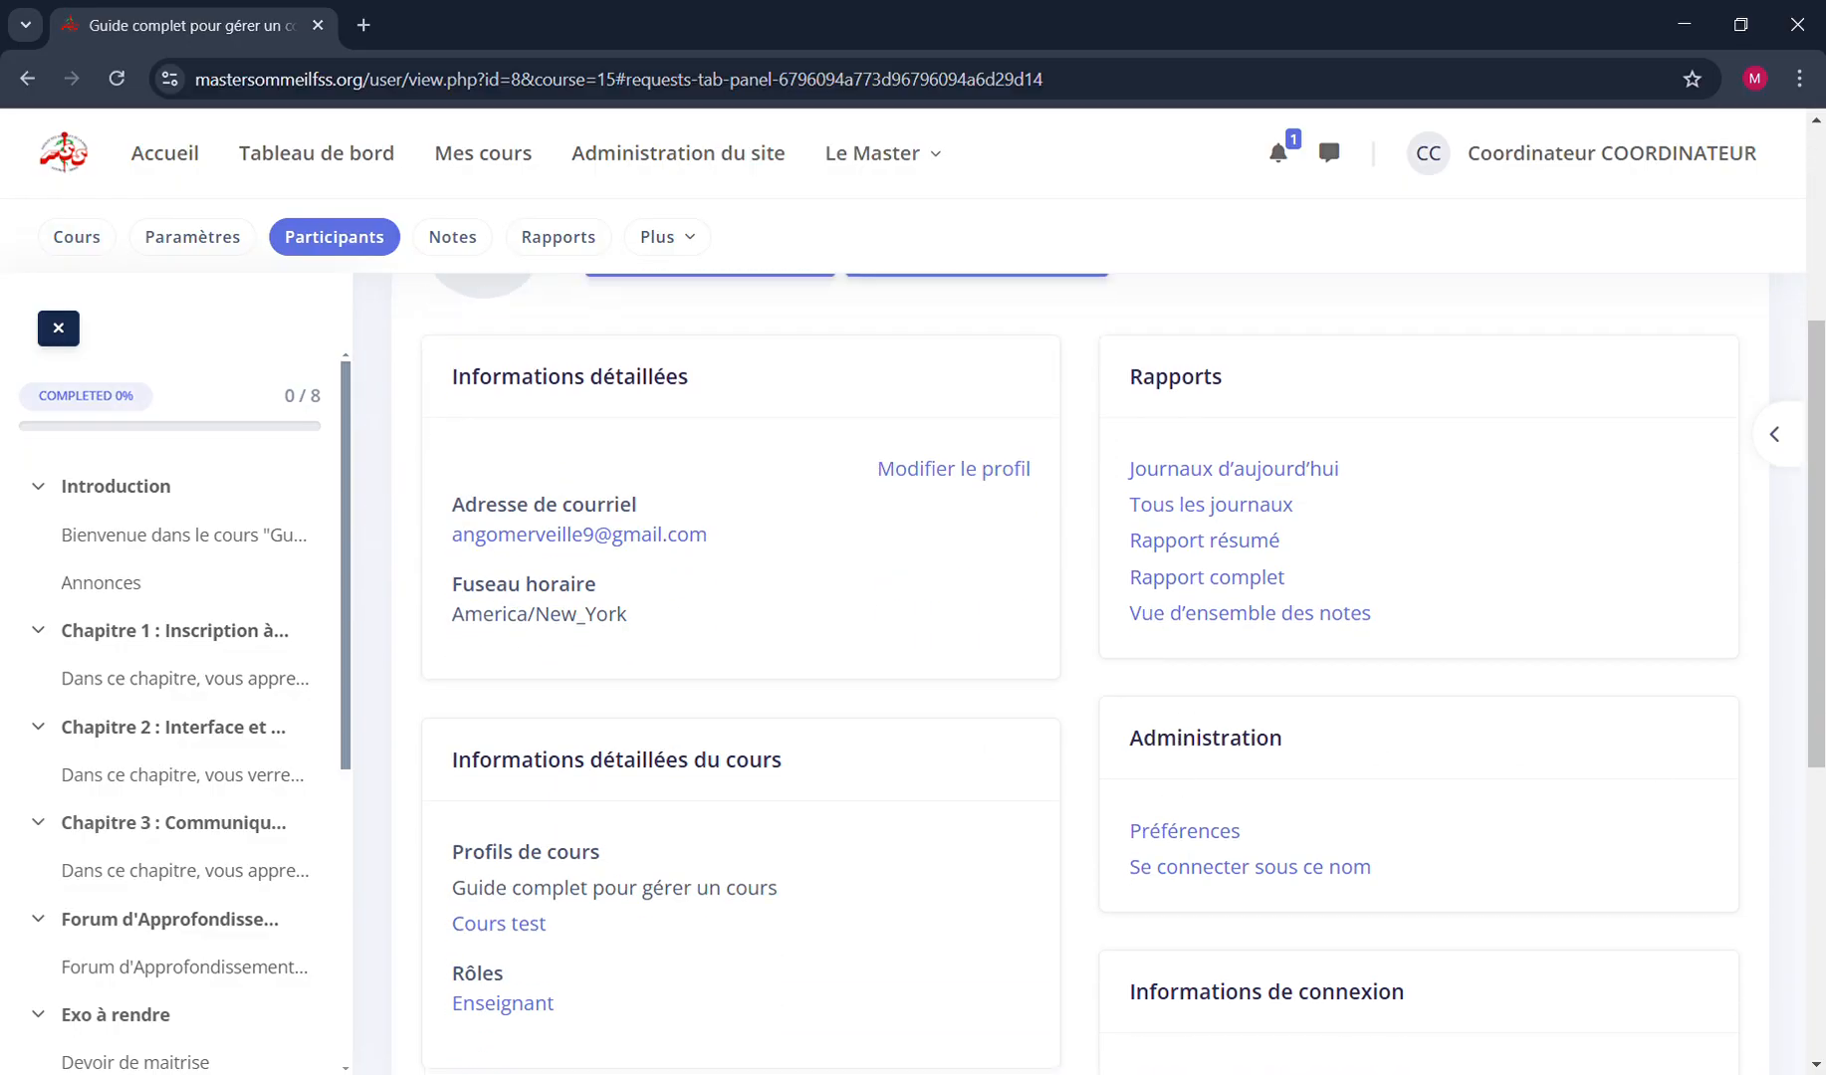
{"action": "scroll", "coordinate": [965, 638], "scroll_direction": "up", "scroll_amount": 4}
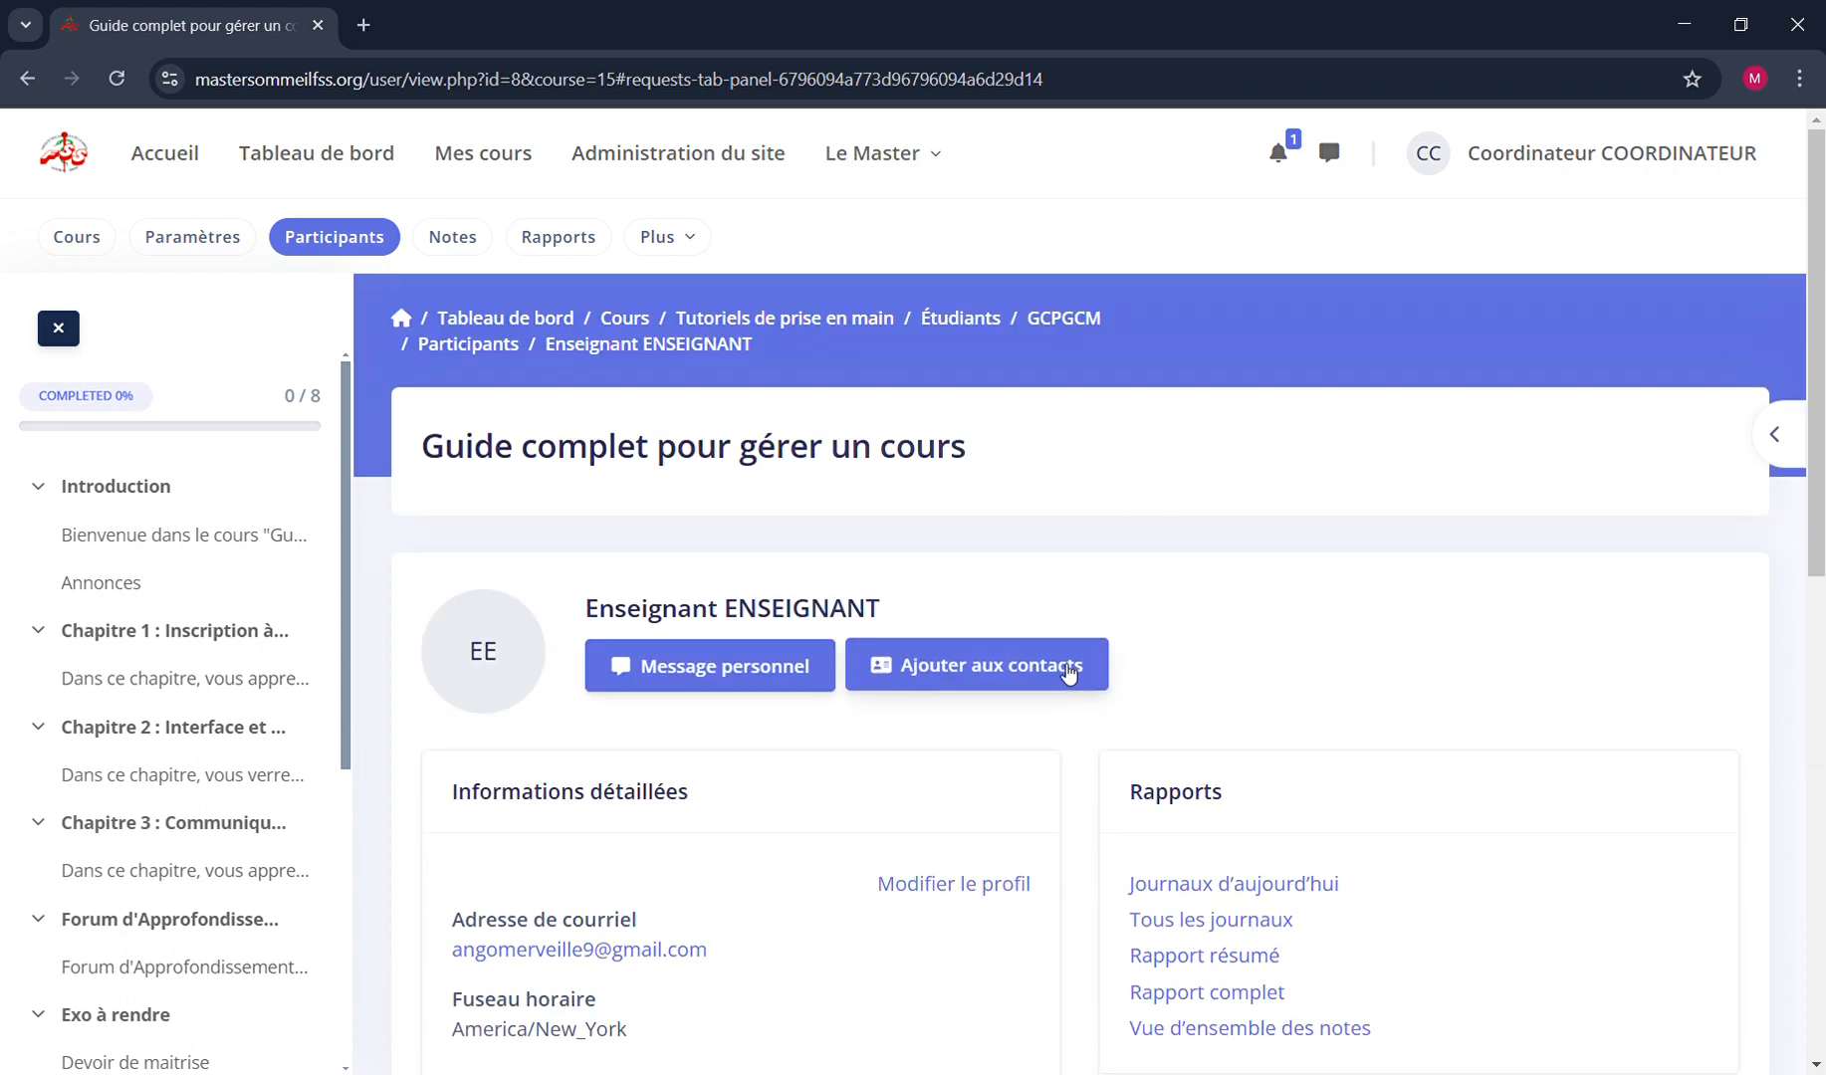
{"action": "left_click", "coordinate": [958, 667]}
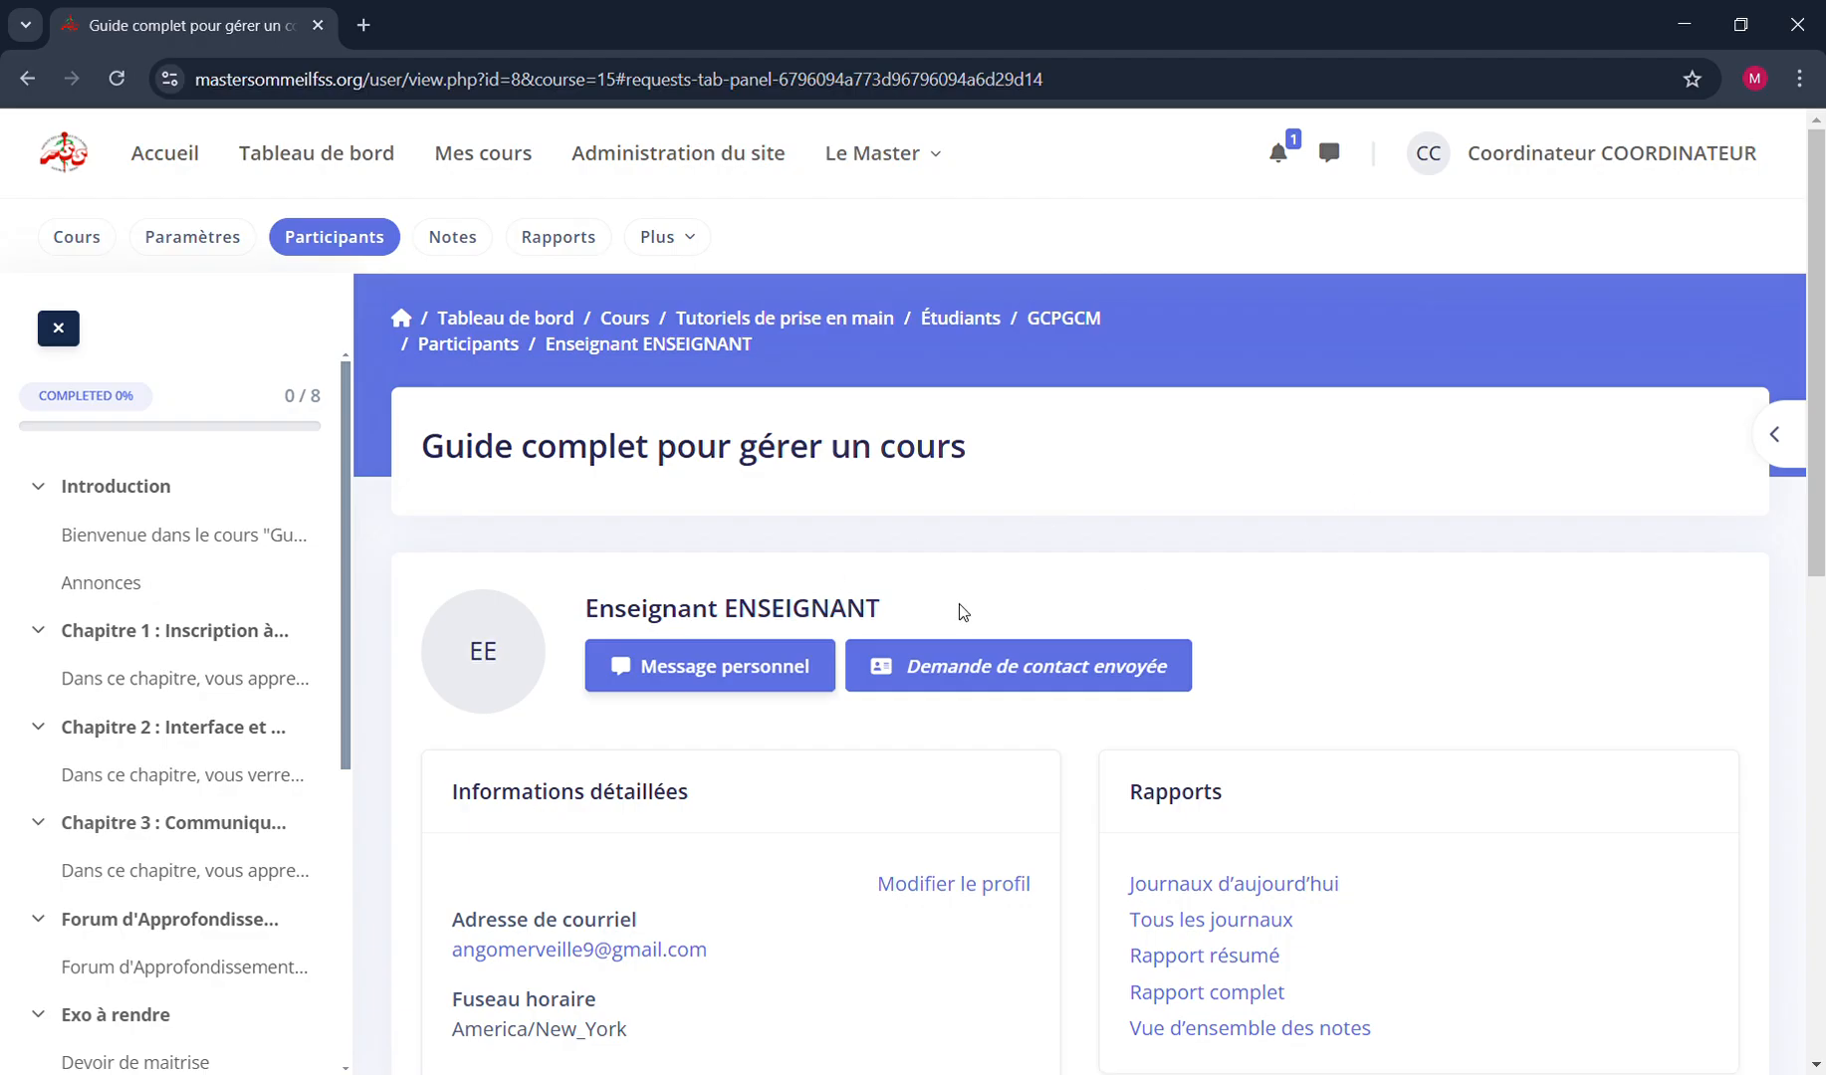
Check the contact list and the contact requests in the messaging area, and close the area again
{"action": "left_click", "coordinate": [1337, 155]}
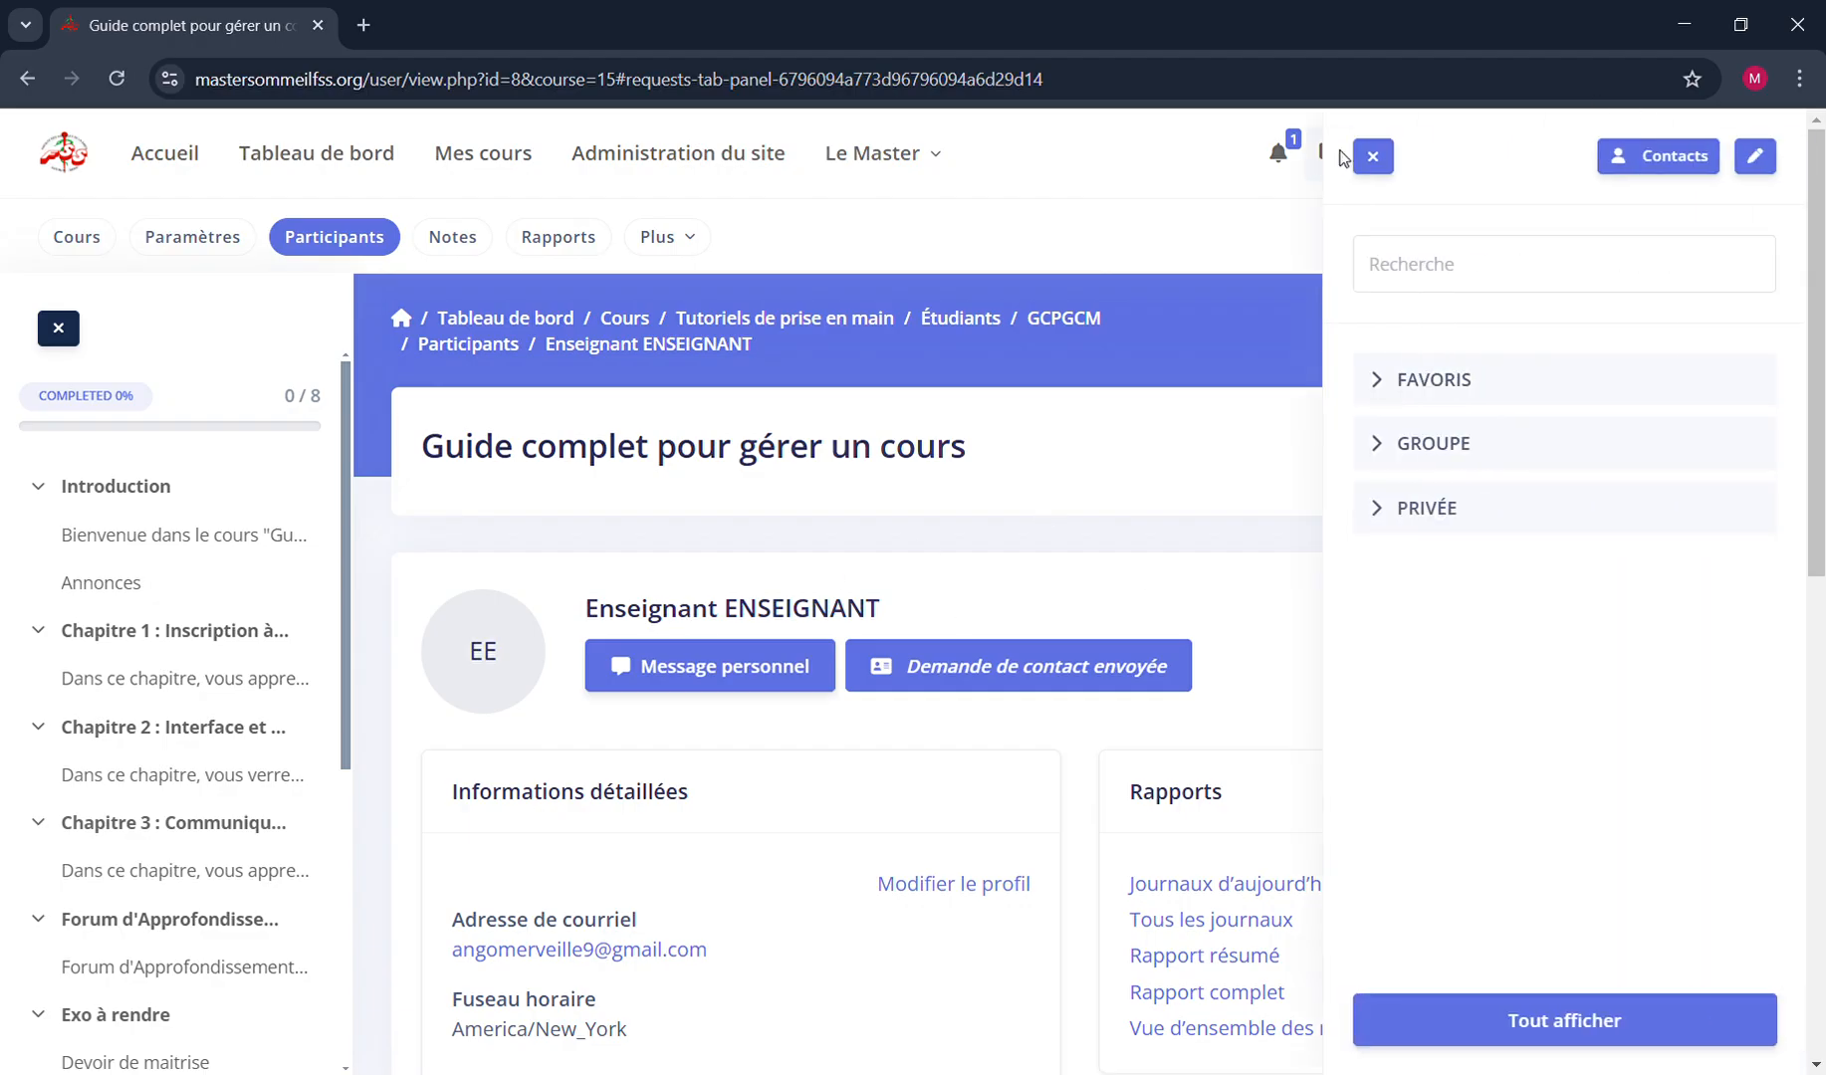
{"action": "left_click", "coordinate": [1613, 151]}
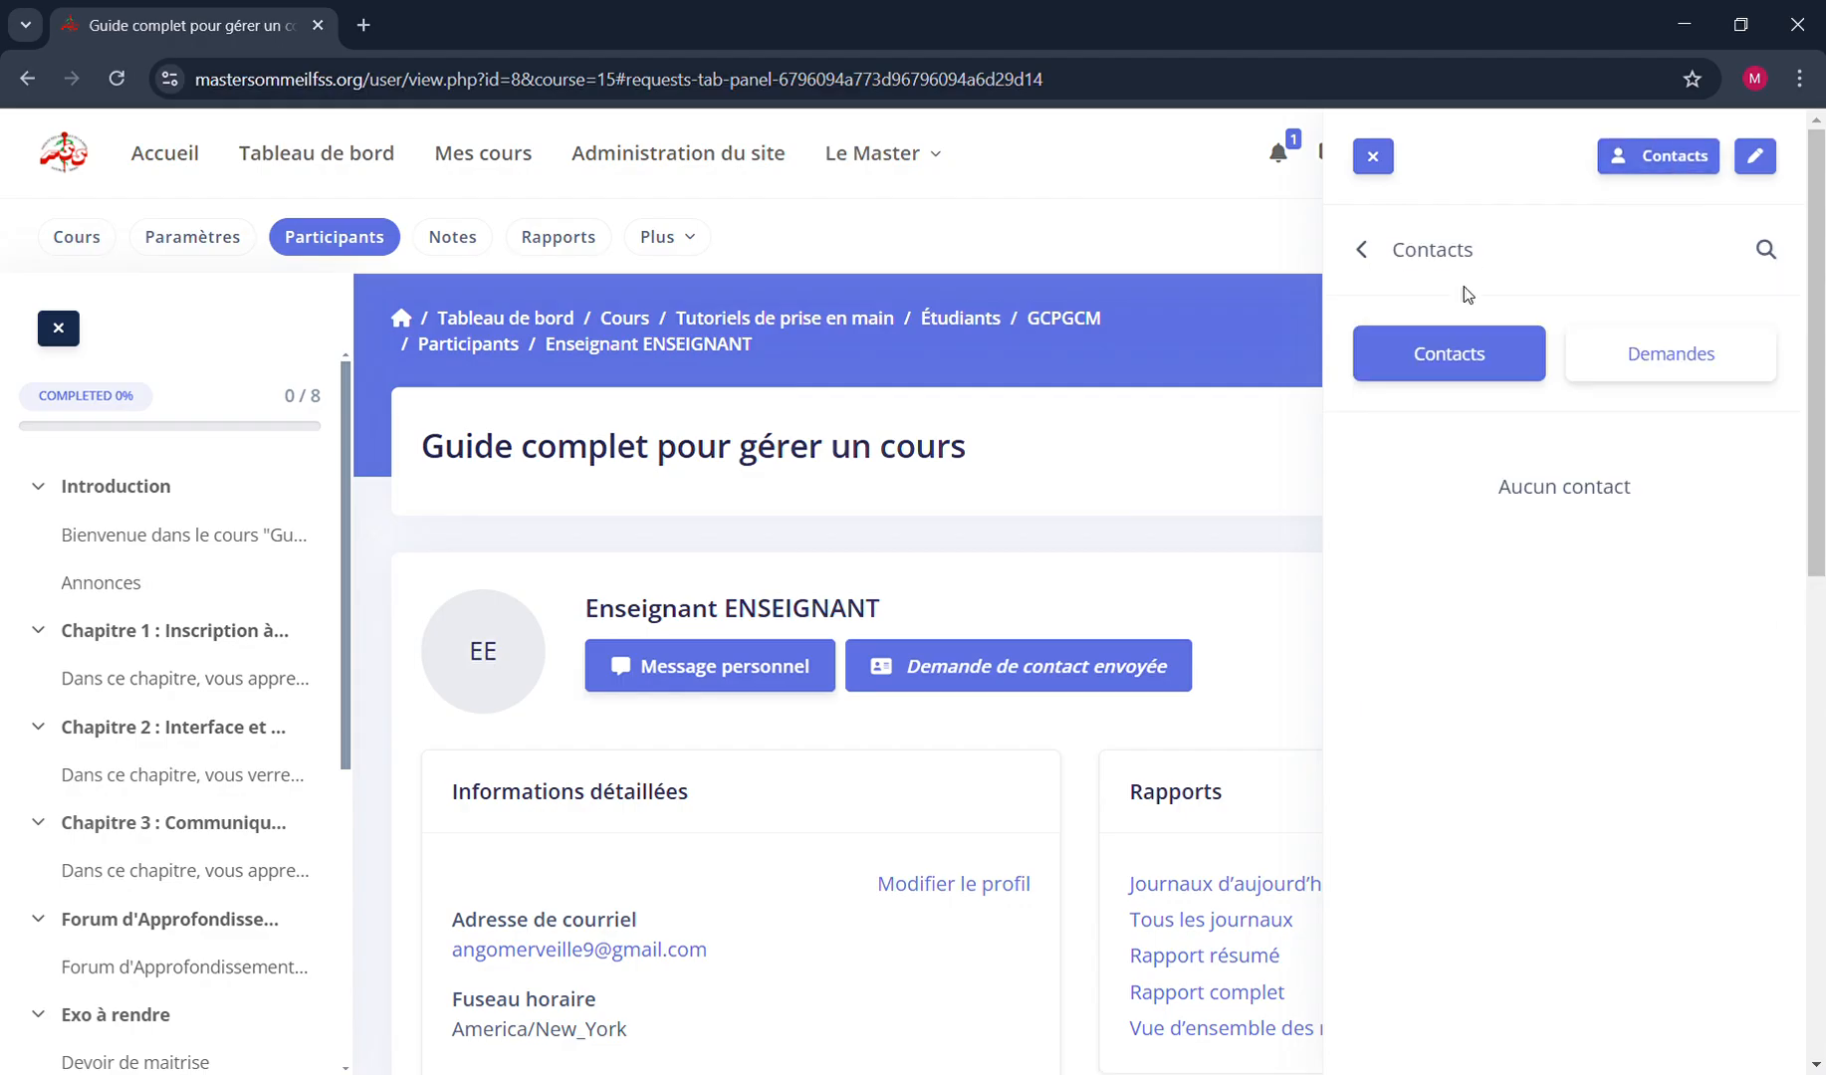
{"action": "left_click", "coordinate": [1686, 359]}
{"action": "left_click", "coordinate": [1437, 361]}
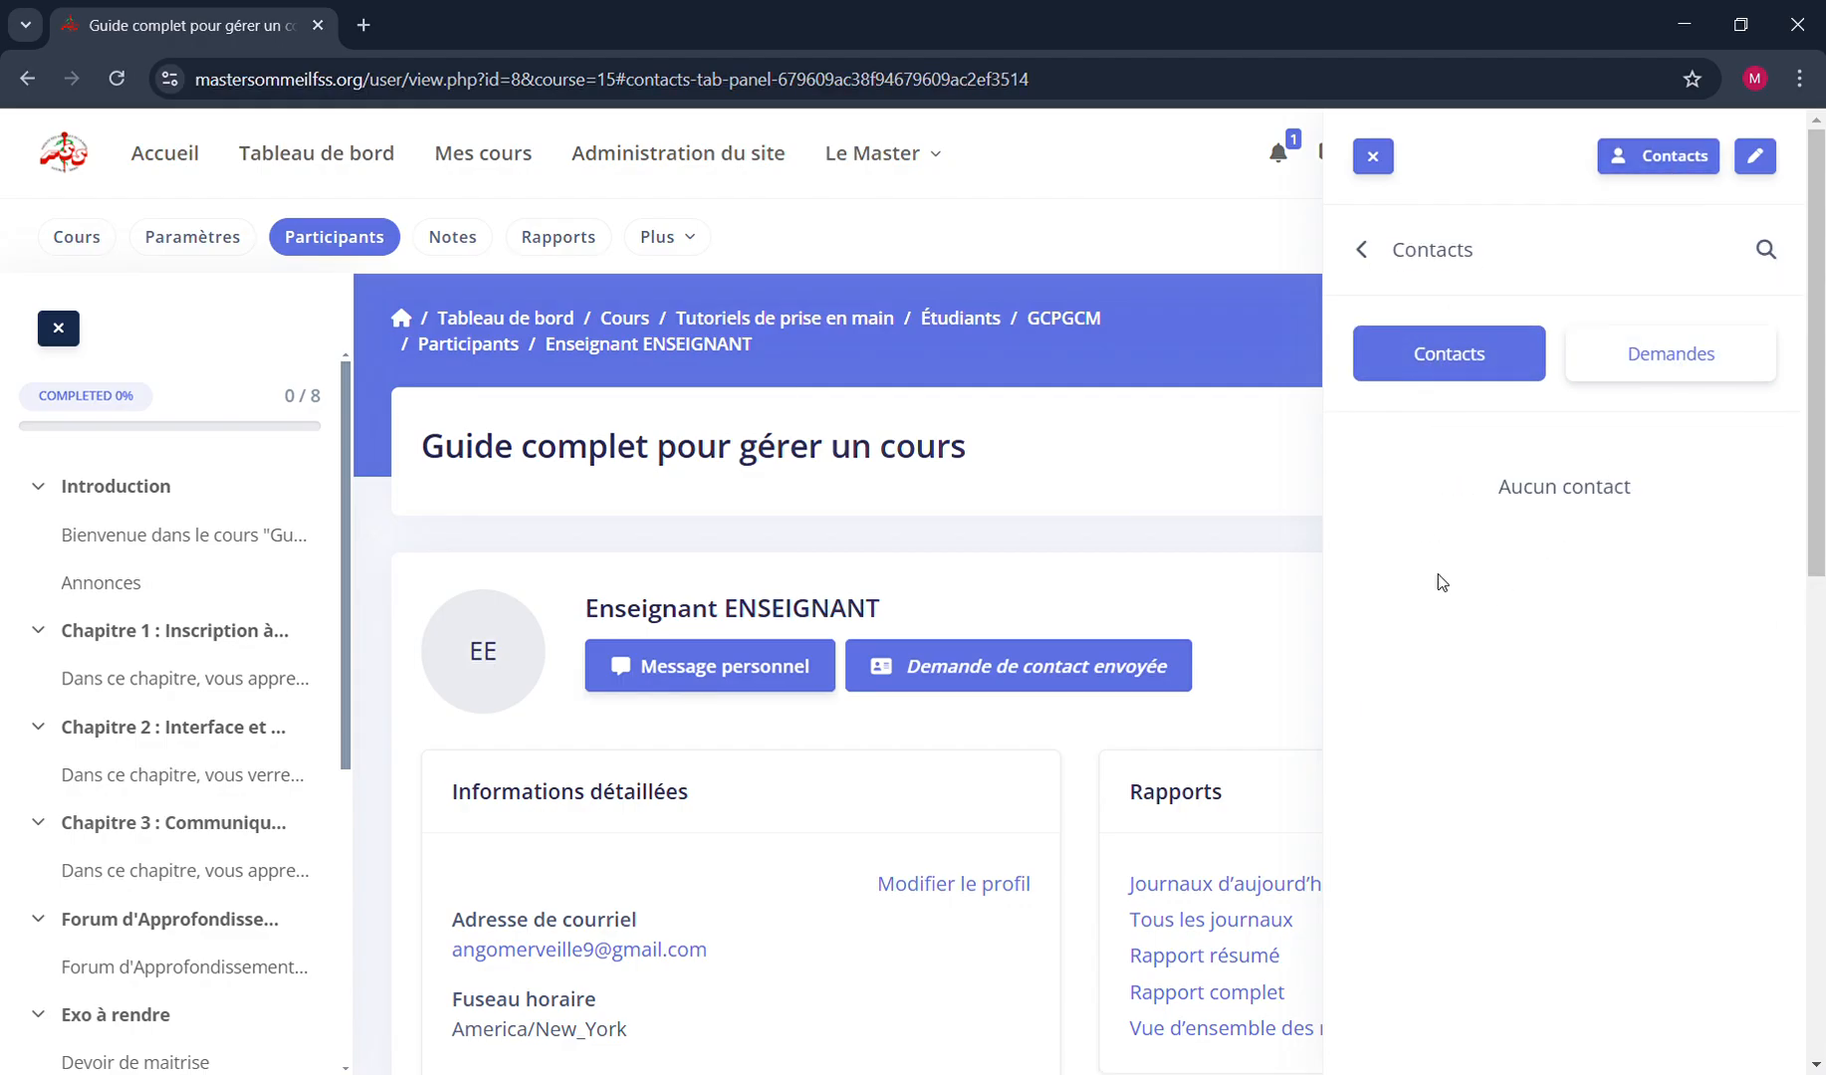
{"action": "left_click", "coordinate": [1360, 250]}
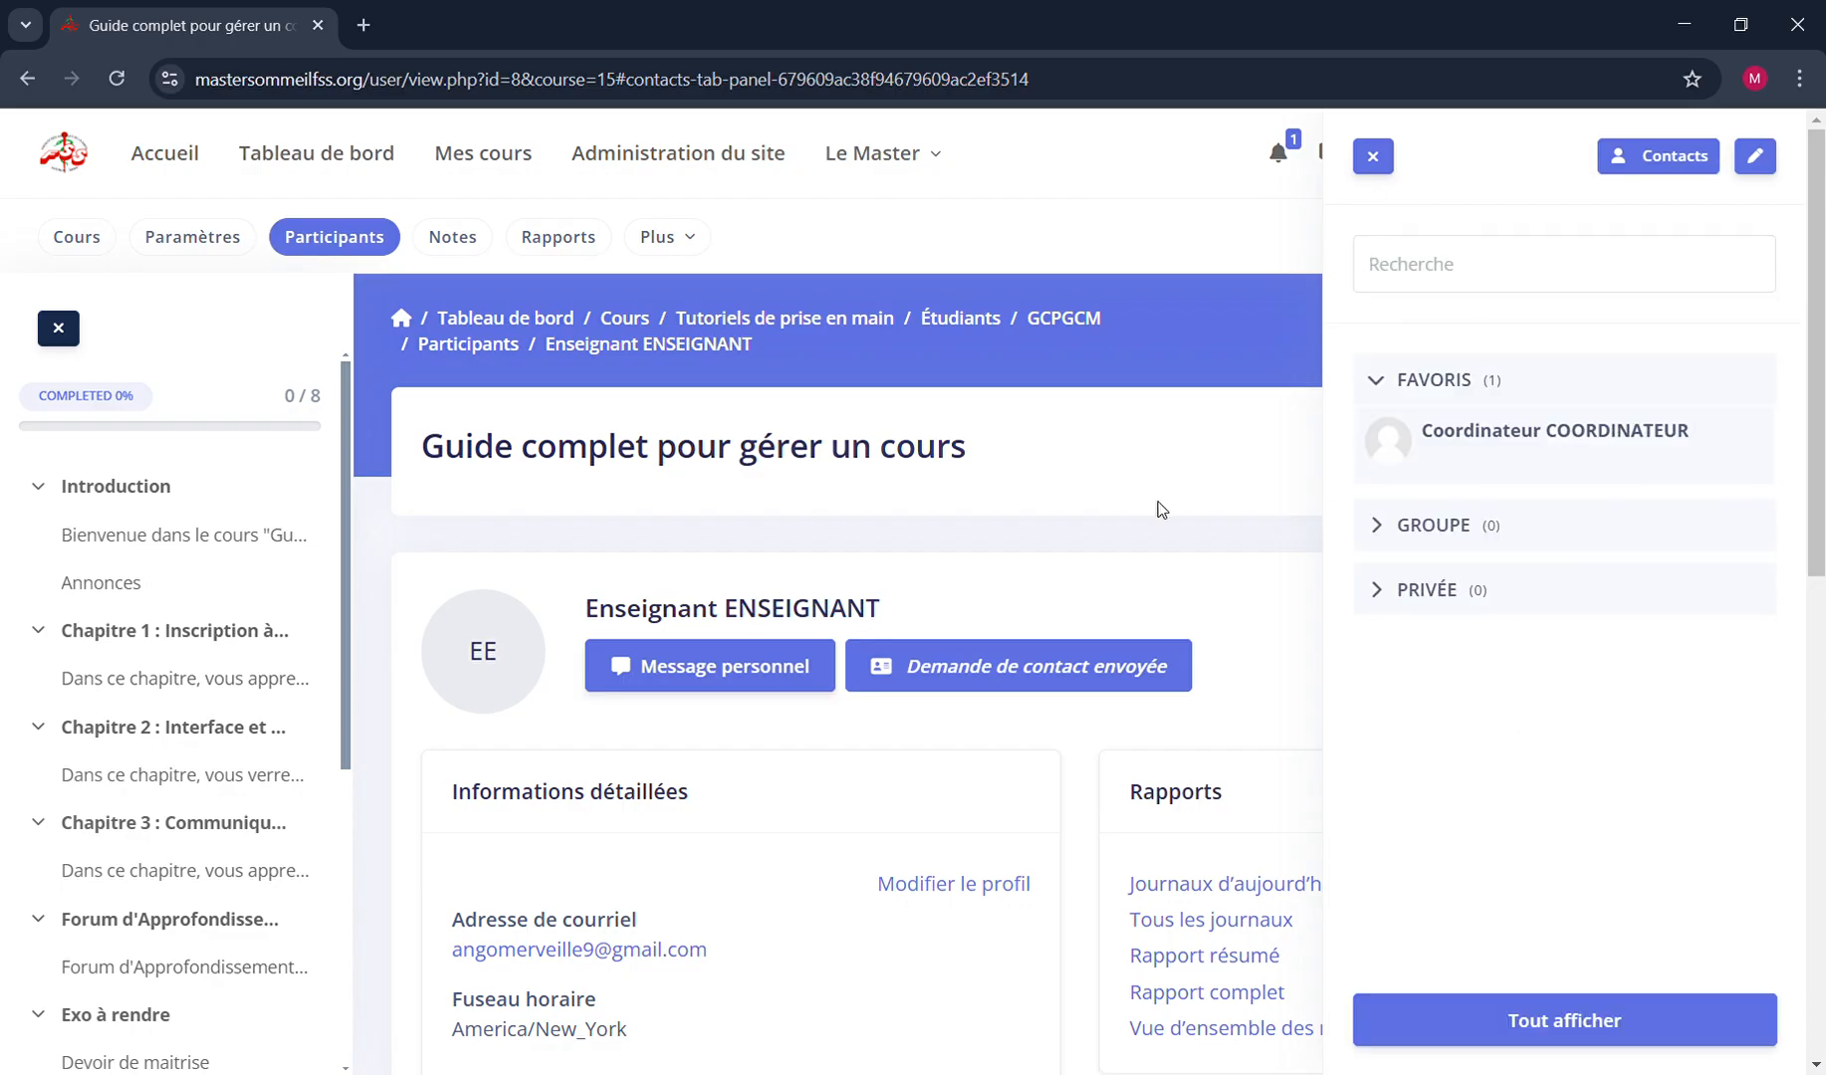
{"action": "left_click", "coordinate": [1372, 156]}
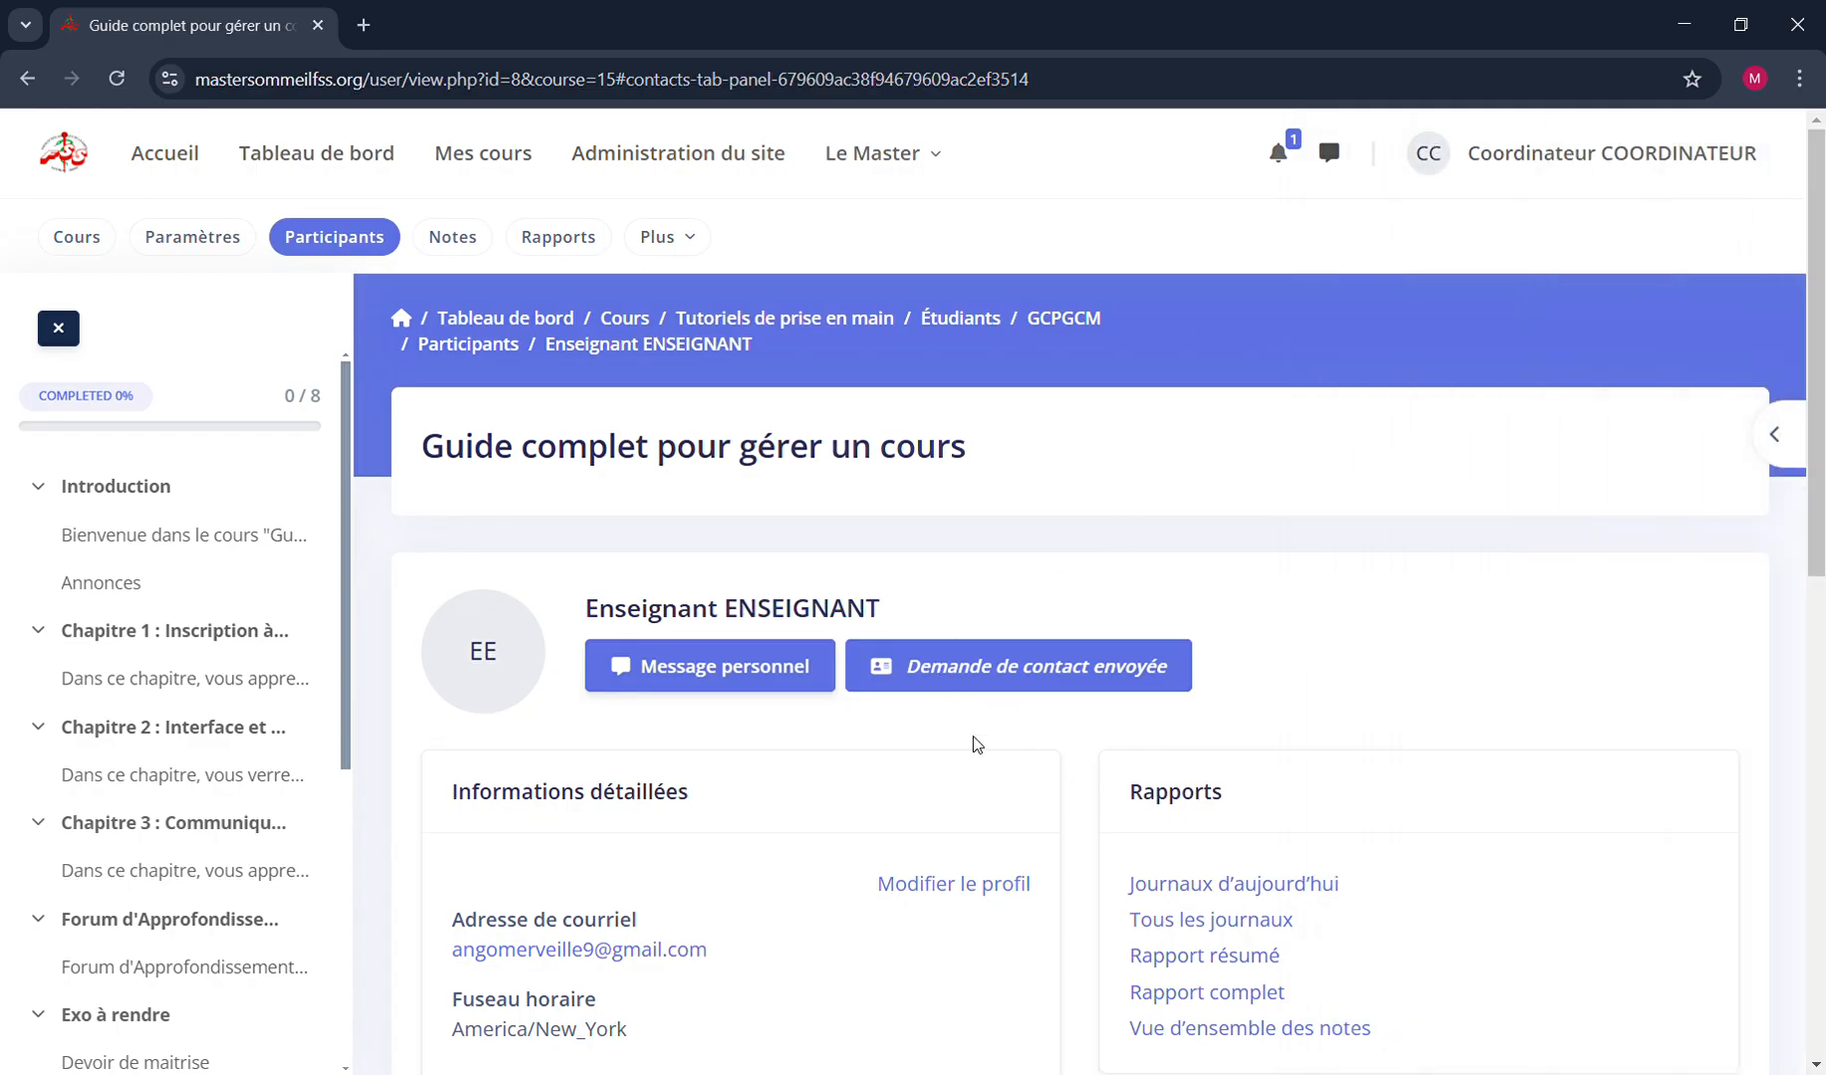
Open a personal conversation with the teacher from the profile and look through the conversation's options
{"action": "left_click", "coordinate": [713, 678]}
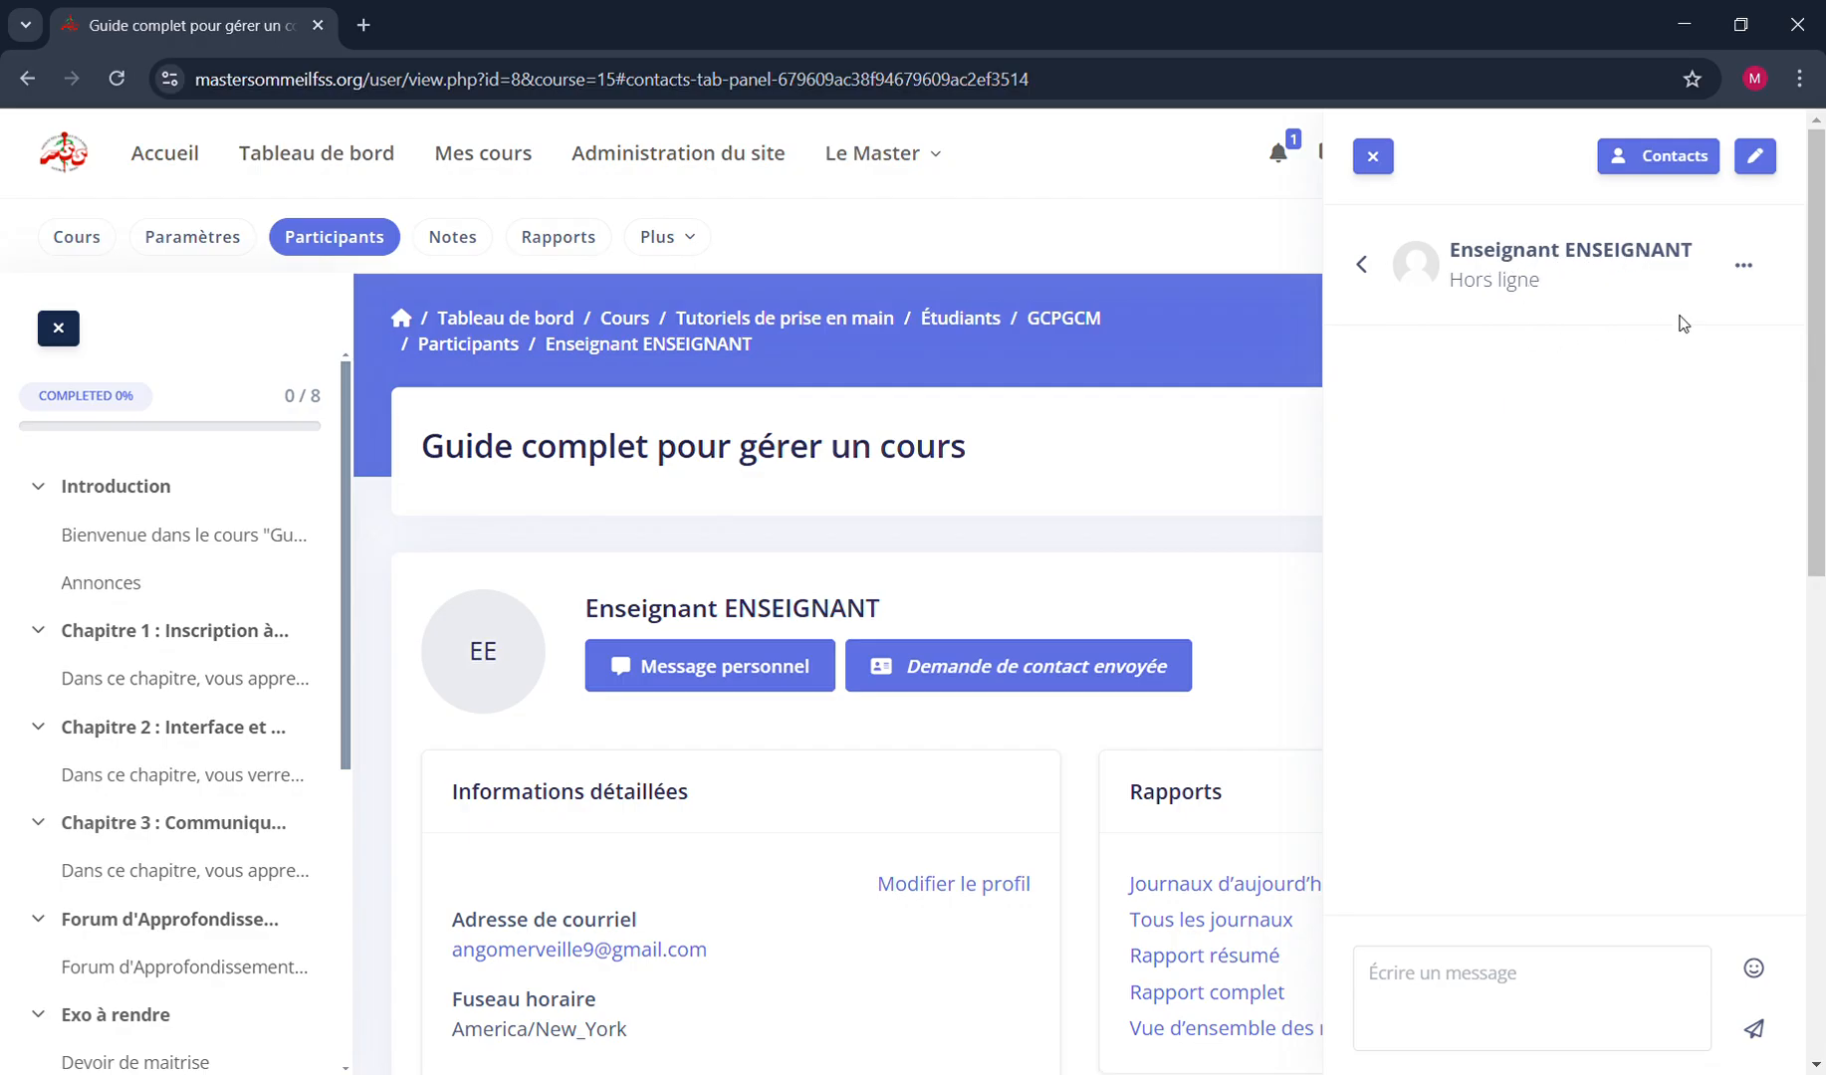
{"action": "left_click", "coordinate": [1750, 282]}
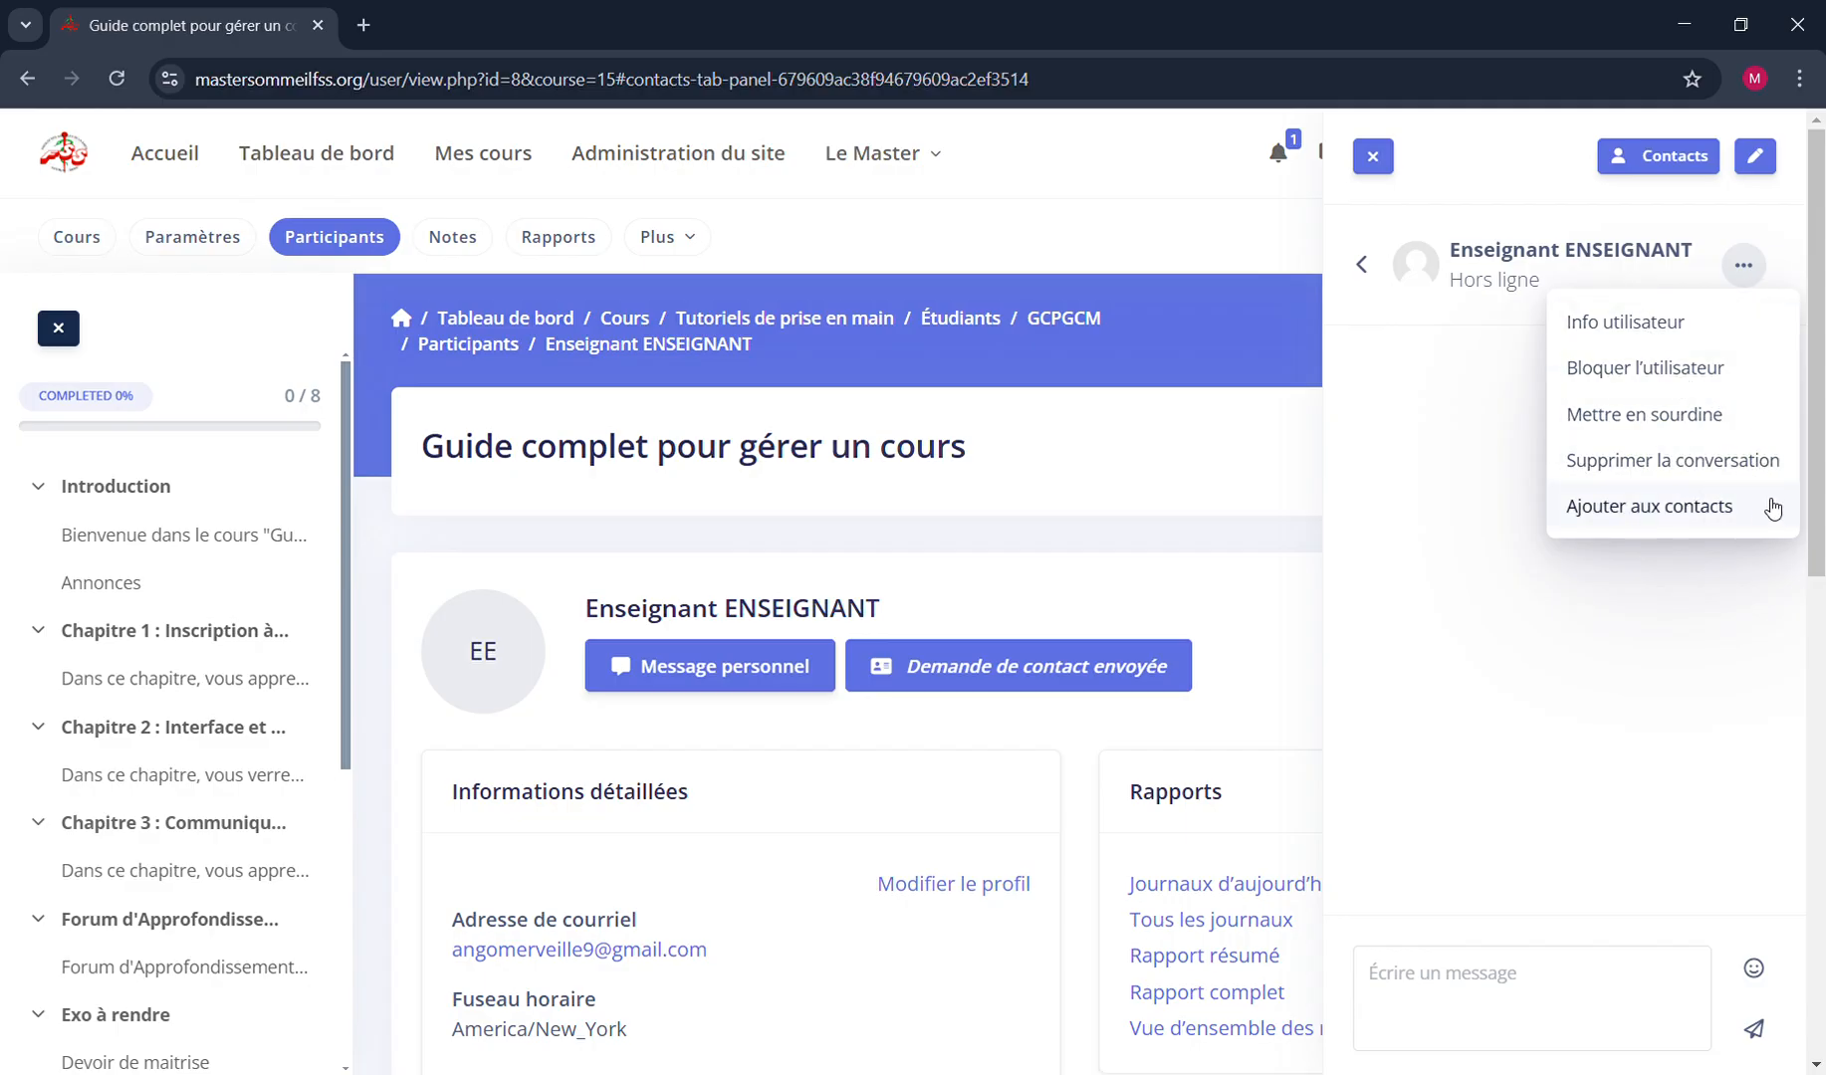
{"action": "left_click", "coordinate": [1534, 640]}
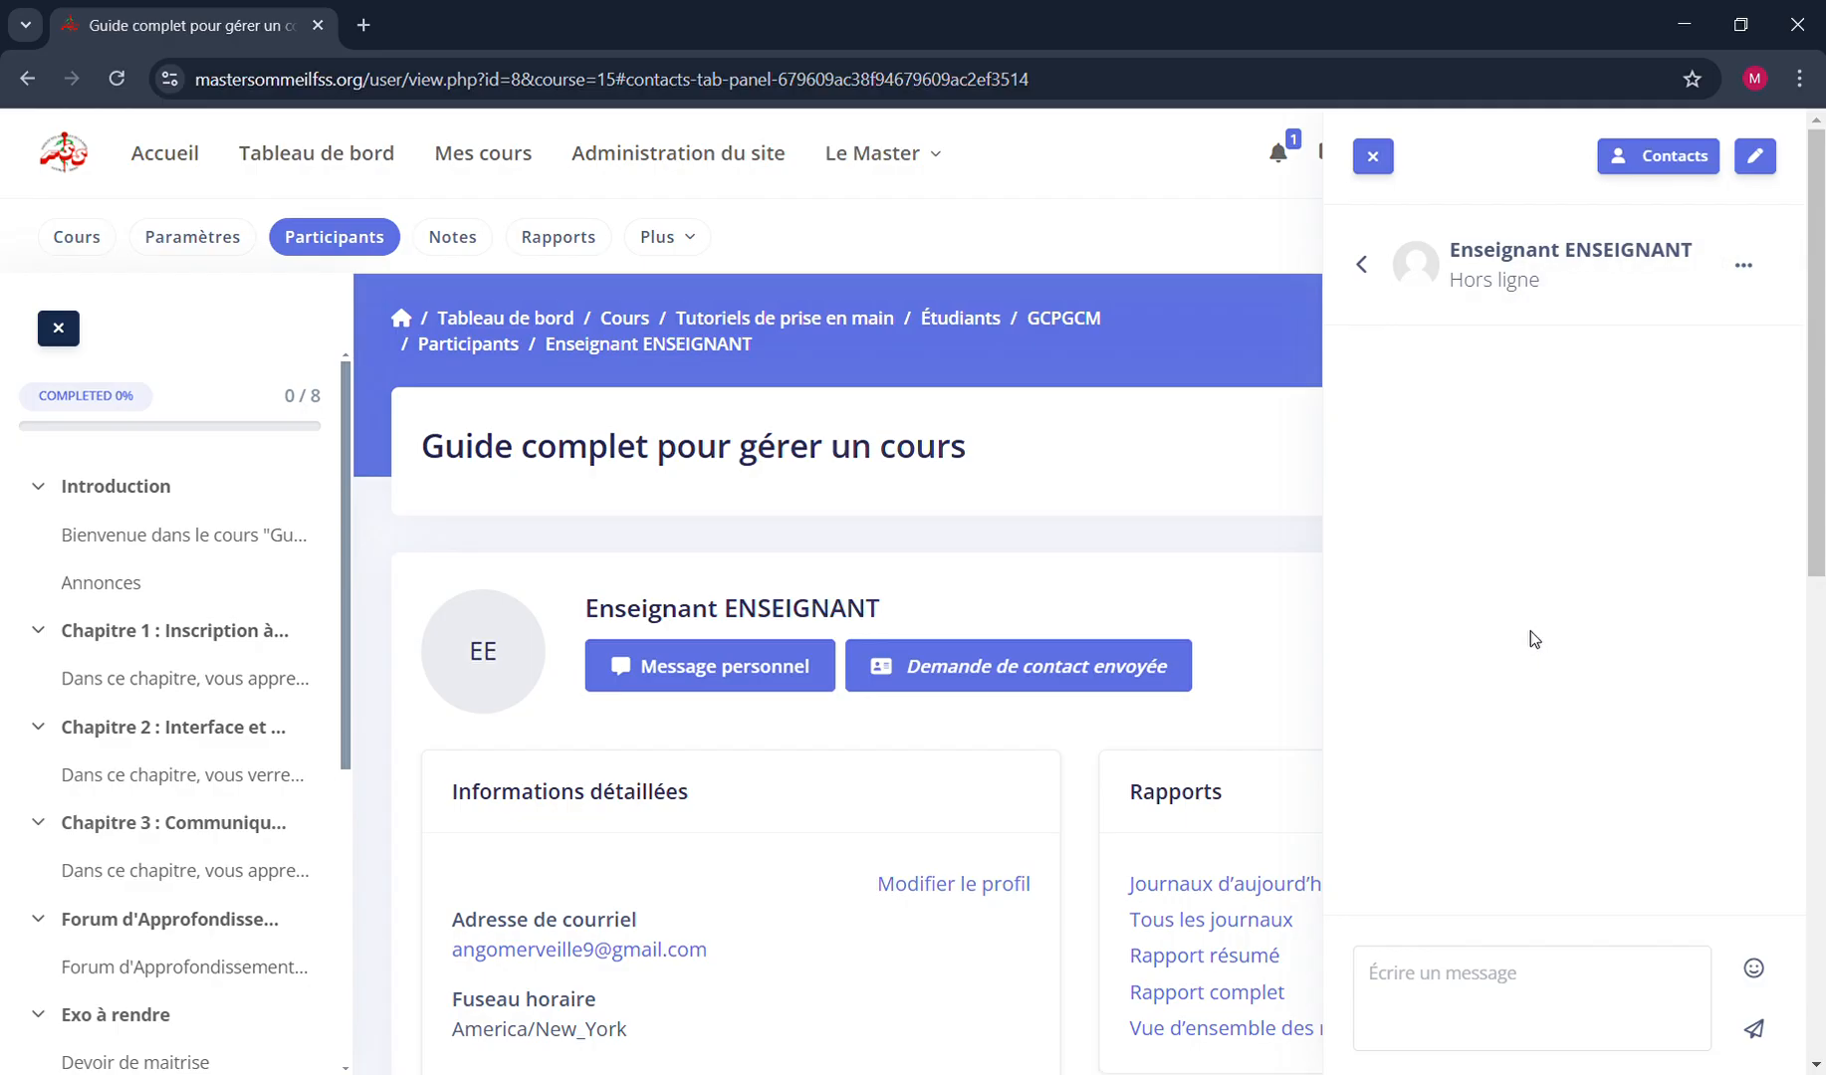
Send the teacher the message "Bonsoir" followed by a slightly smiling emoji, and close the messaging area
{"action": "left_click", "coordinate": [1500, 987]}
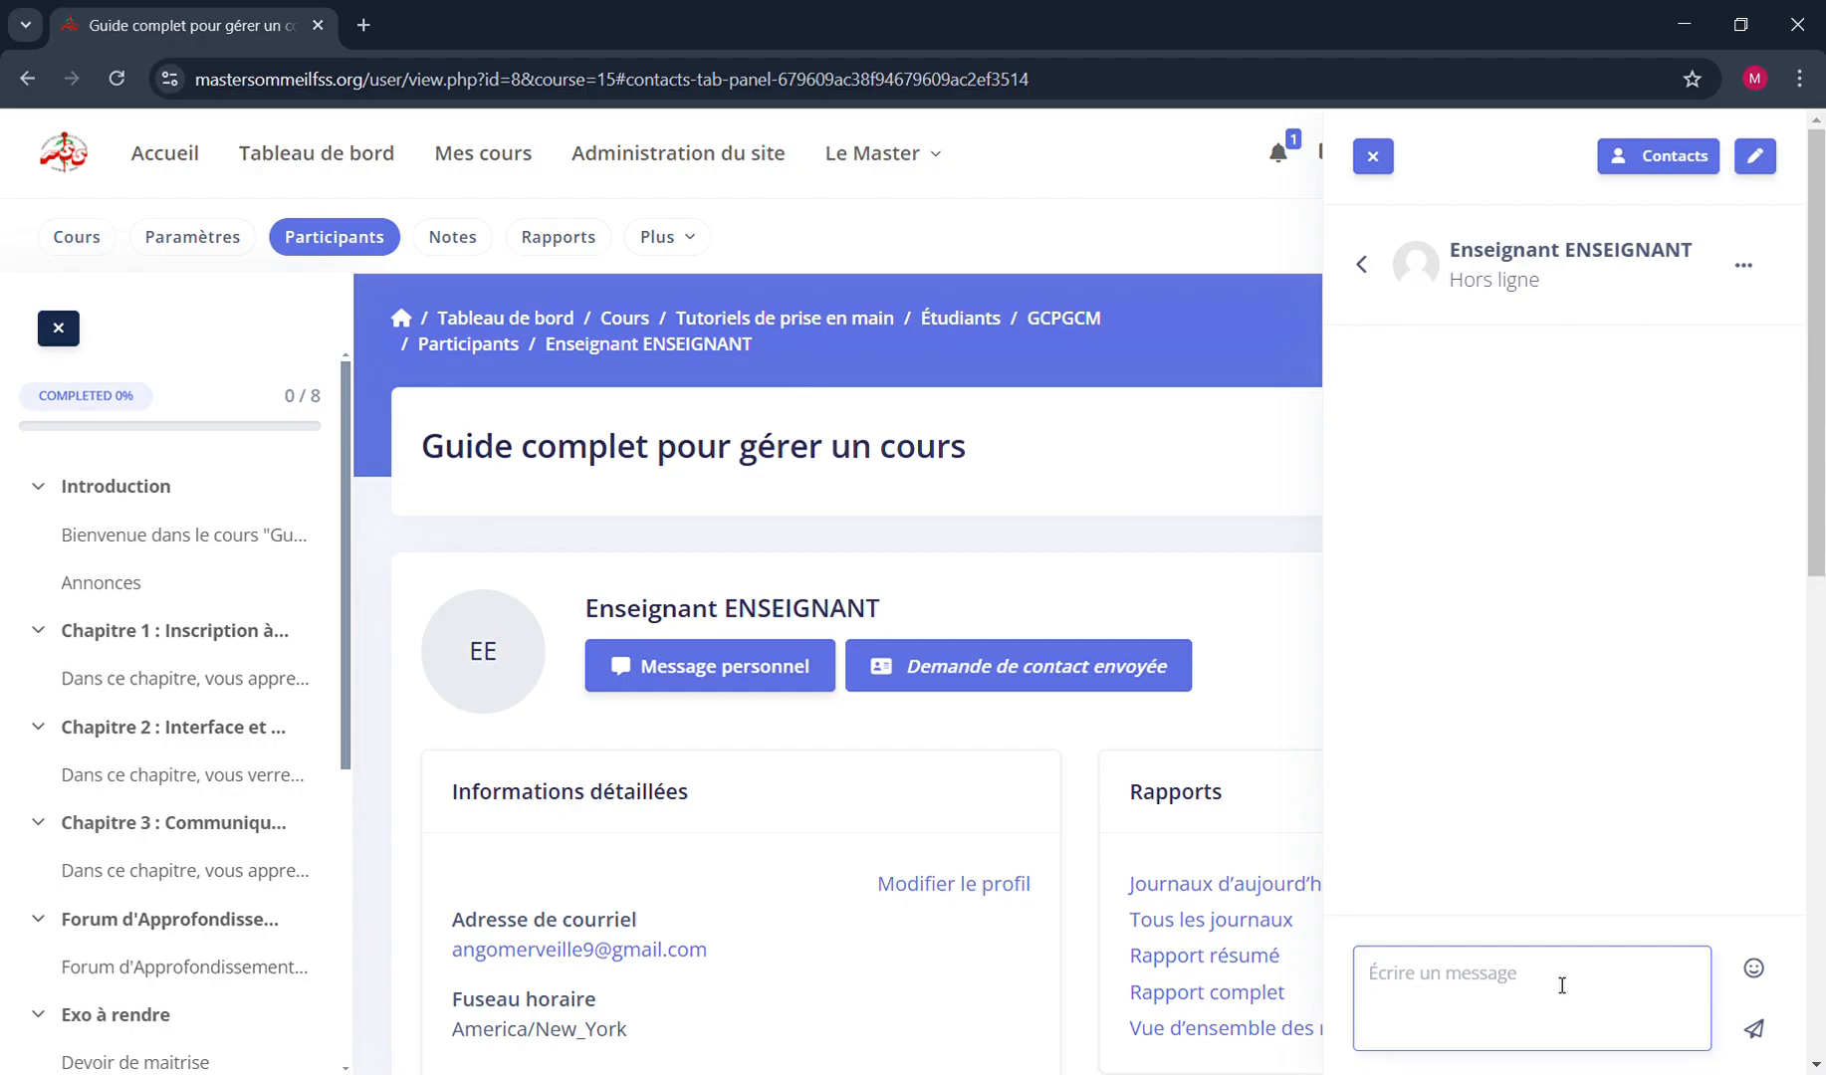
{"action": "type", "text": "Bonsoir"}
{"action": "left_click", "coordinate": [1761, 976]}
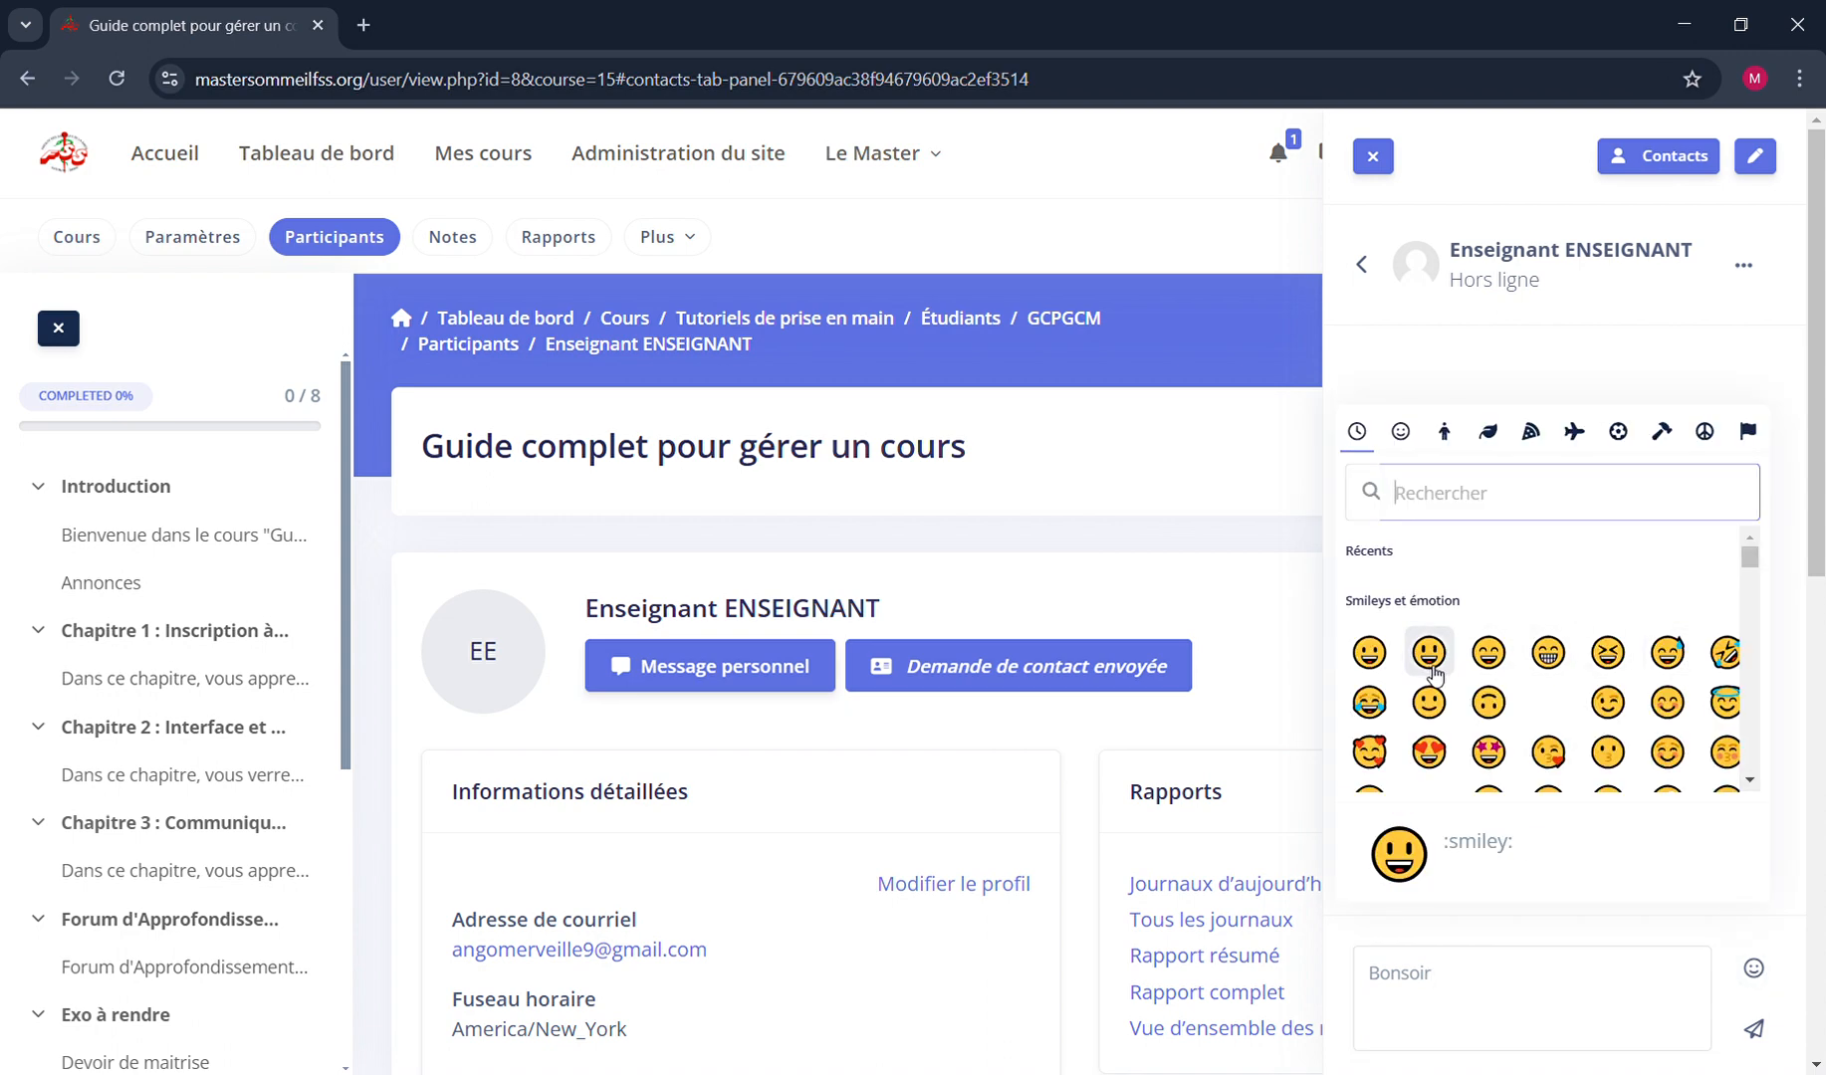
{"action": "left_click", "coordinate": [1431, 701]}
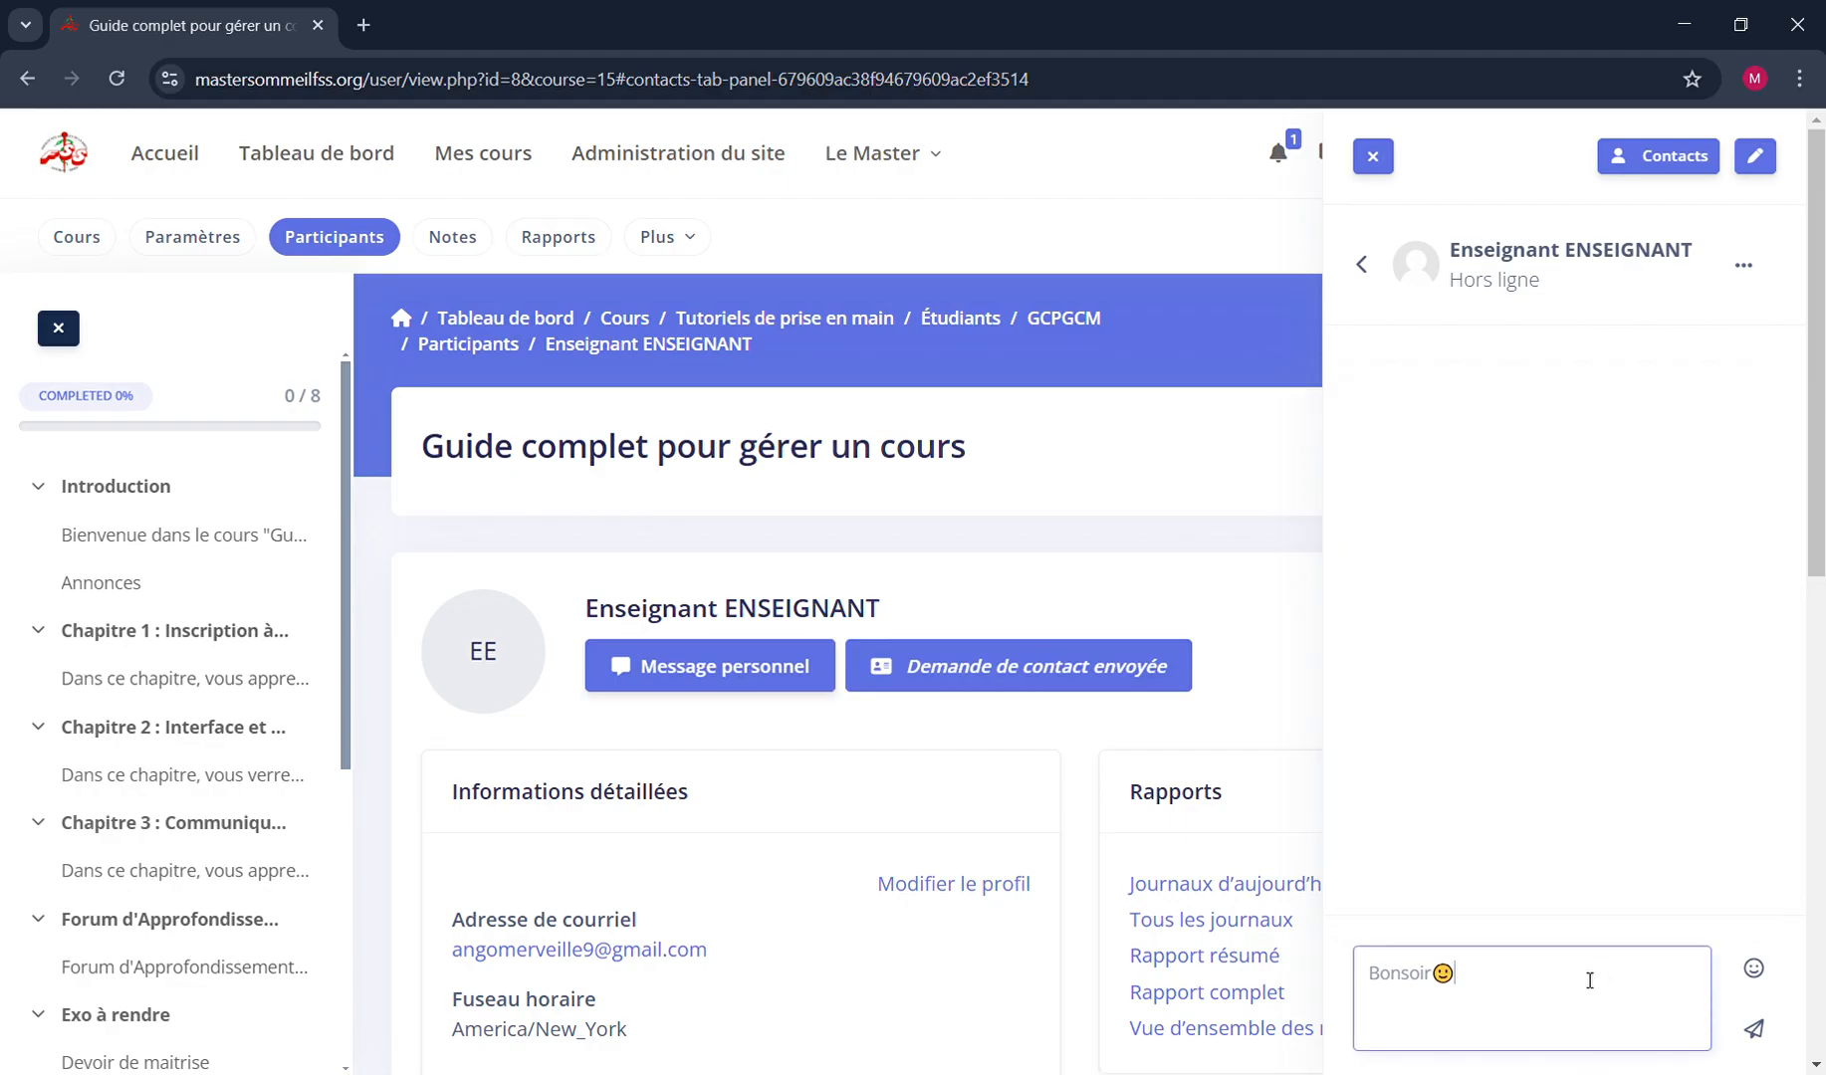
{"action": "left_click", "coordinate": [1755, 1036]}
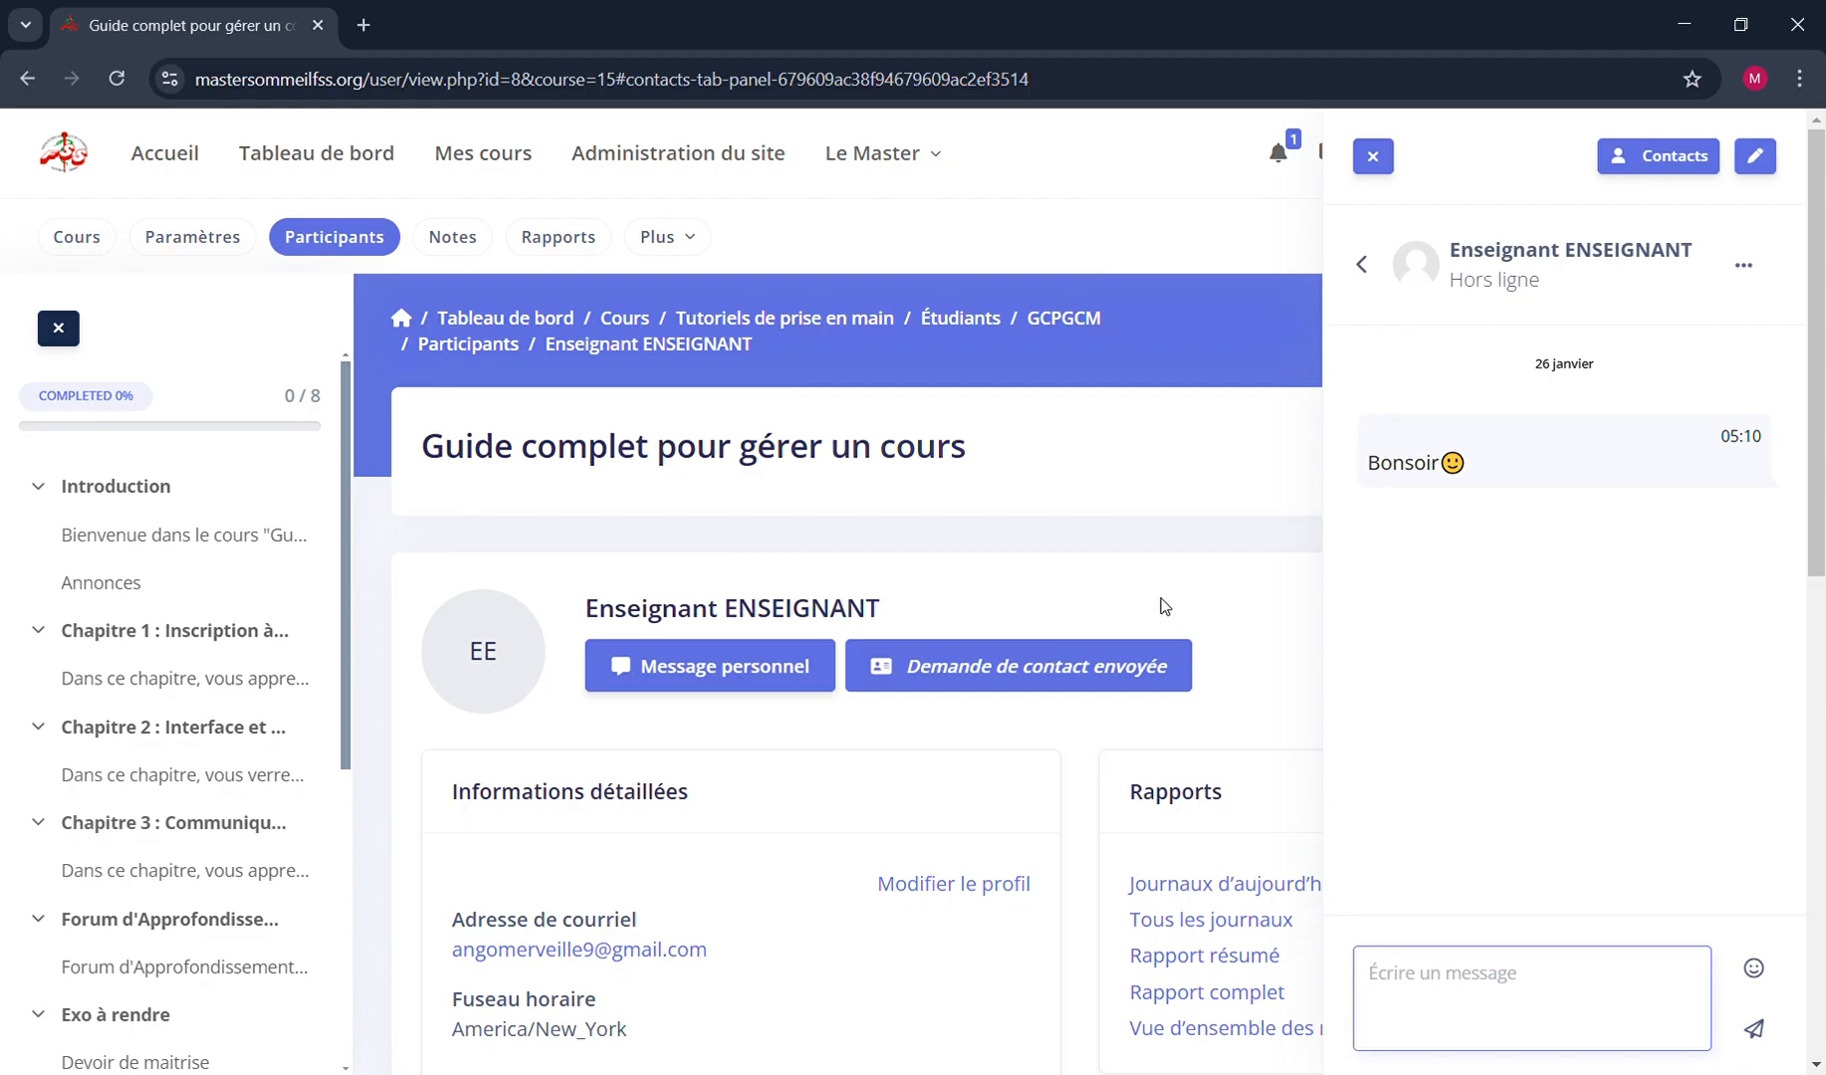
{"action": "left_click", "coordinate": [1364, 271]}
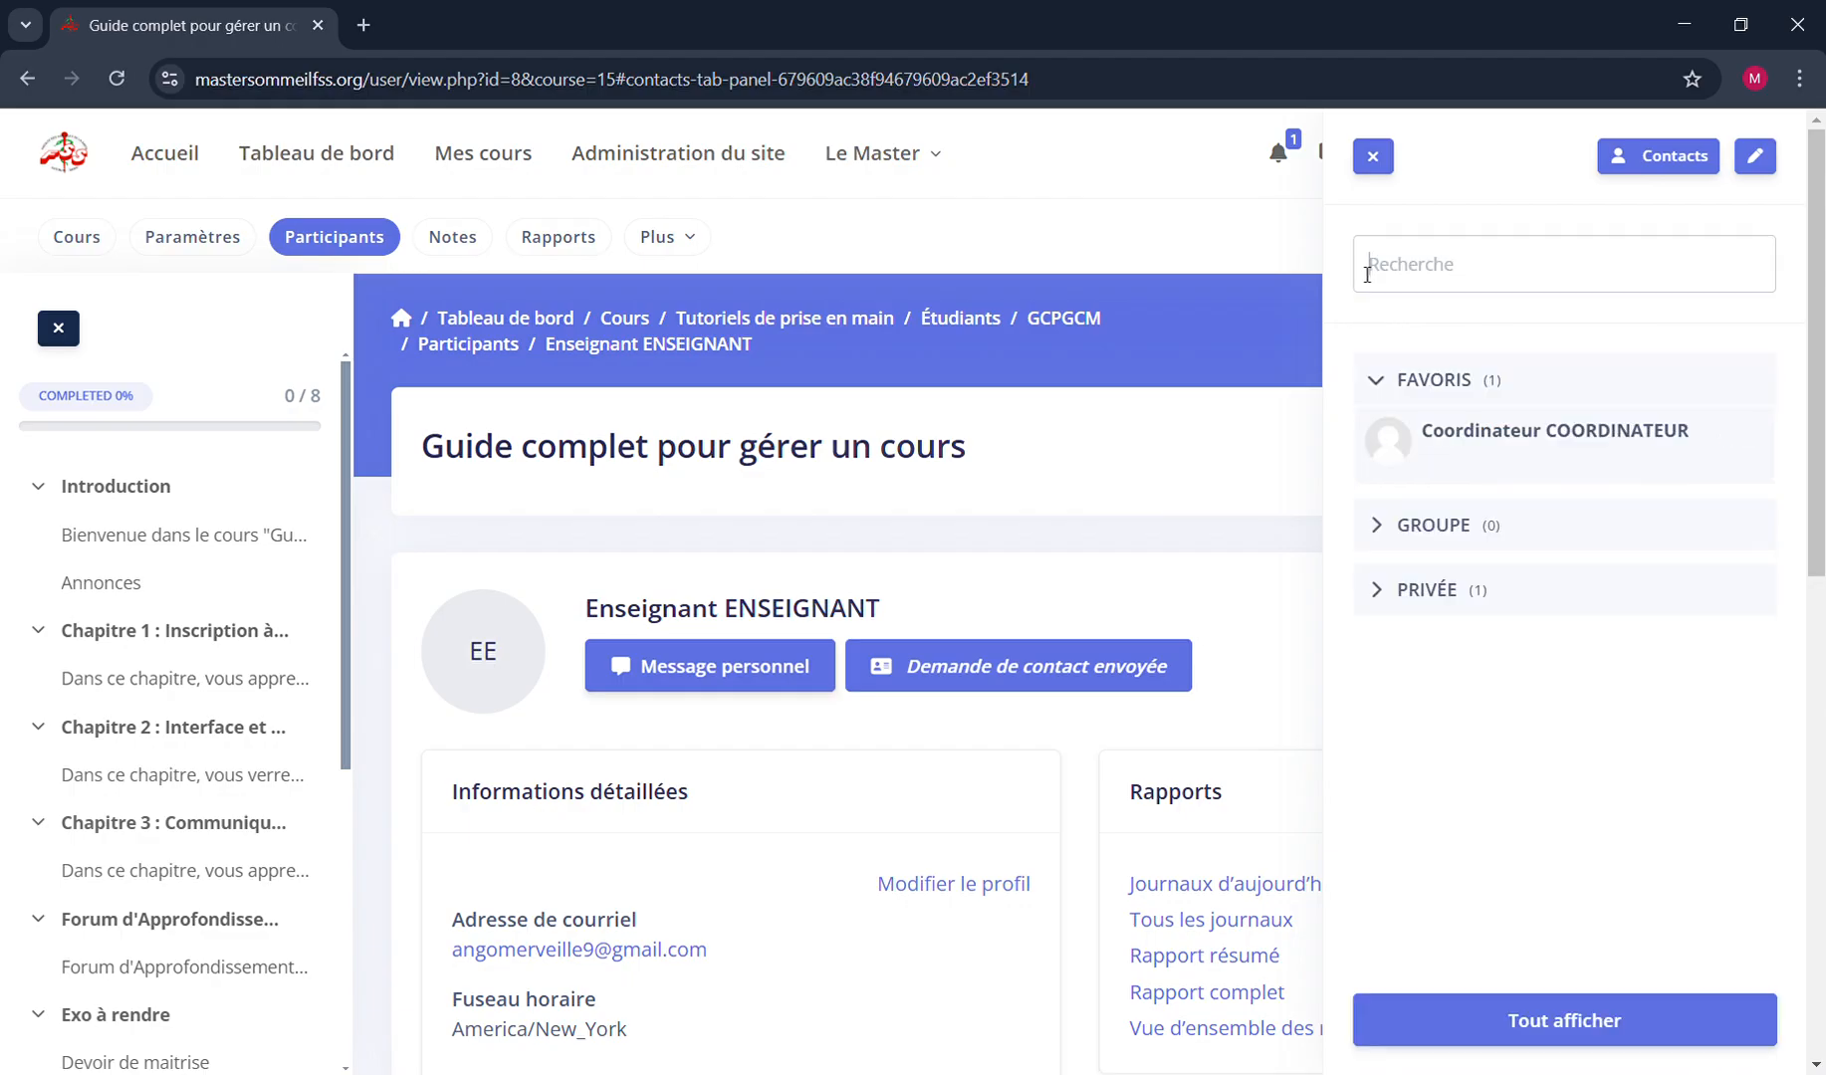
{"action": "left_click", "coordinate": [1380, 163]}
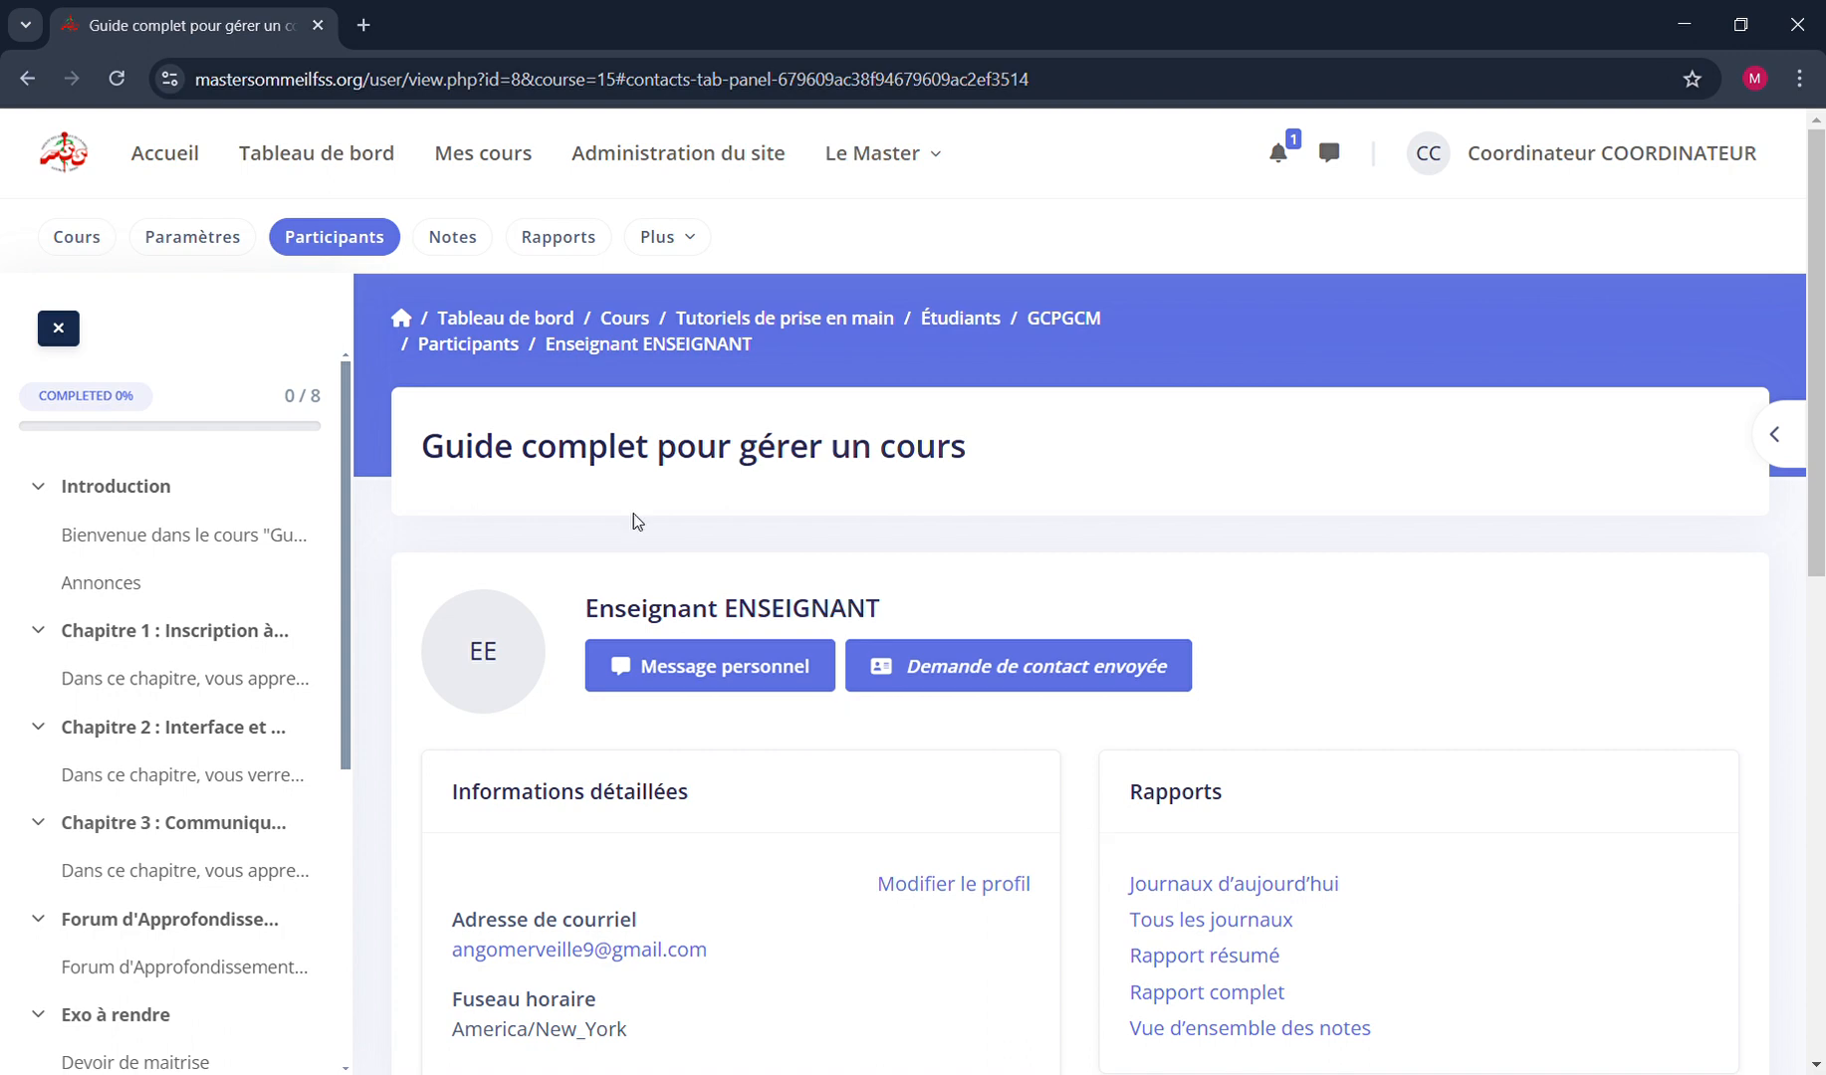
Return to the course's participants list and switch from Utilisateurs inscrits to the Groupes page
{"action": "left_click", "coordinate": [352, 249]}
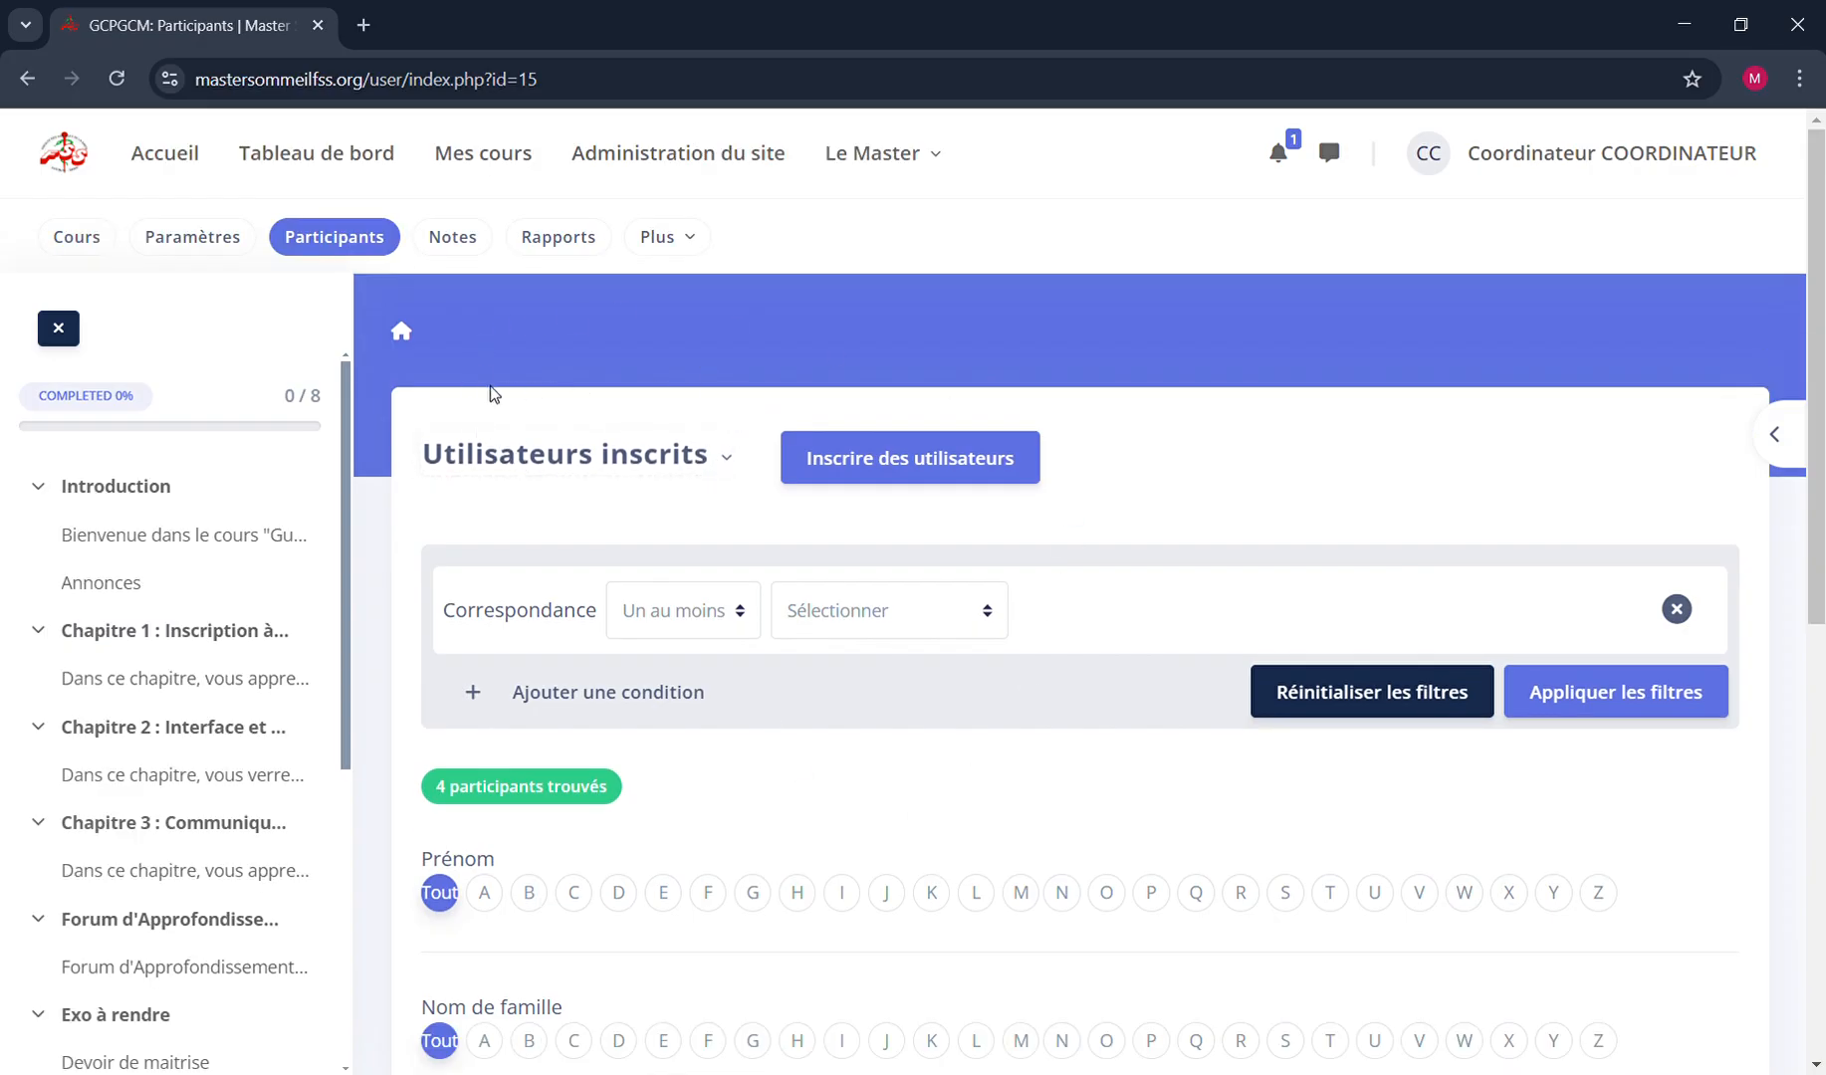
{"action": "left_click", "coordinate": [696, 460]}
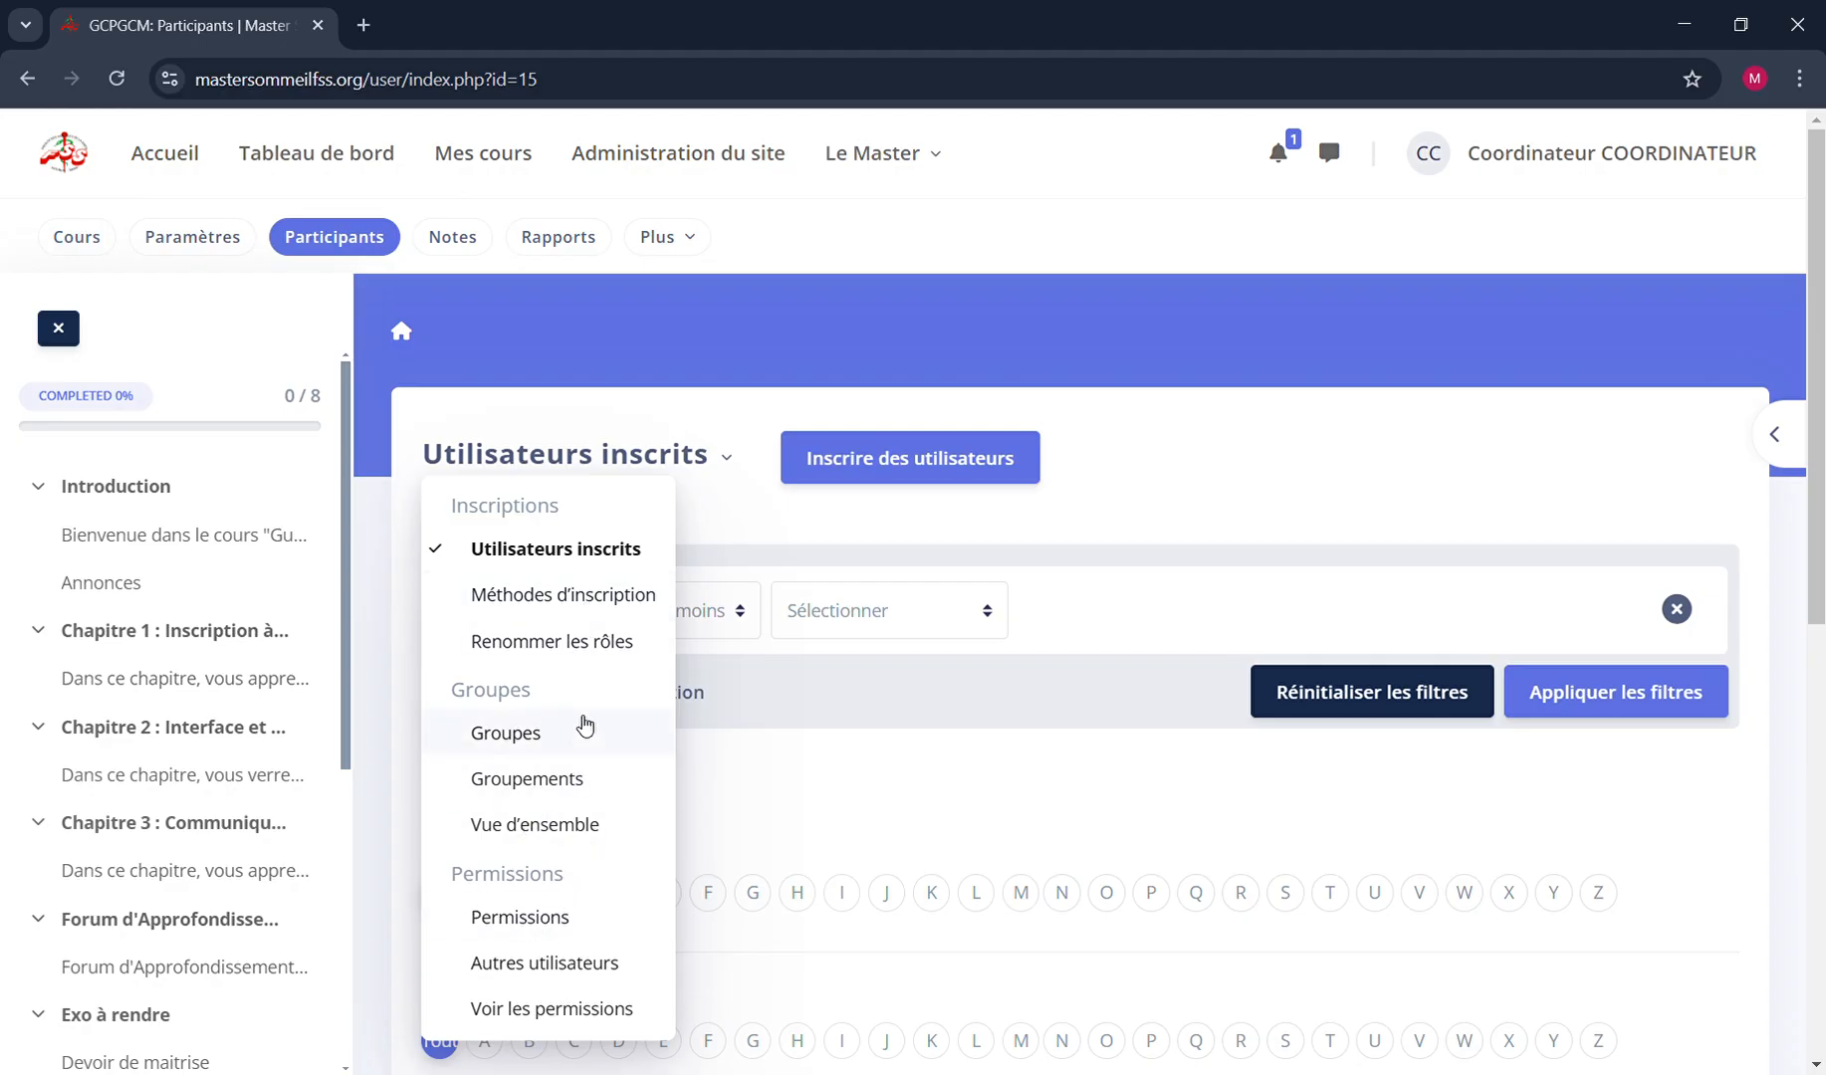
{"action": "left_click", "coordinate": [538, 557]}
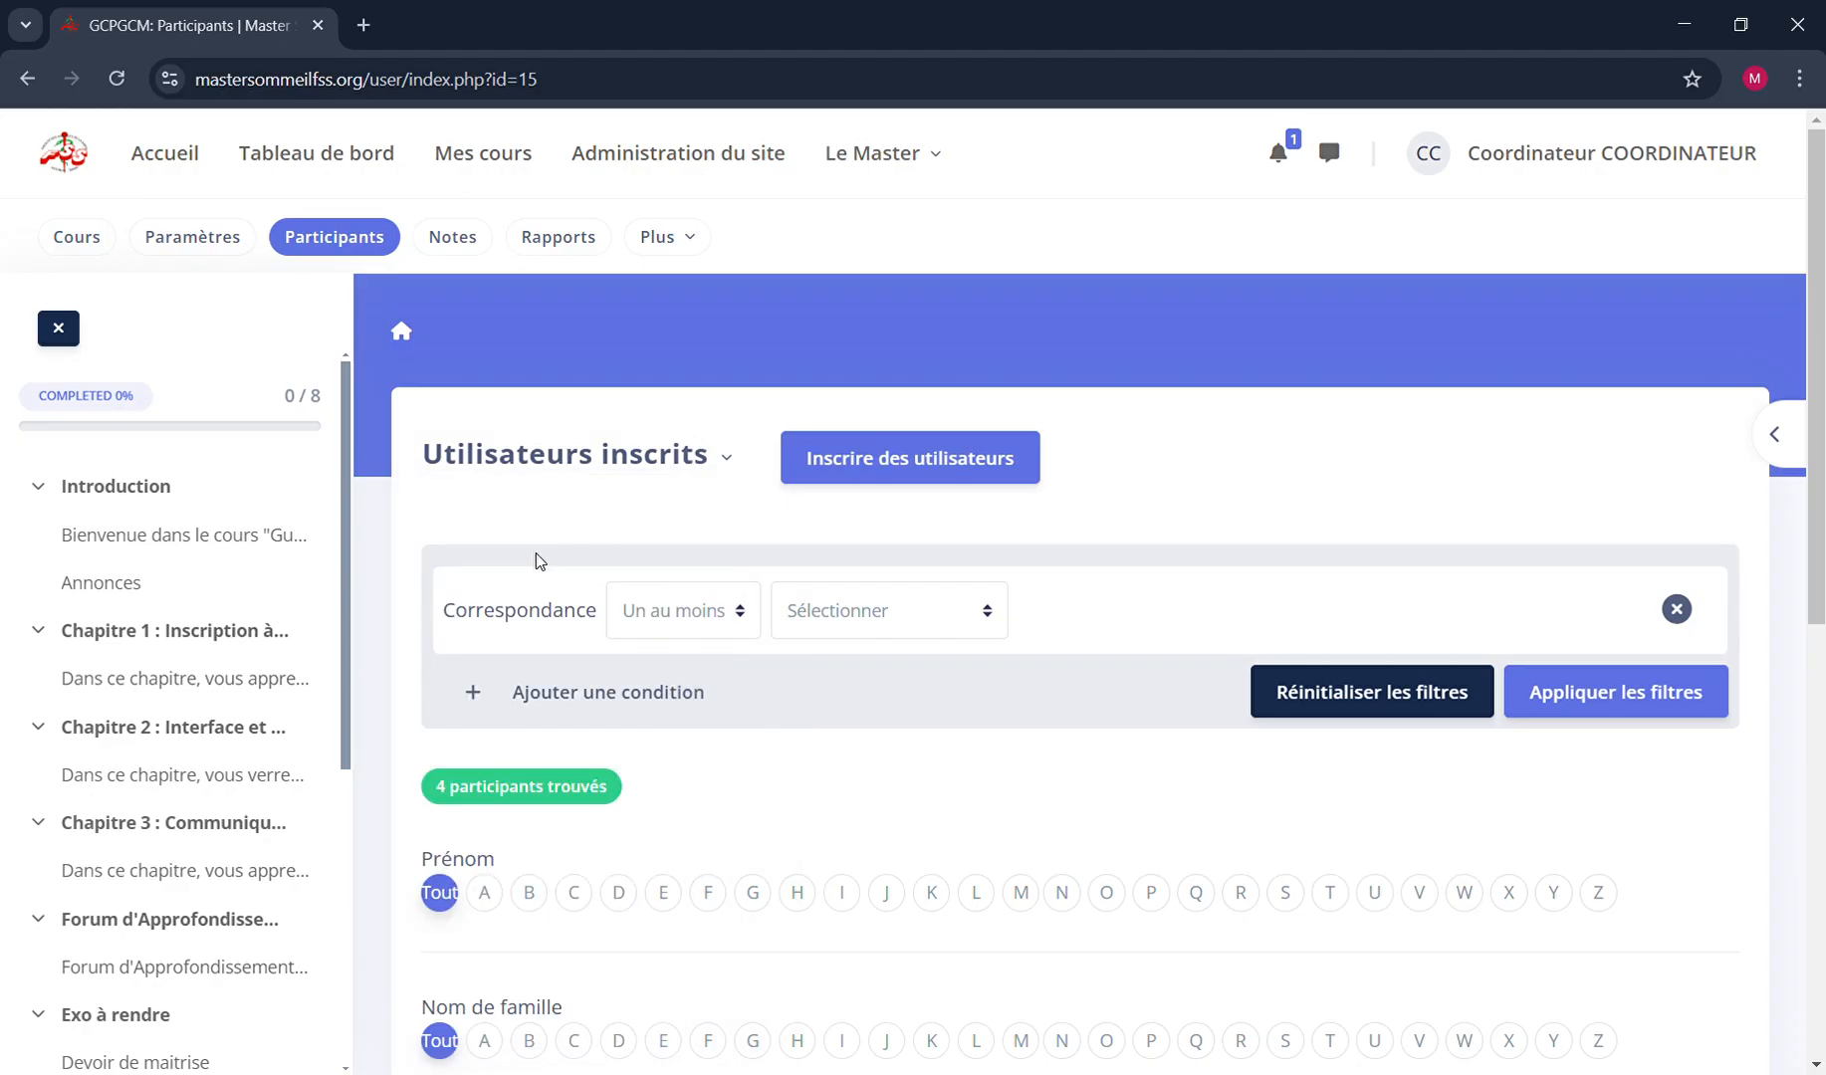
{"action": "left_click", "coordinate": [590, 456]}
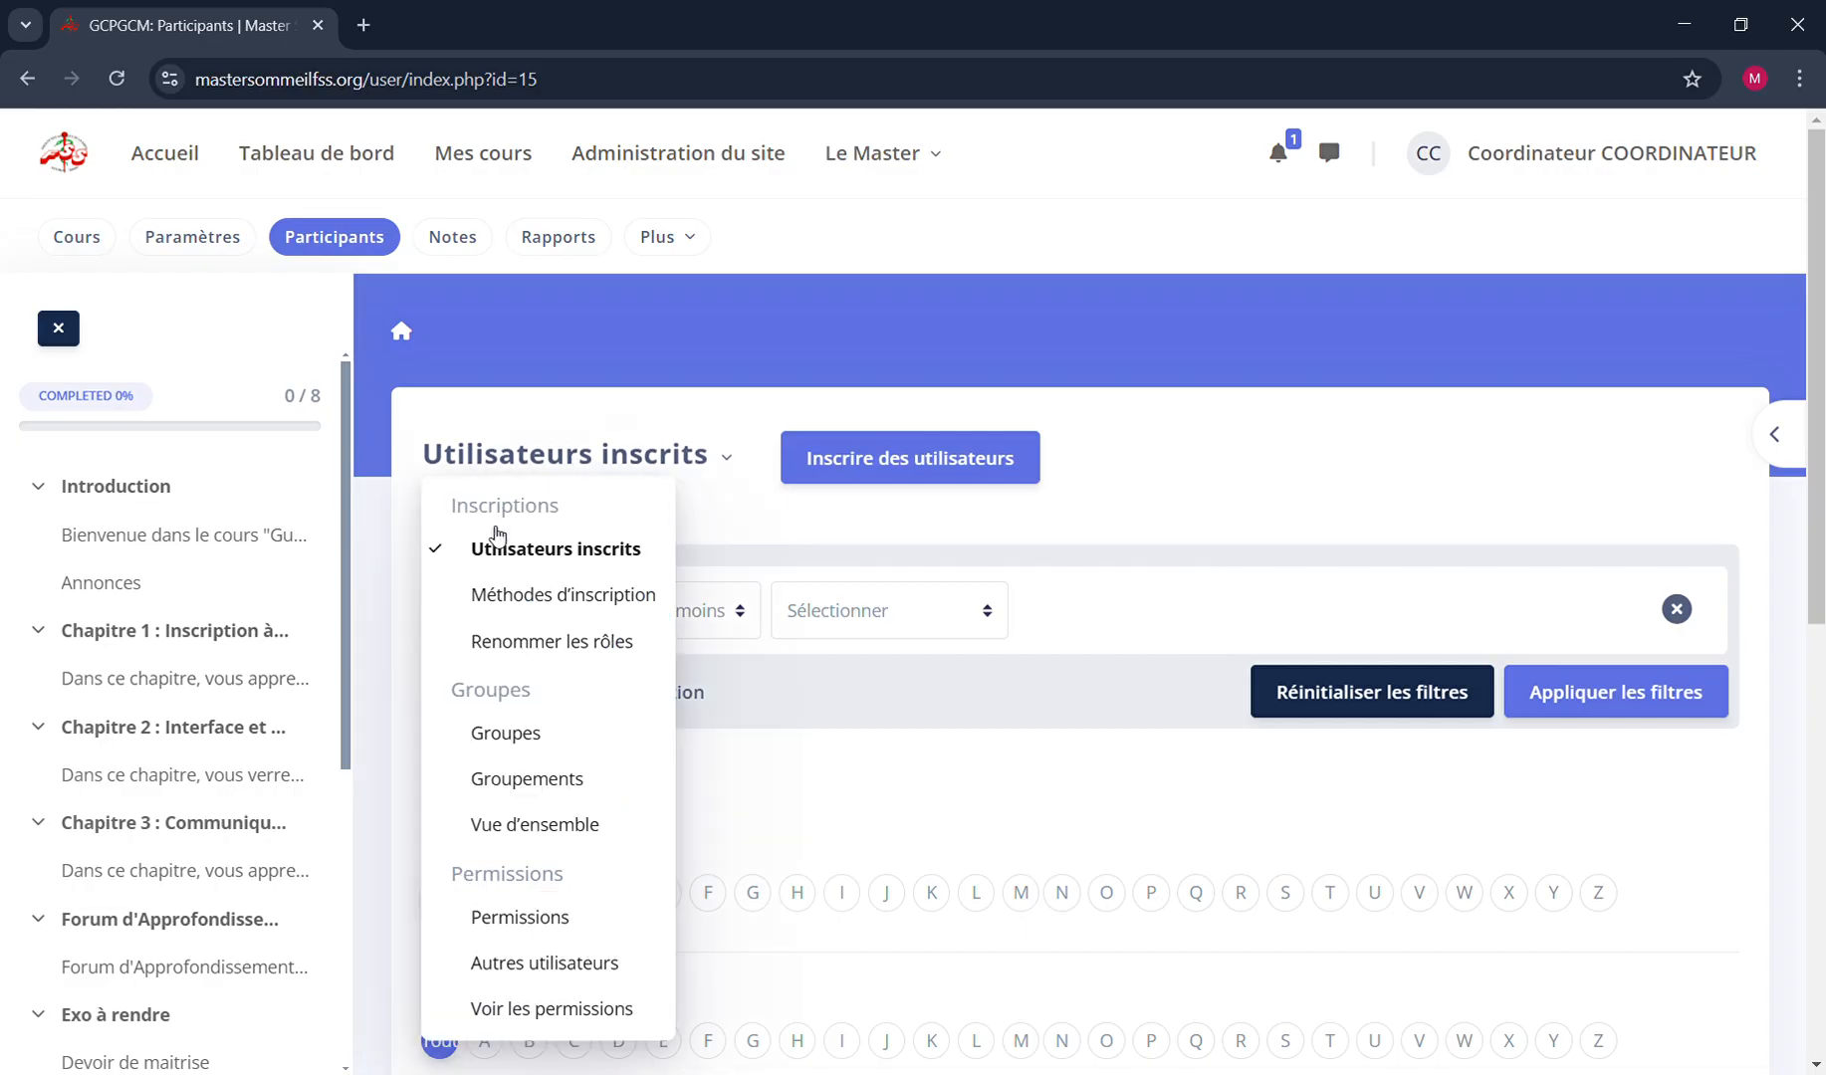
{"action": "left_click", "coordinate": [518, 737]}
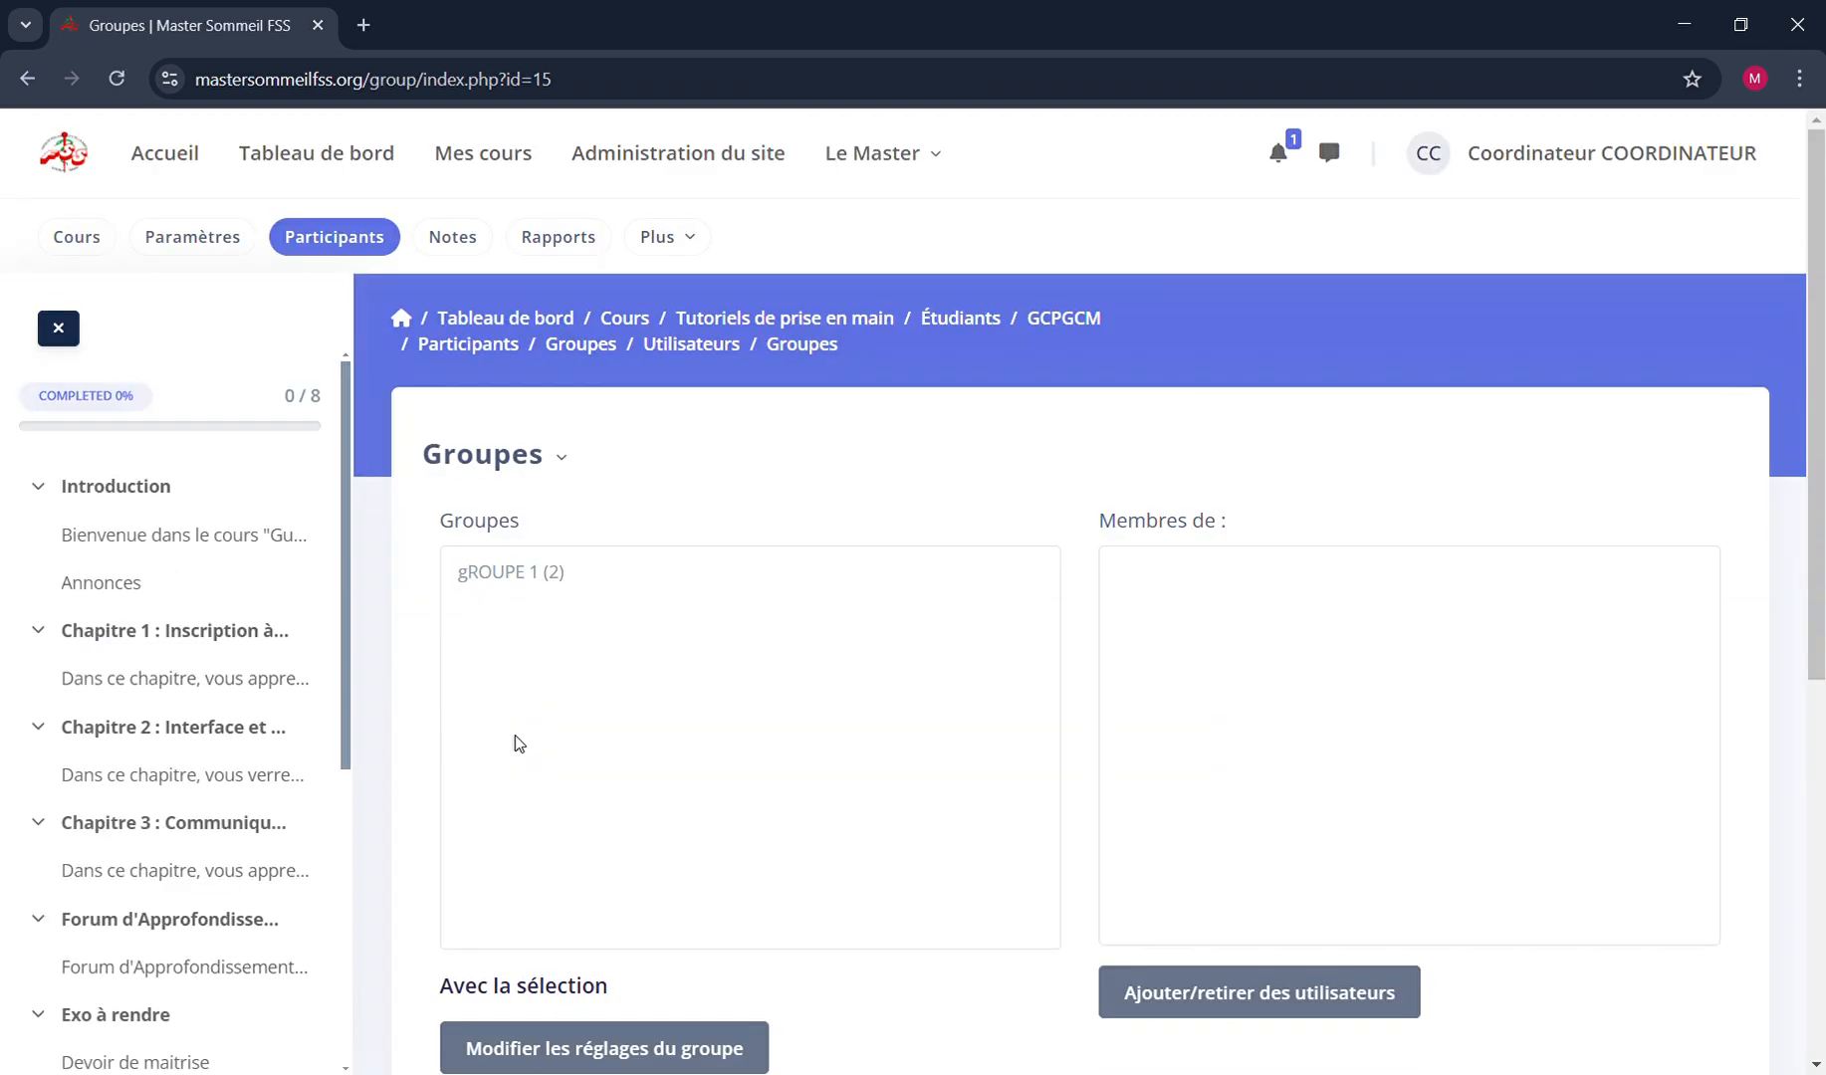
View the members of gROUPE 1 and look over the group management options
{"action": "scroll", "coordinate": [1081, 781], "scroll_direction": "down", "scroll_amount": 1}
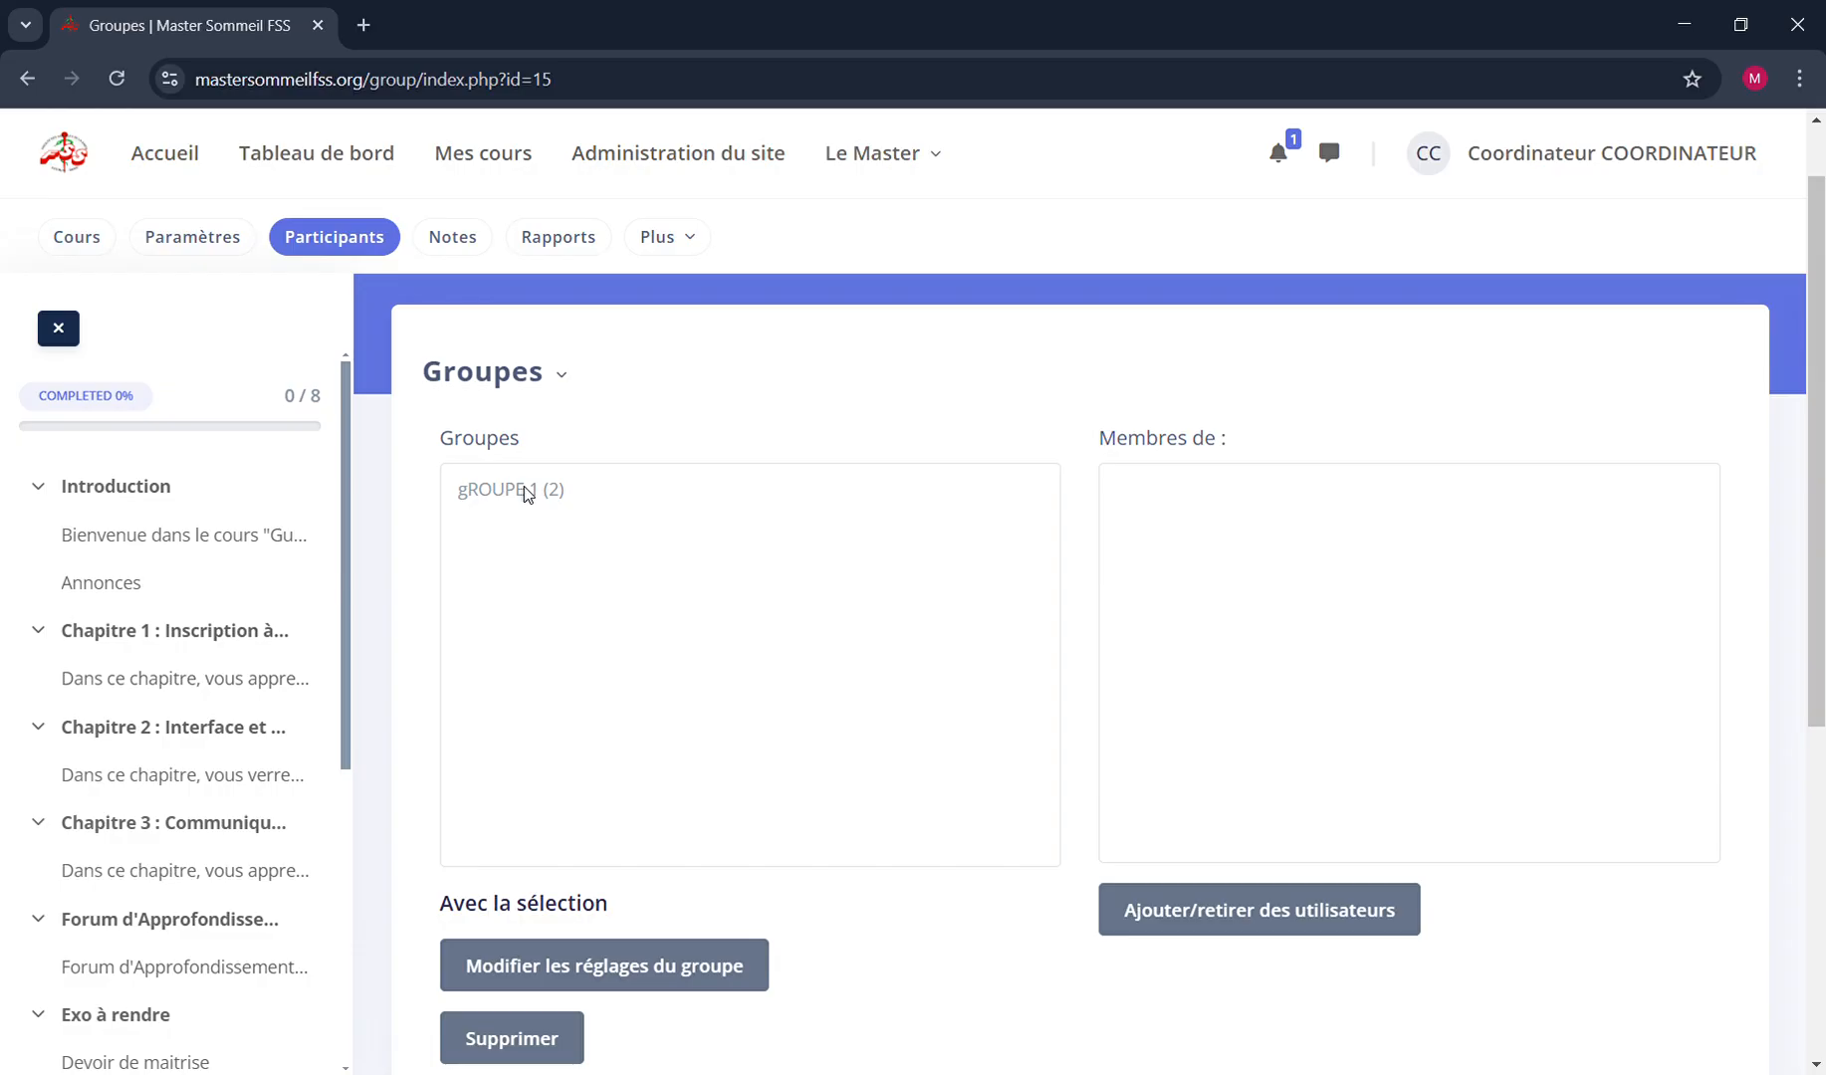
{"action": "left_click", "coordinate": [527, 492]}
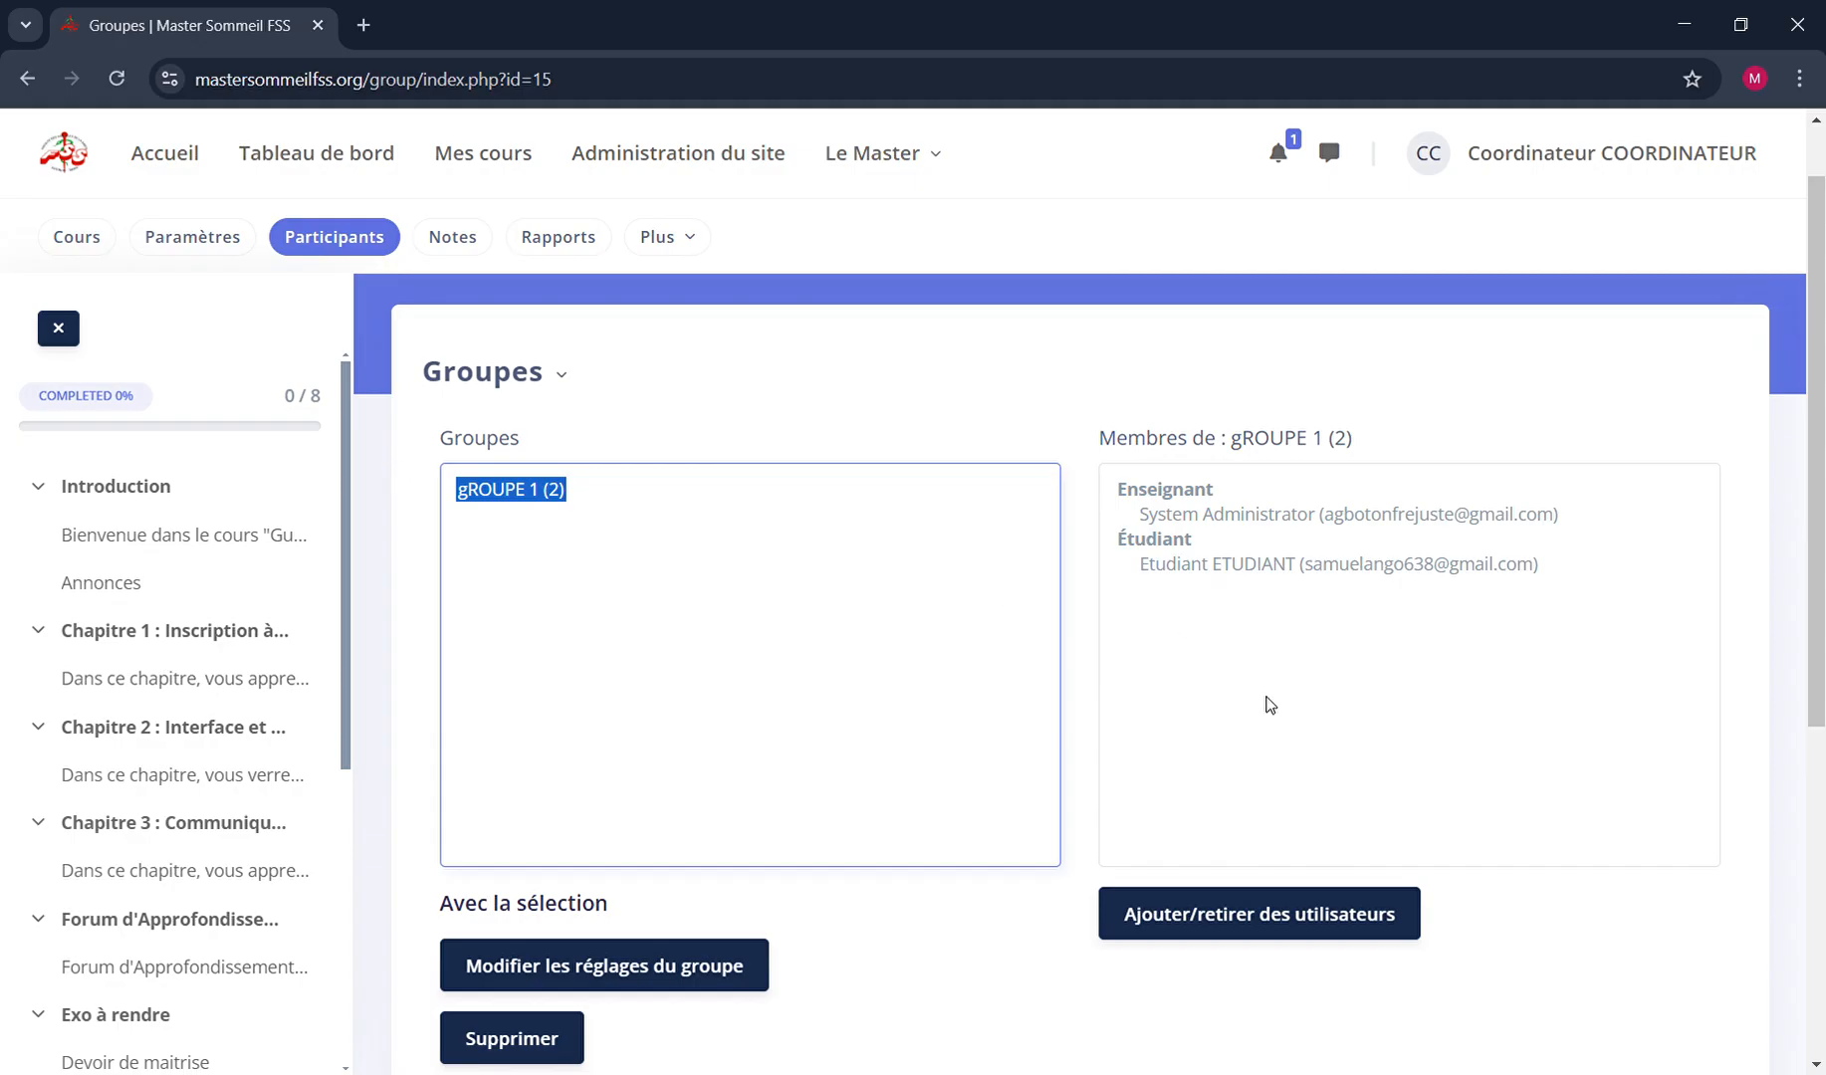
{"action": "left_click", "coordinate": [1068, 858]}
{"action": "scroll", "coordinate": [1068, 858], "scroll_direction": "down", "scroll_amount": 5}
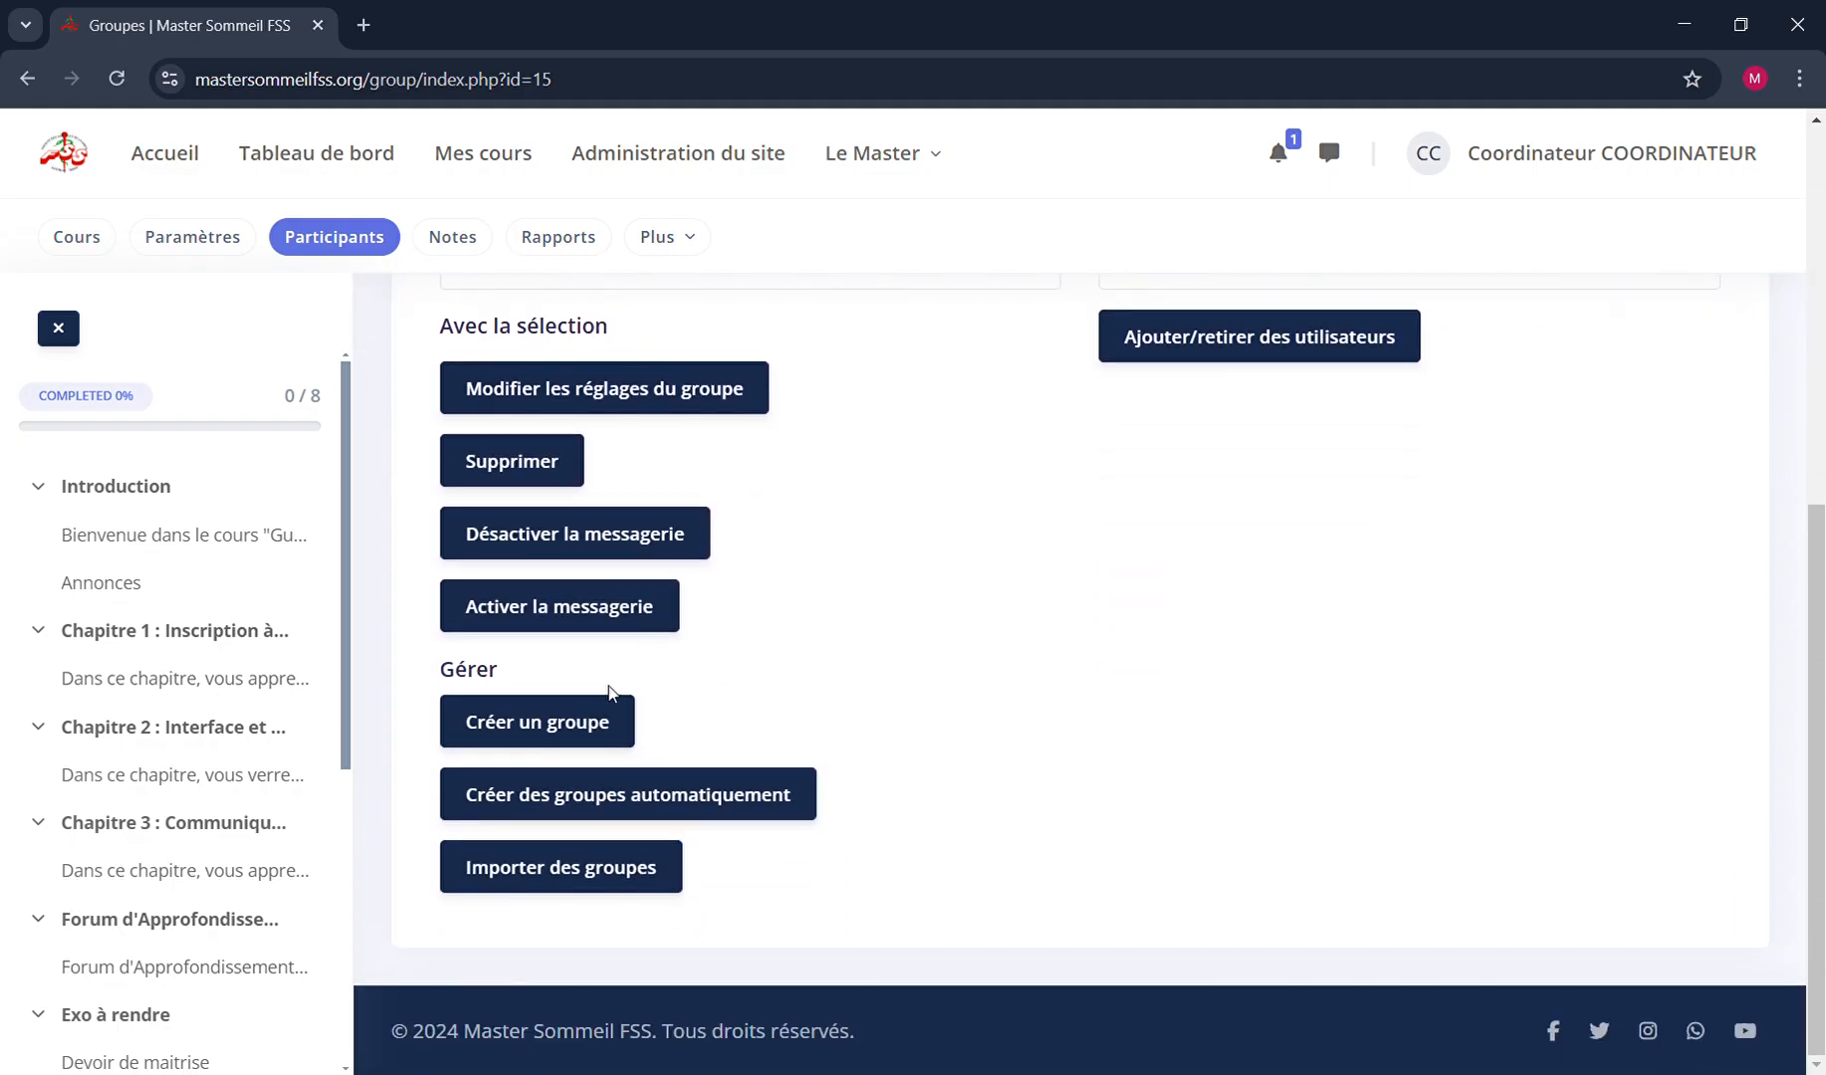
Start creating a new group in the course and name it "Groupe test"
{"action": "left_click", "coordinate": [524, 732]}
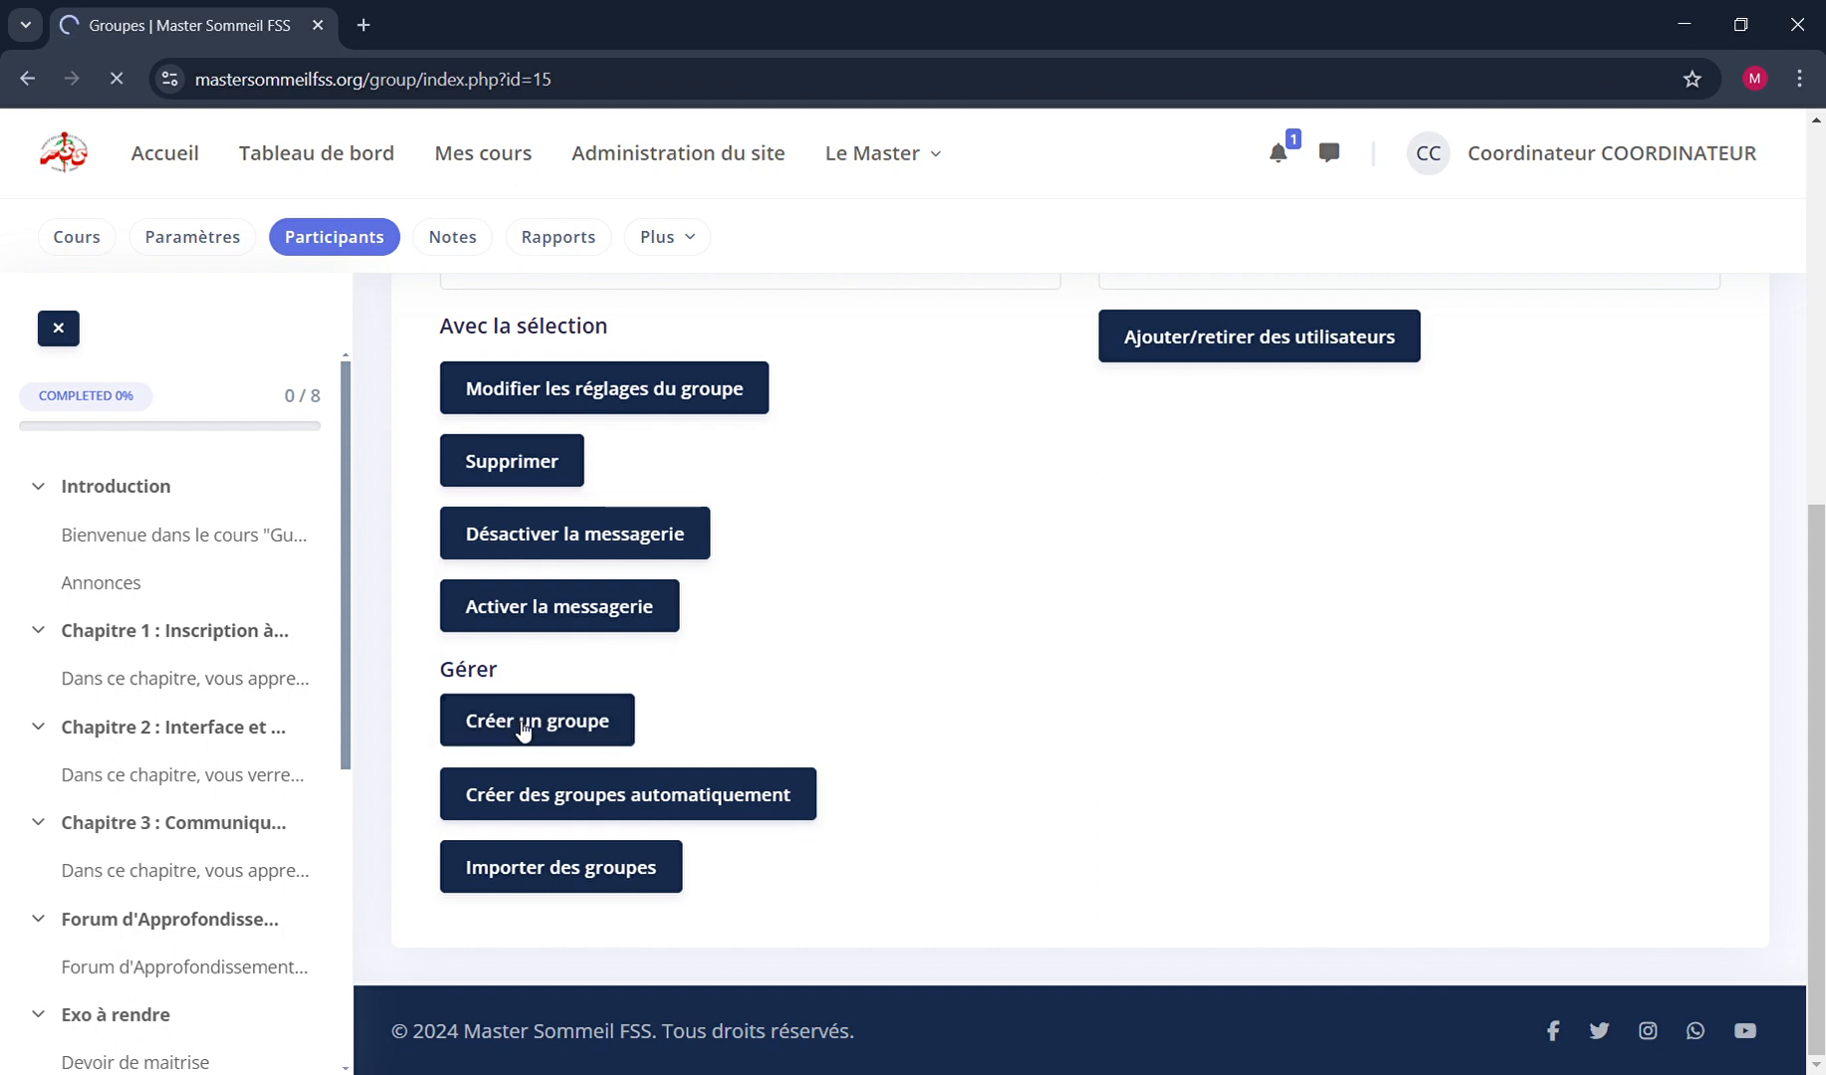
{"action": "left_click", "coordinate": [920, 580]}
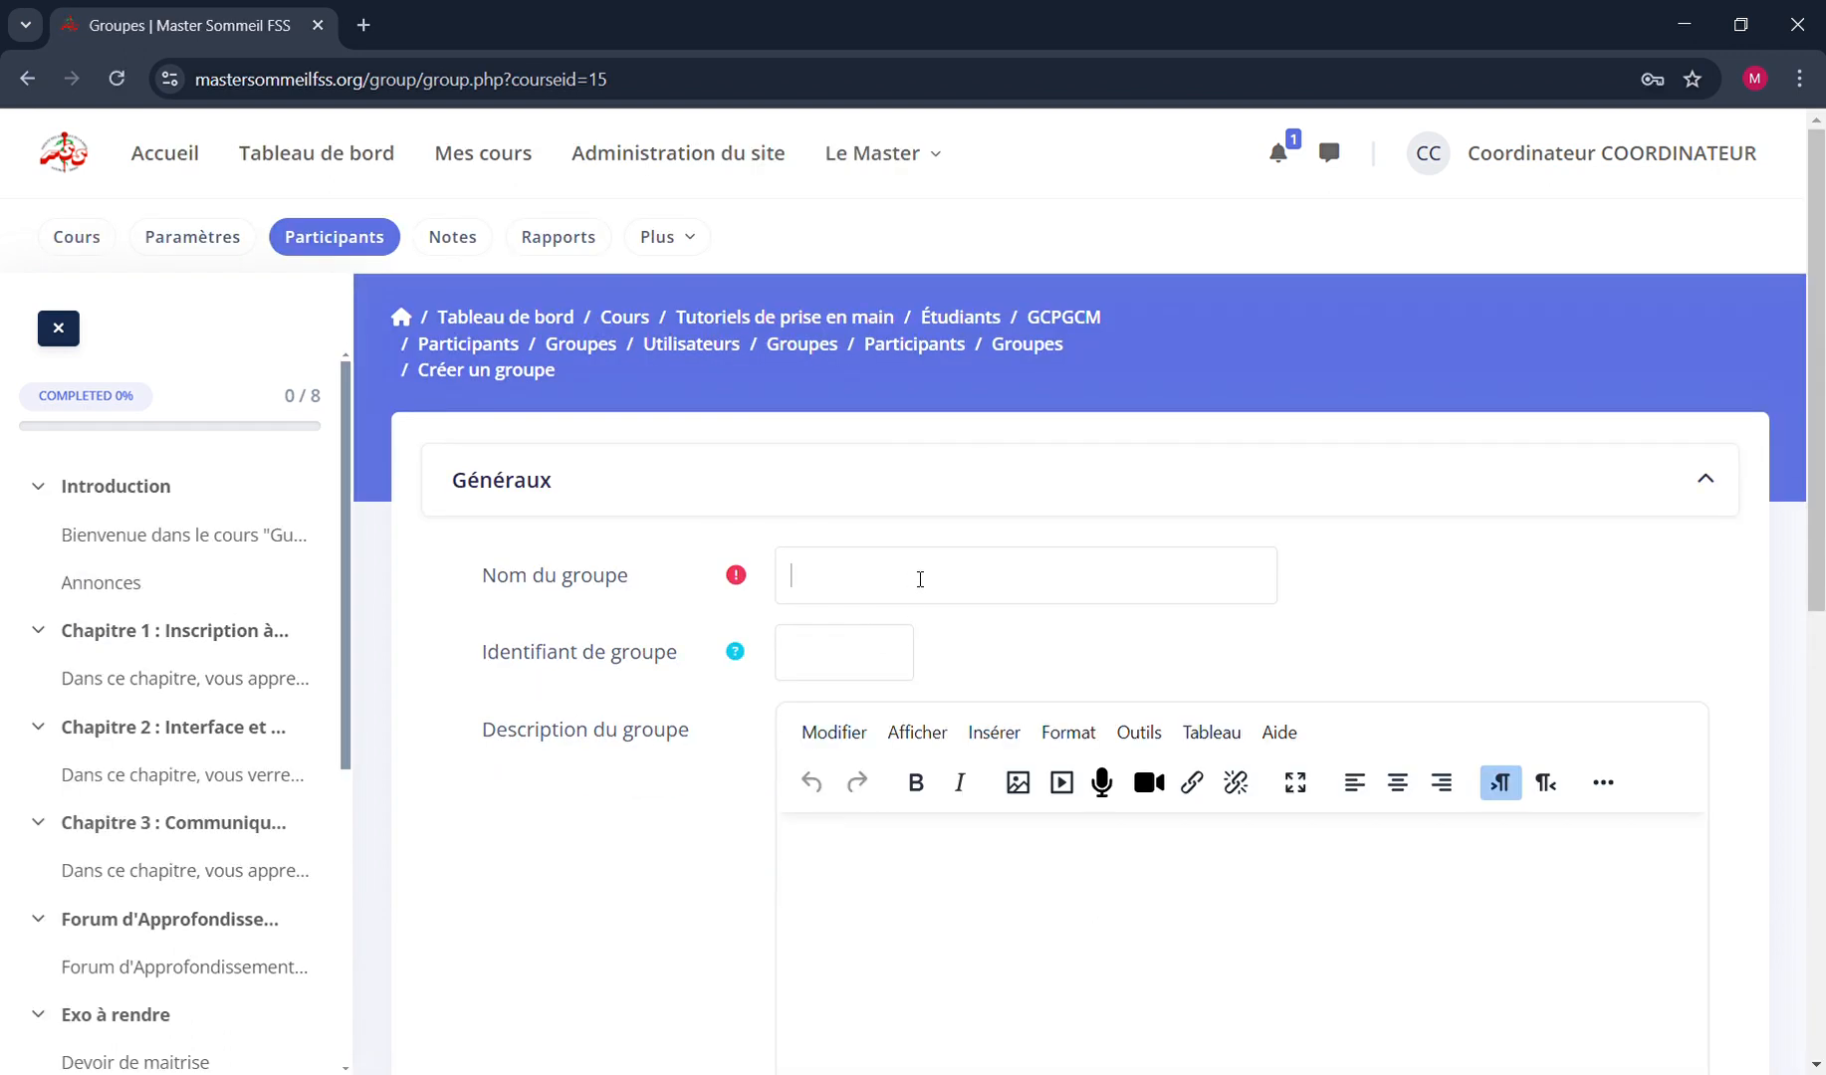
{"action": "type", "text": "Grou"}
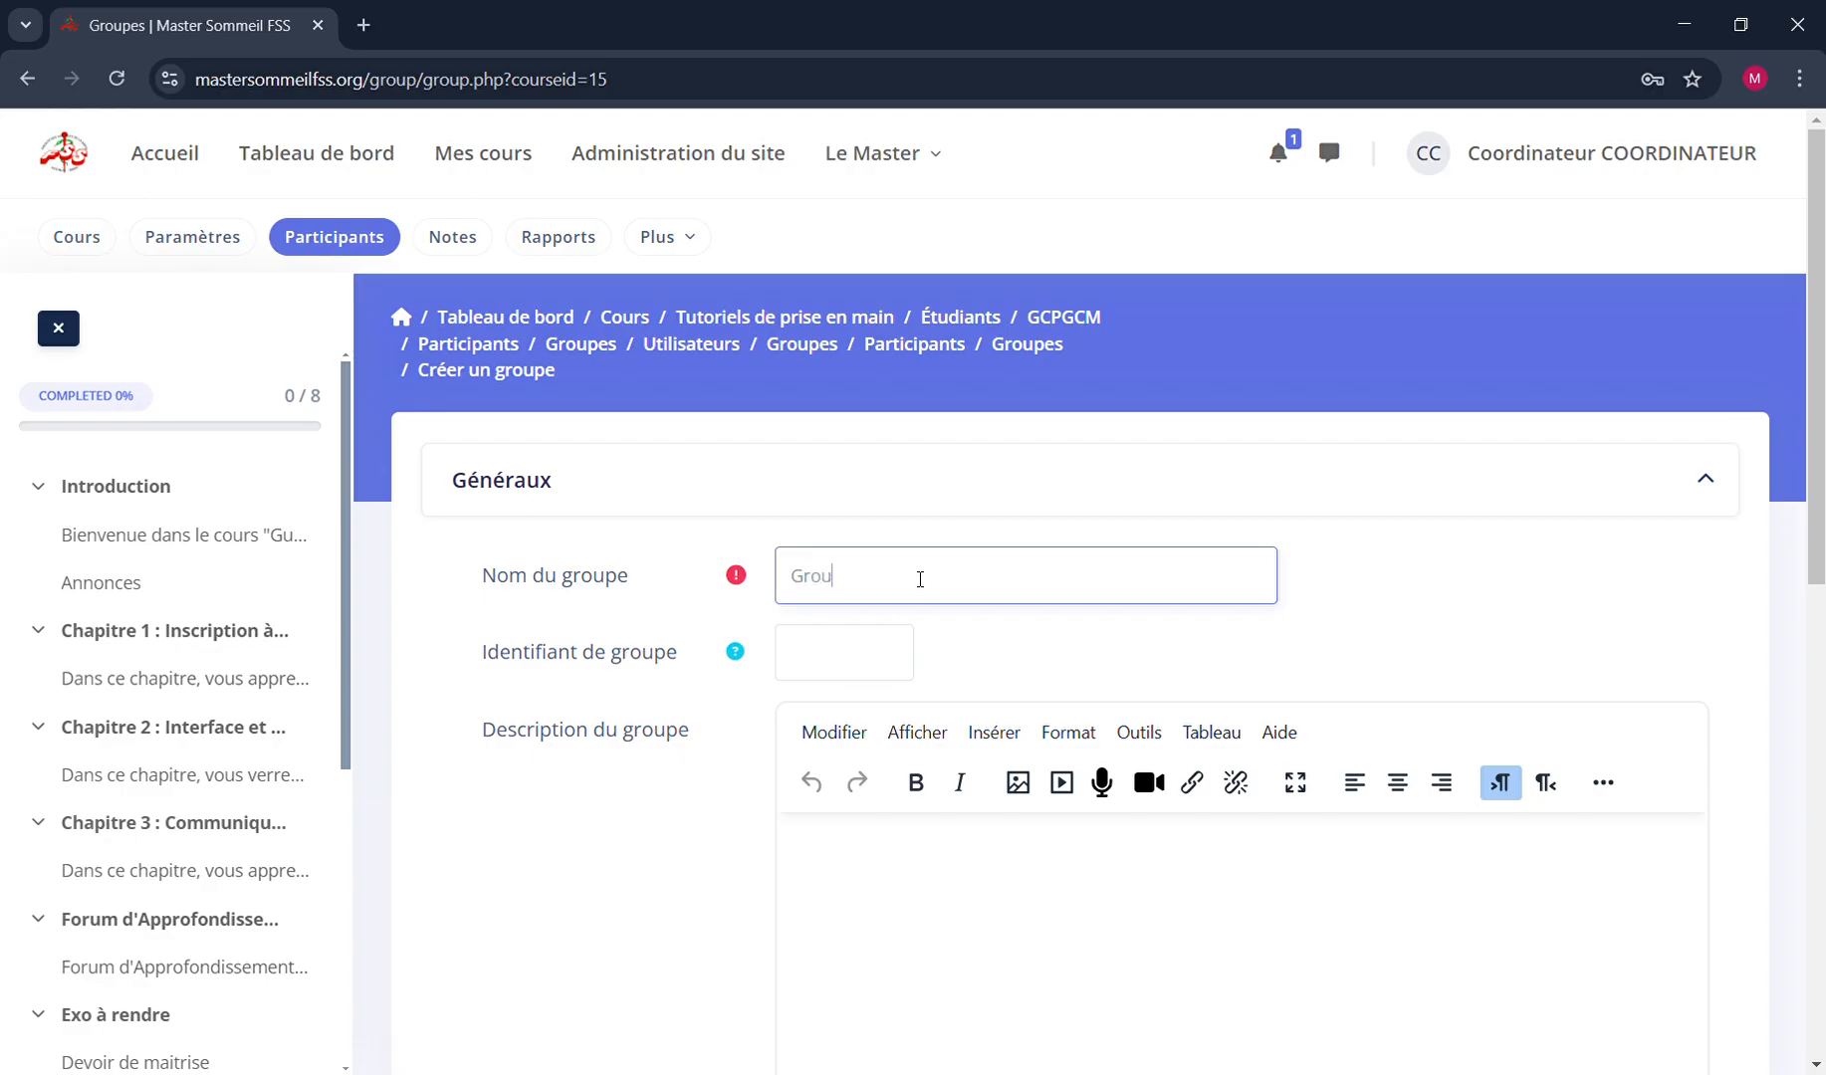
{"action": "type", "text": "pe test"}
Review the new group's remaining settings, read the help for Messagerie de groupe, and save the group
{"action": "scroll", "coordinate": [827, 664], "scroll_direction": "down", "scroll_amount": 5}
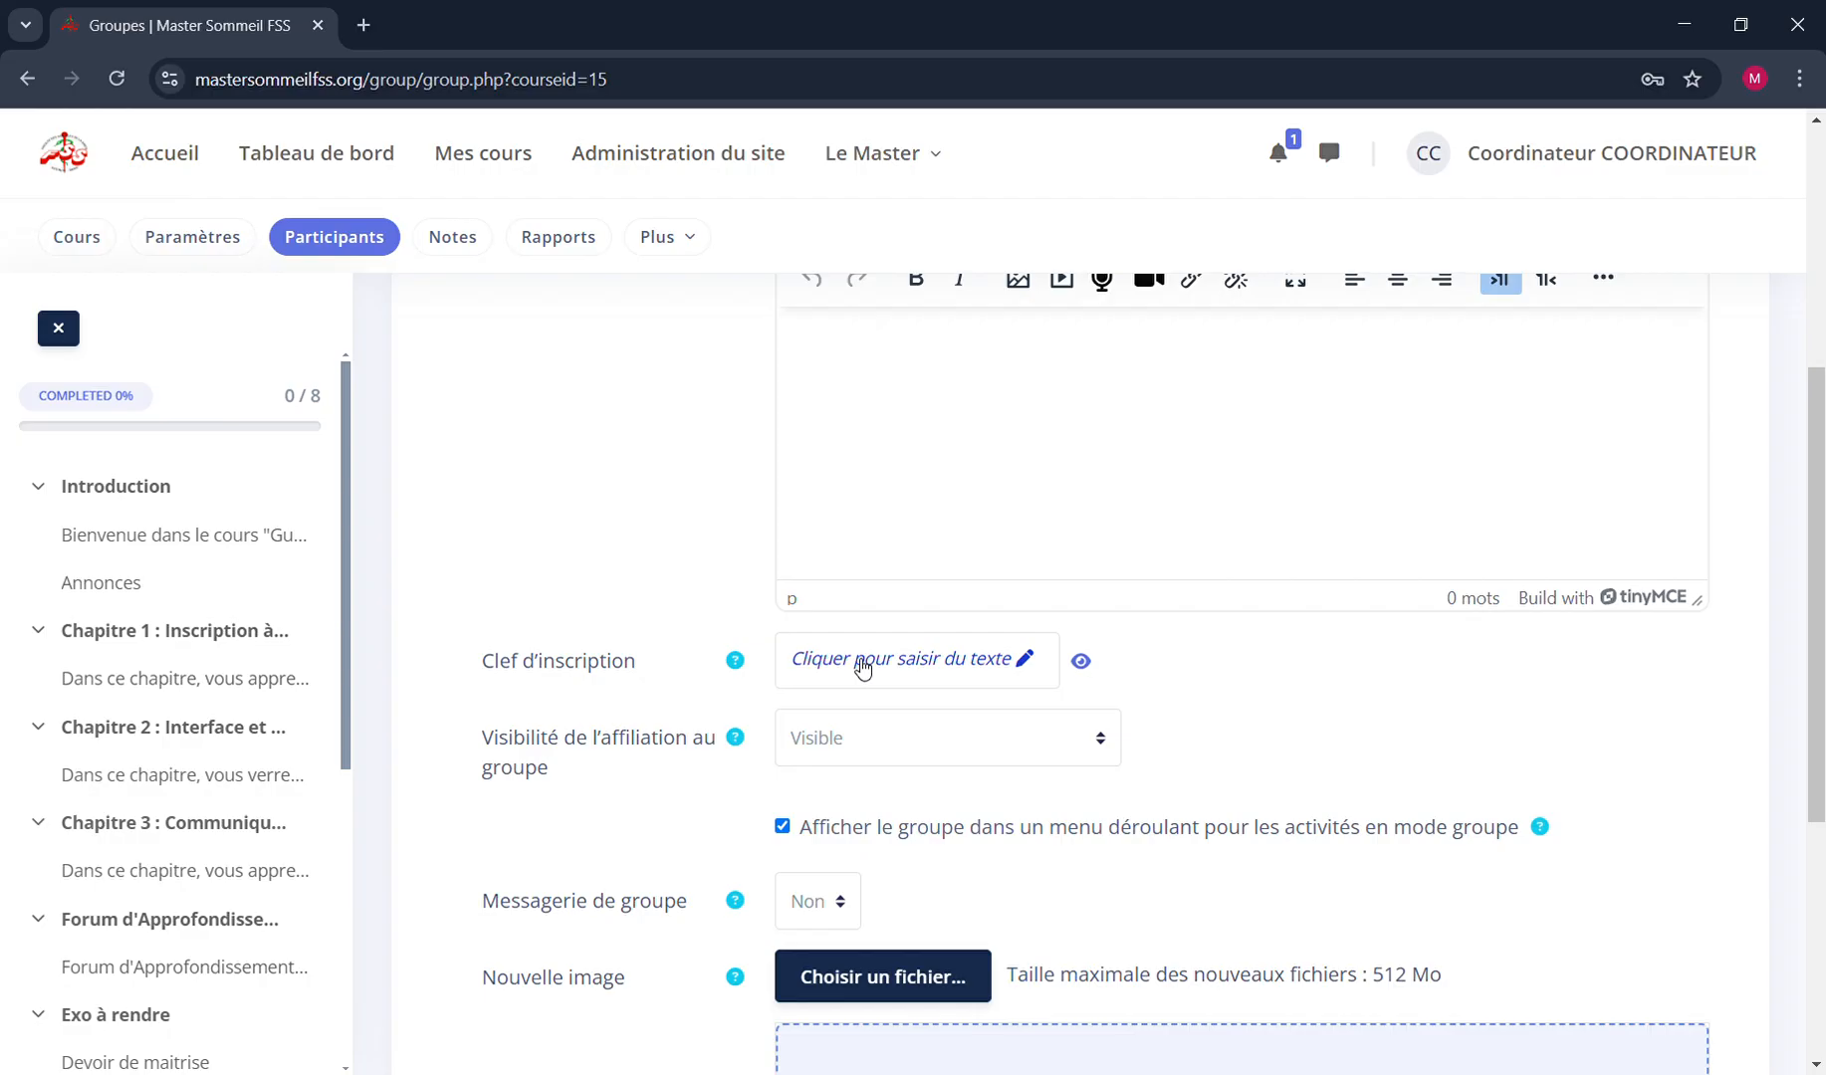
{"action": "scroll", "coordinate": [862, 664], "scroll_direction": "down", "scroll_amount": 3}
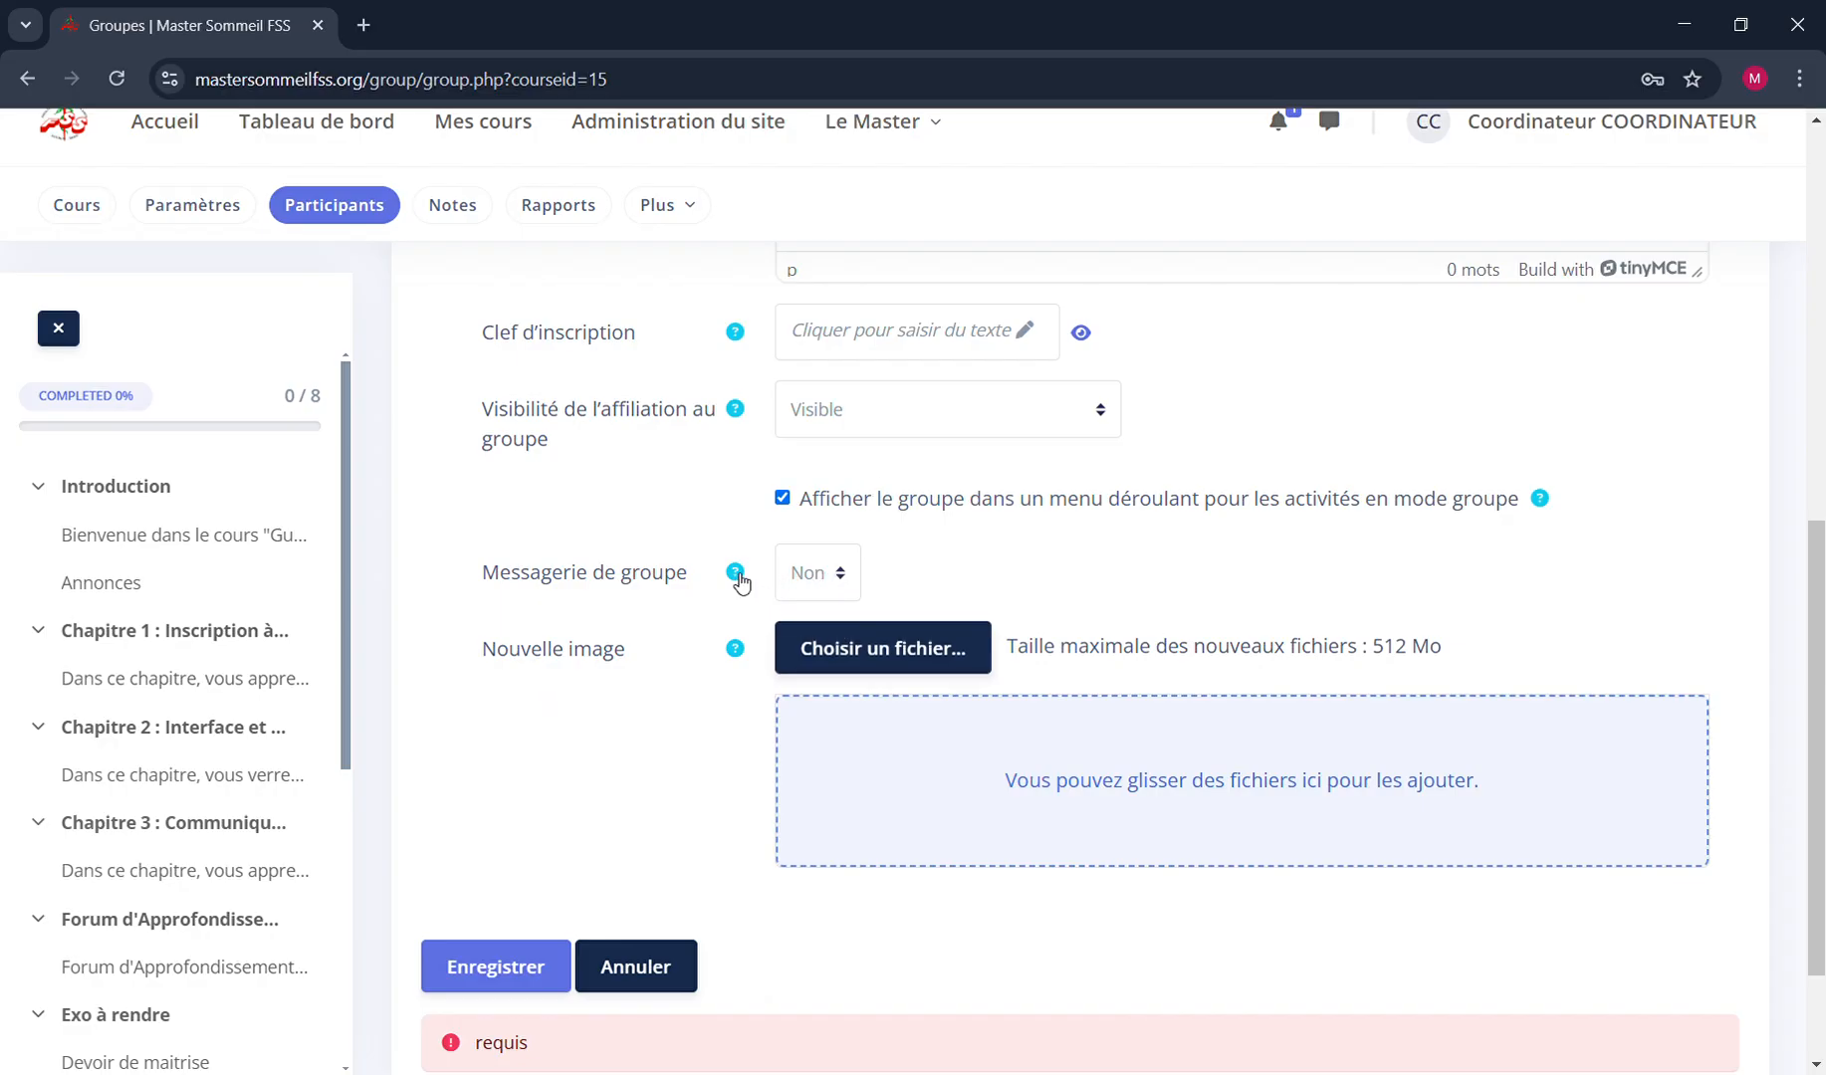
{"action": "left_click", "coordinate": [737, 575]}
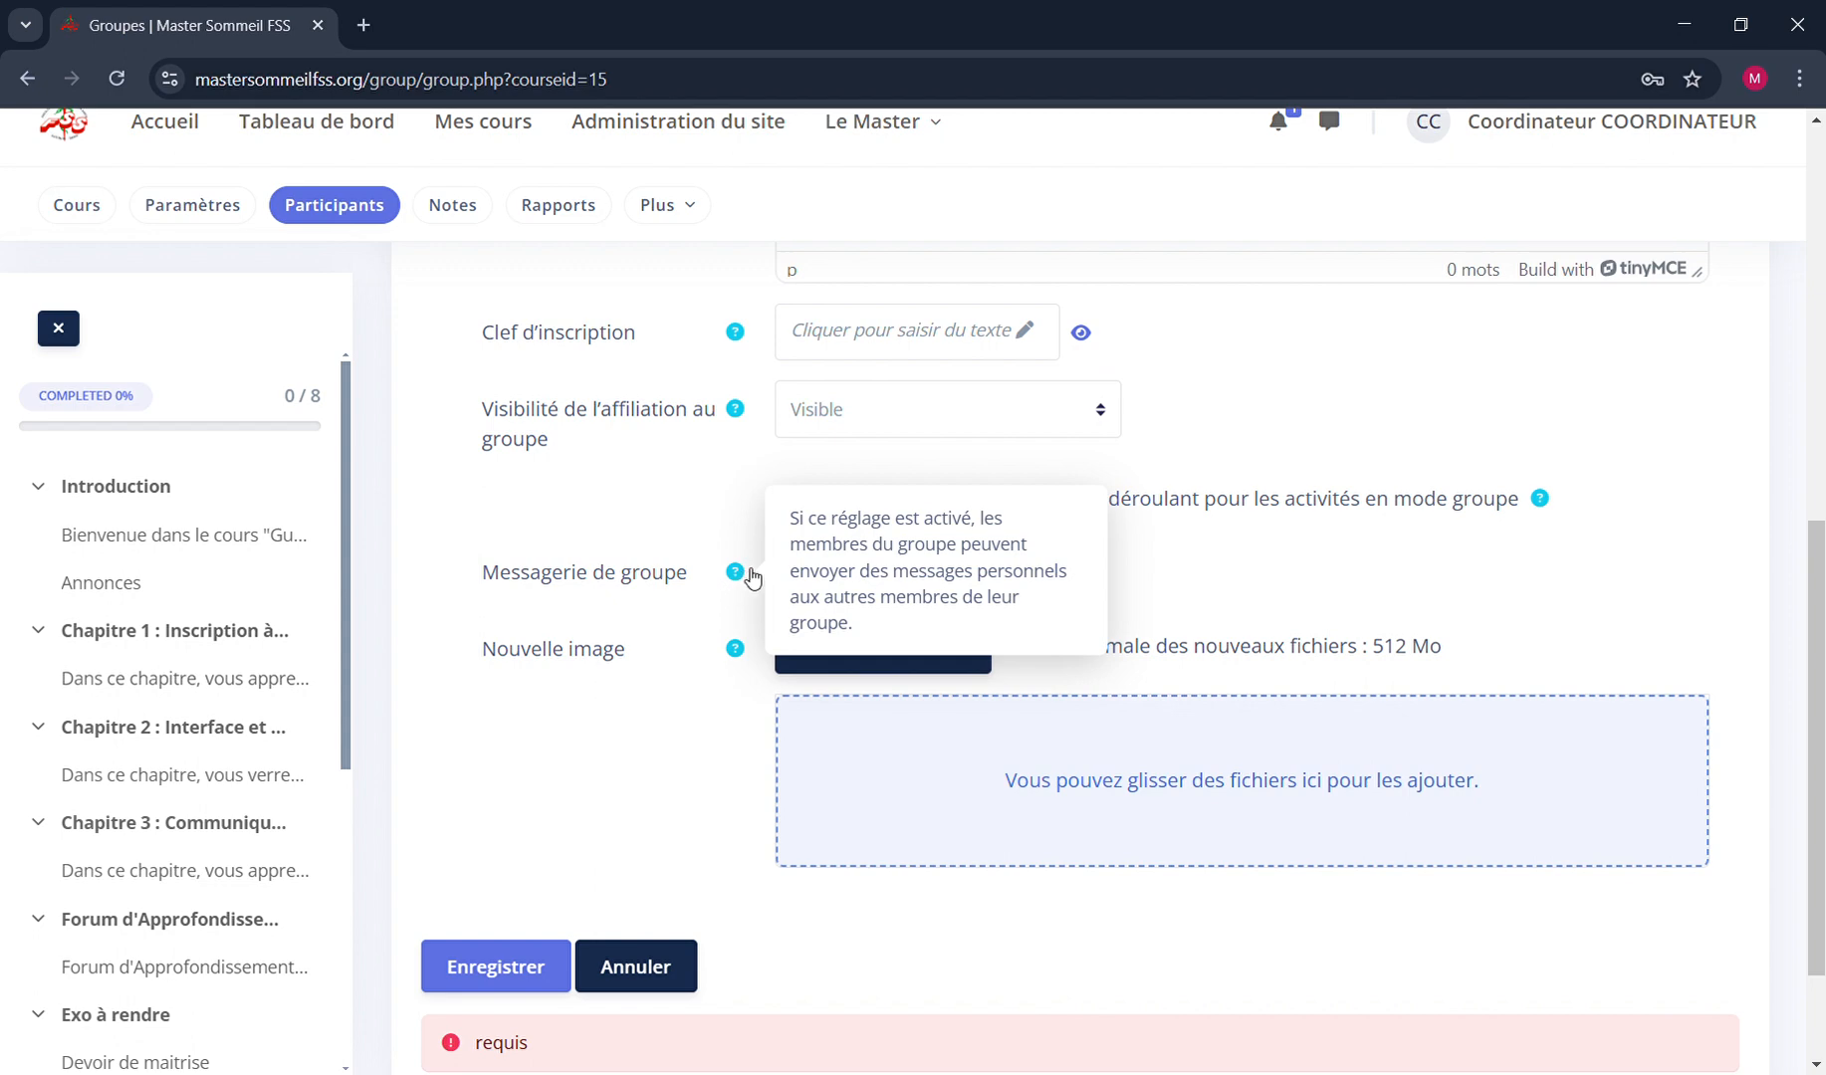
{"action": "left_click", "coordinate": [712, 582]}
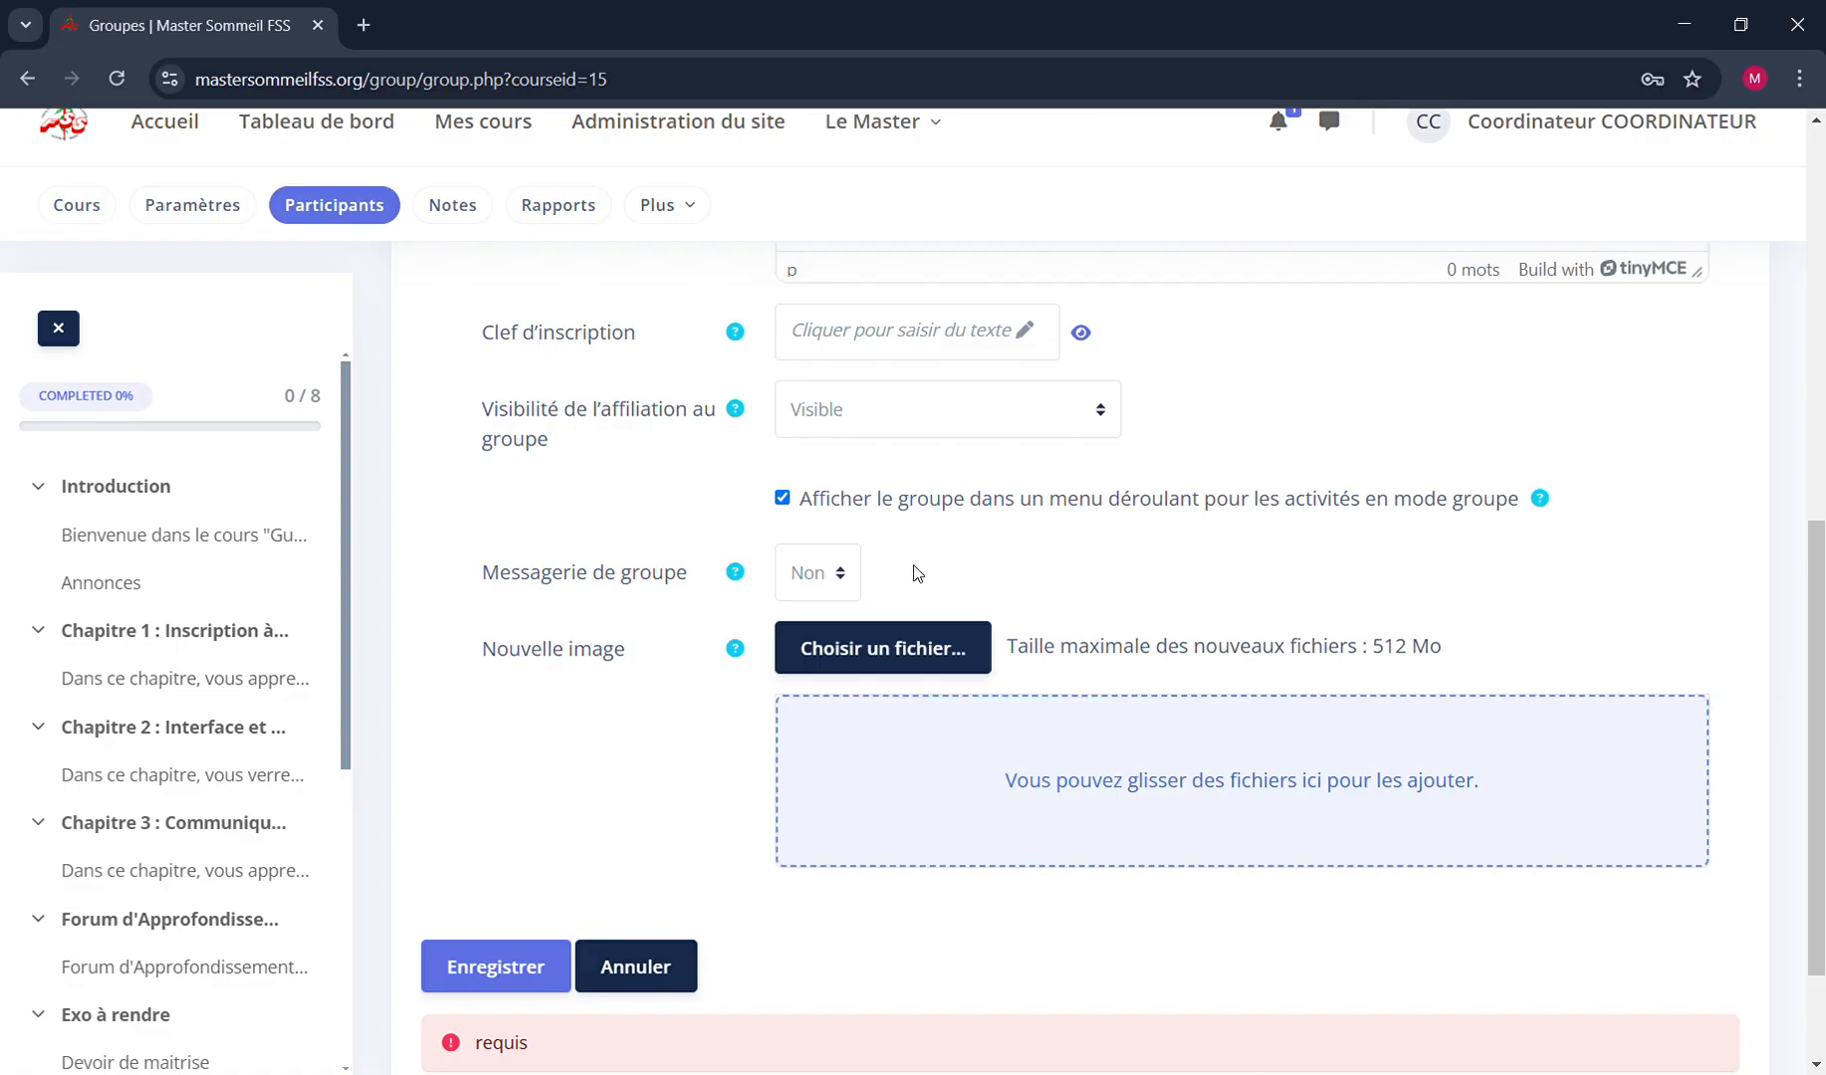
{"action": "scroll", "coordinate": [916, 573], "scroll_direction": "down", "scroll_amount": 3}
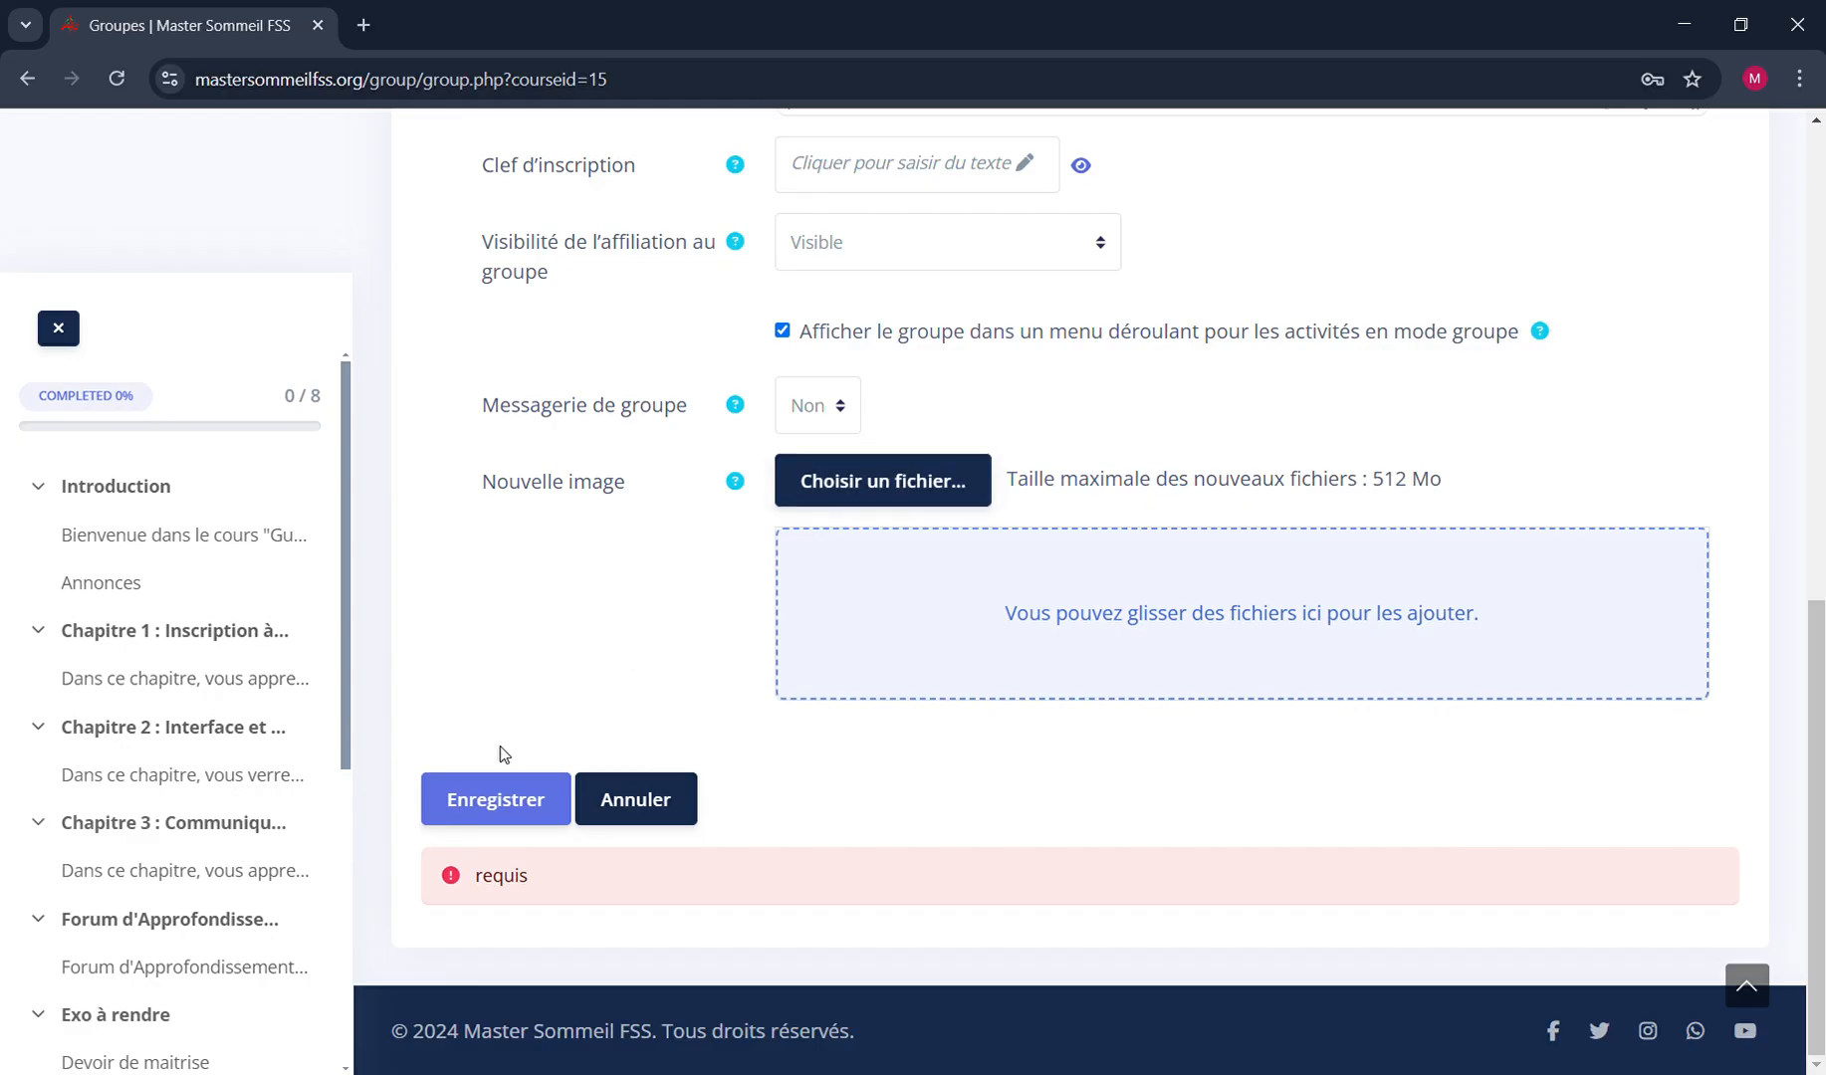
{"action": "left_click", "coordinate": [493, 808]}
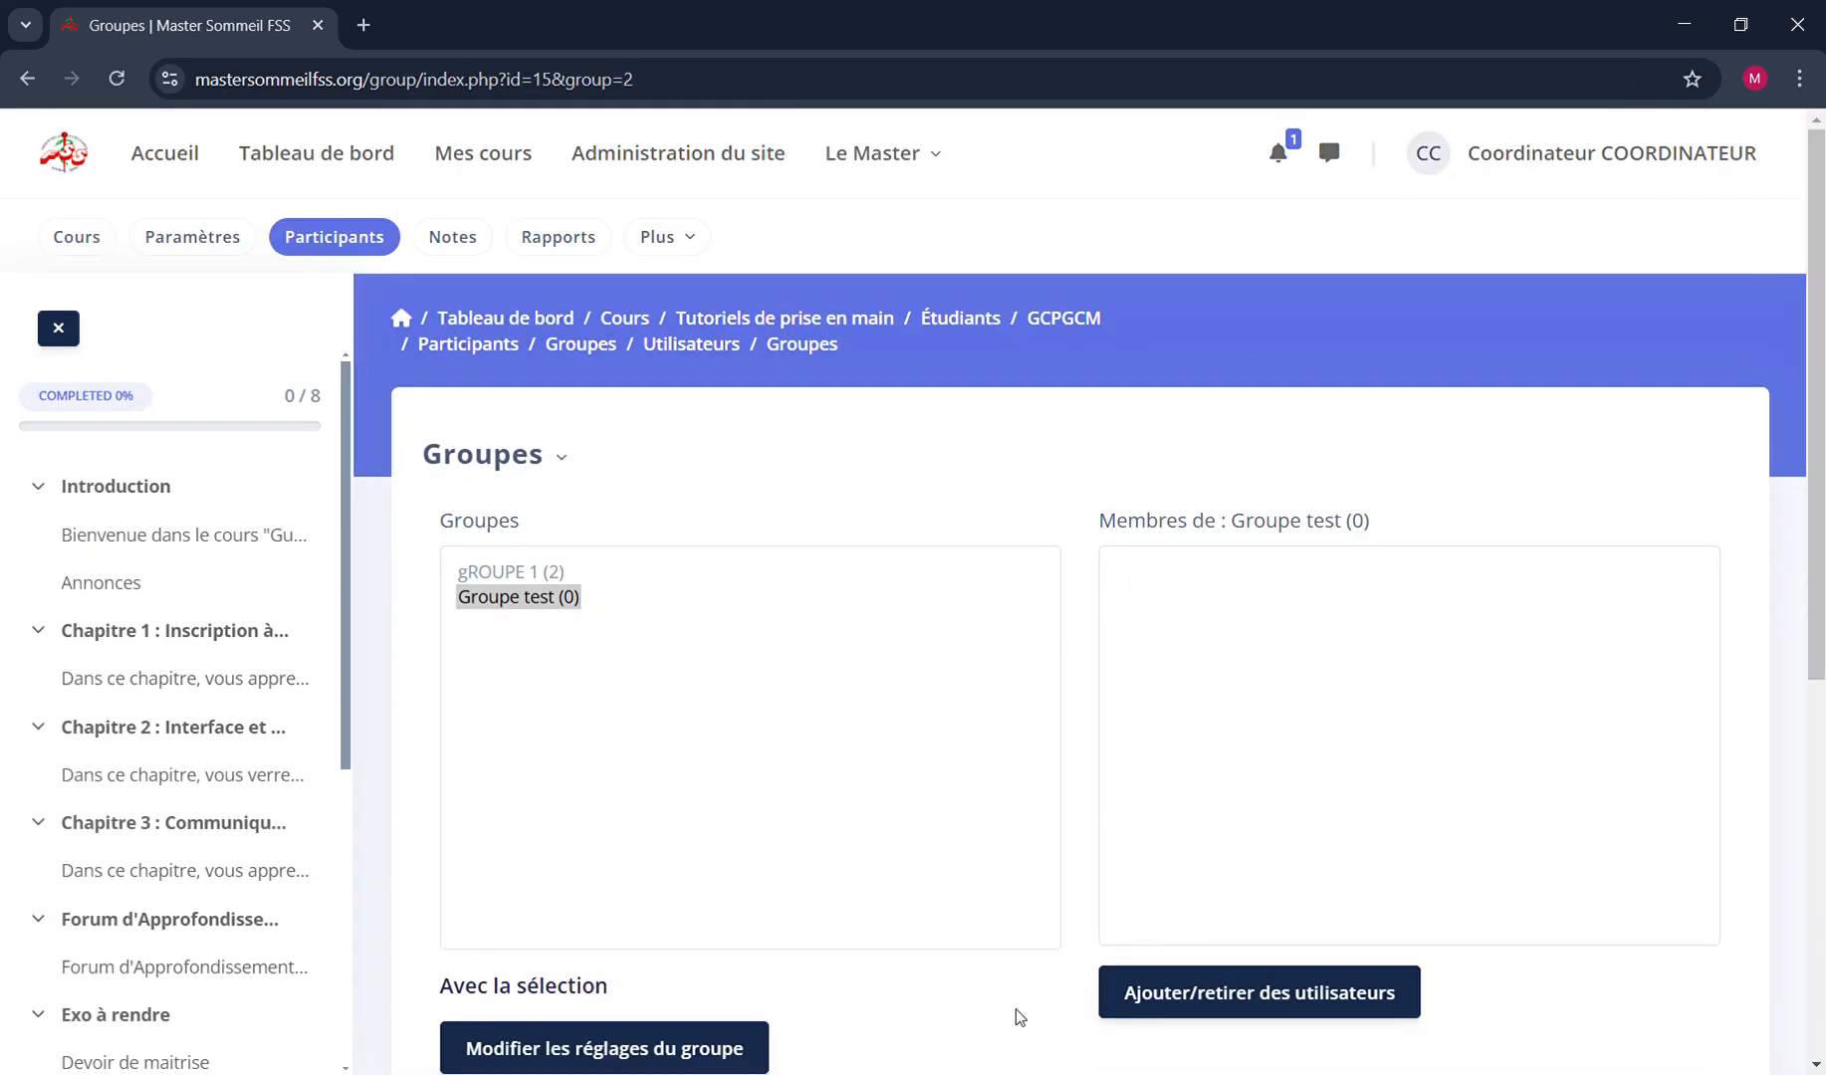
Reload the Groupes page, look over its management options and select Groupe test in the group list
{"action": "scroll", "coordinate": [1015, 1009], "scroll_direction": "down", "scroll_amount": 5}
{"action": "scroll", "coordinate": [1016, 1009], "scroll_direction": "up", "scroll_amount": 5}
{"action": "left_click", "coordinate": [518, 460]}
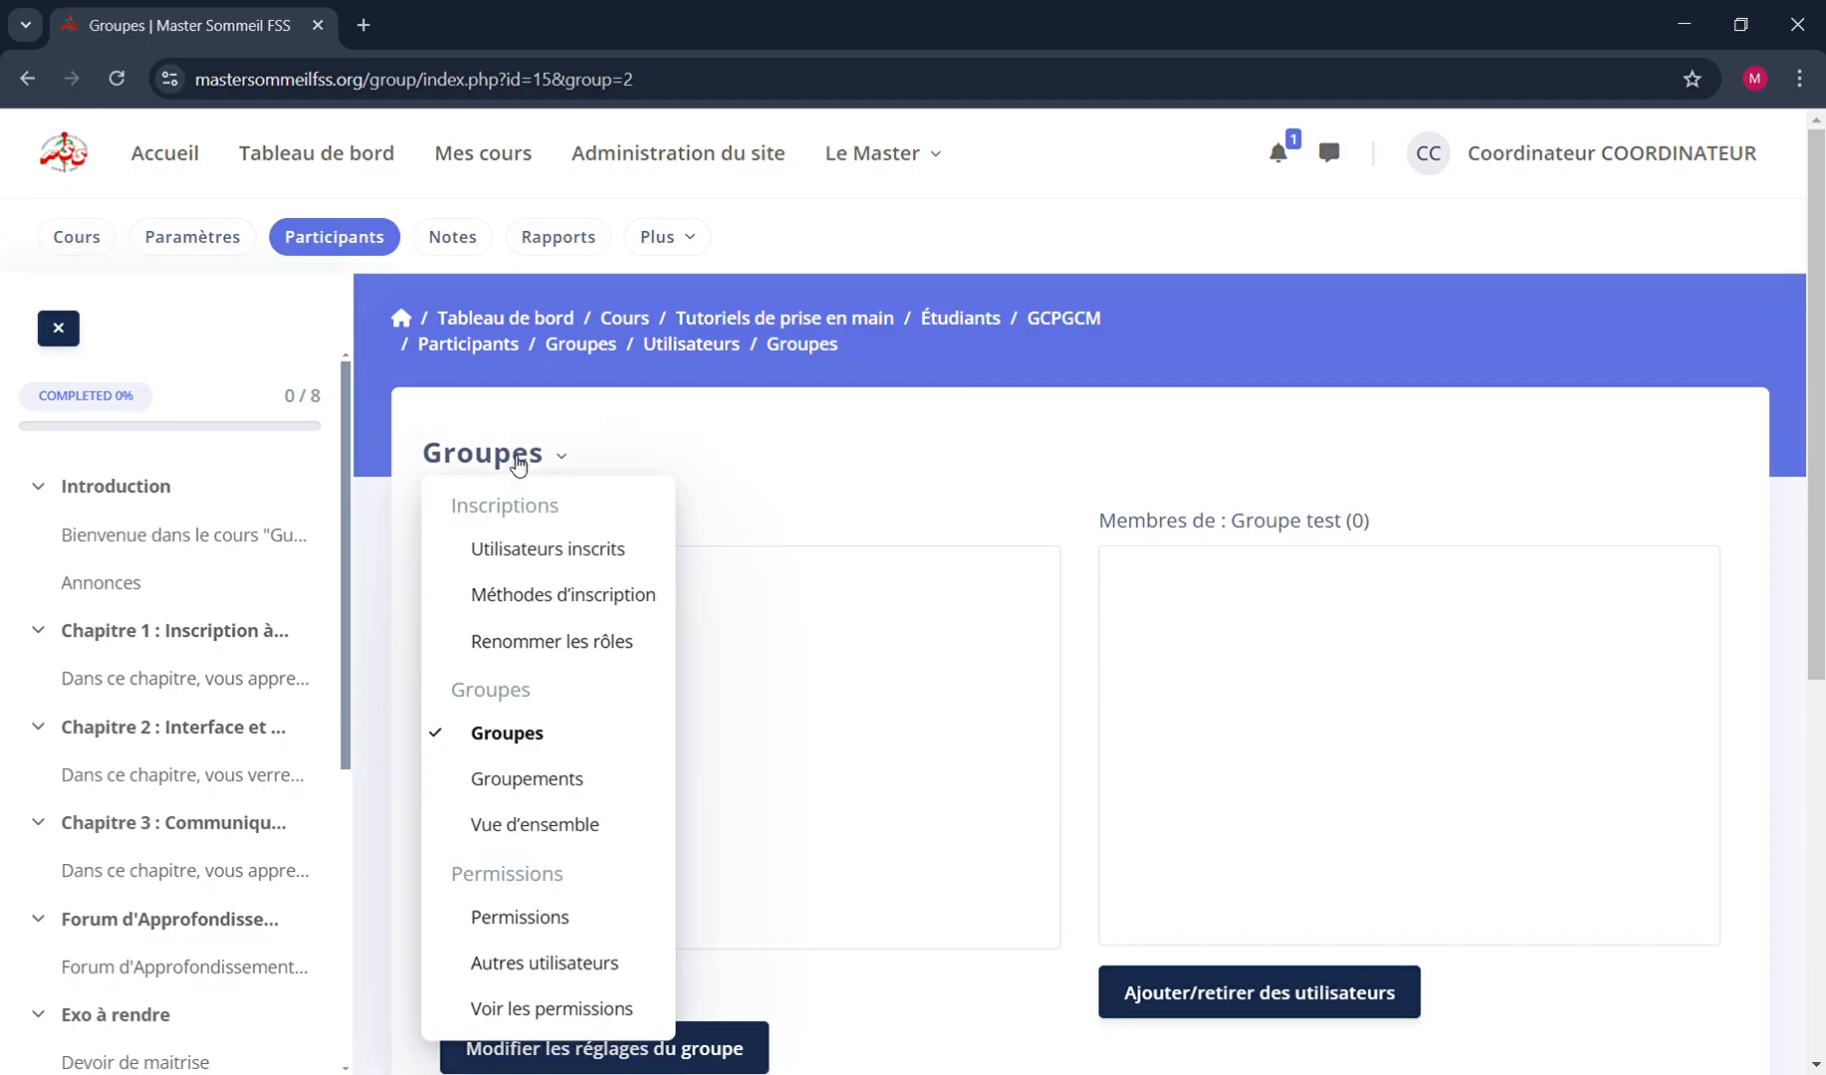
{"action": "left_click", "coordinate": [537, 737]}
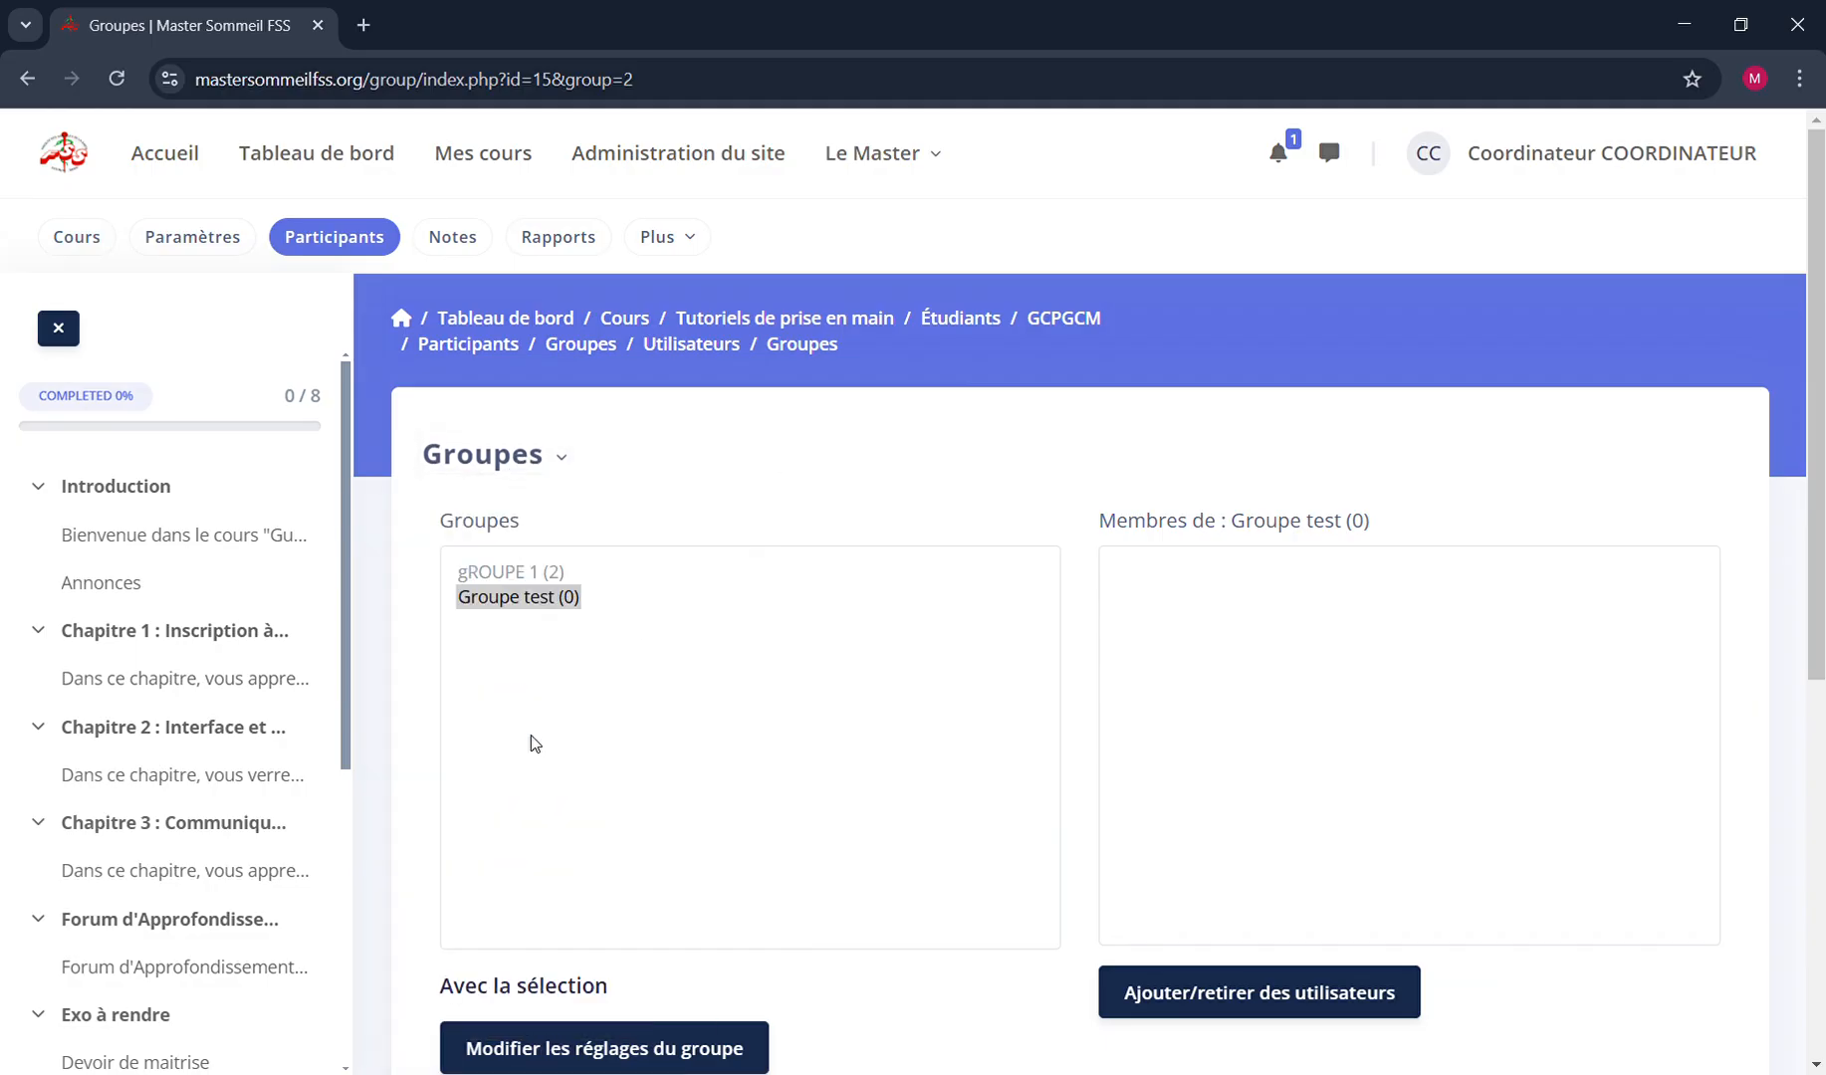
{"action": "left_click", "coordinate": [110, 85]}
{"action": "scroll", "coordinate": [1103, 809], "scroll_direction": "down", "scroll_amount": 6}
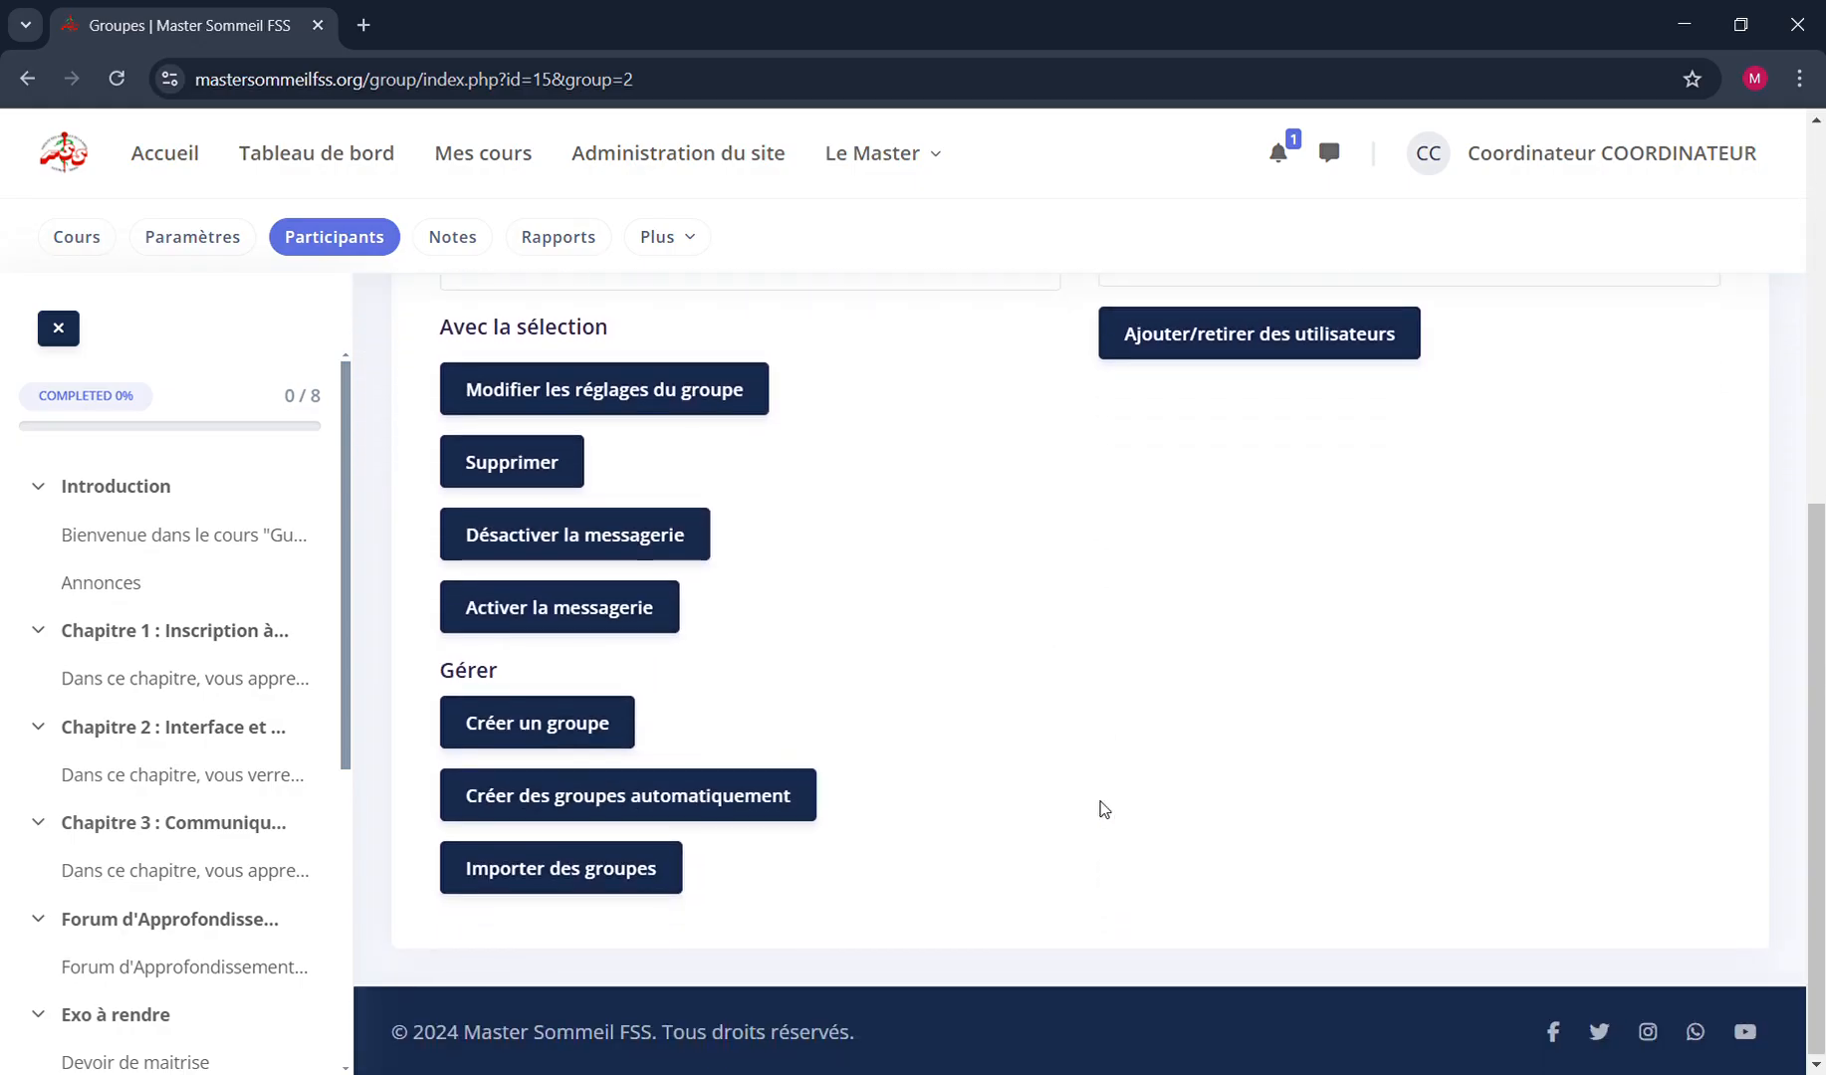
{"action": "scroll", "coordinate": [1101, 808], "scroll_direction": "up", "scroll_amount": 5}
{"action": "left_click", "coordinate": [522, 560]}
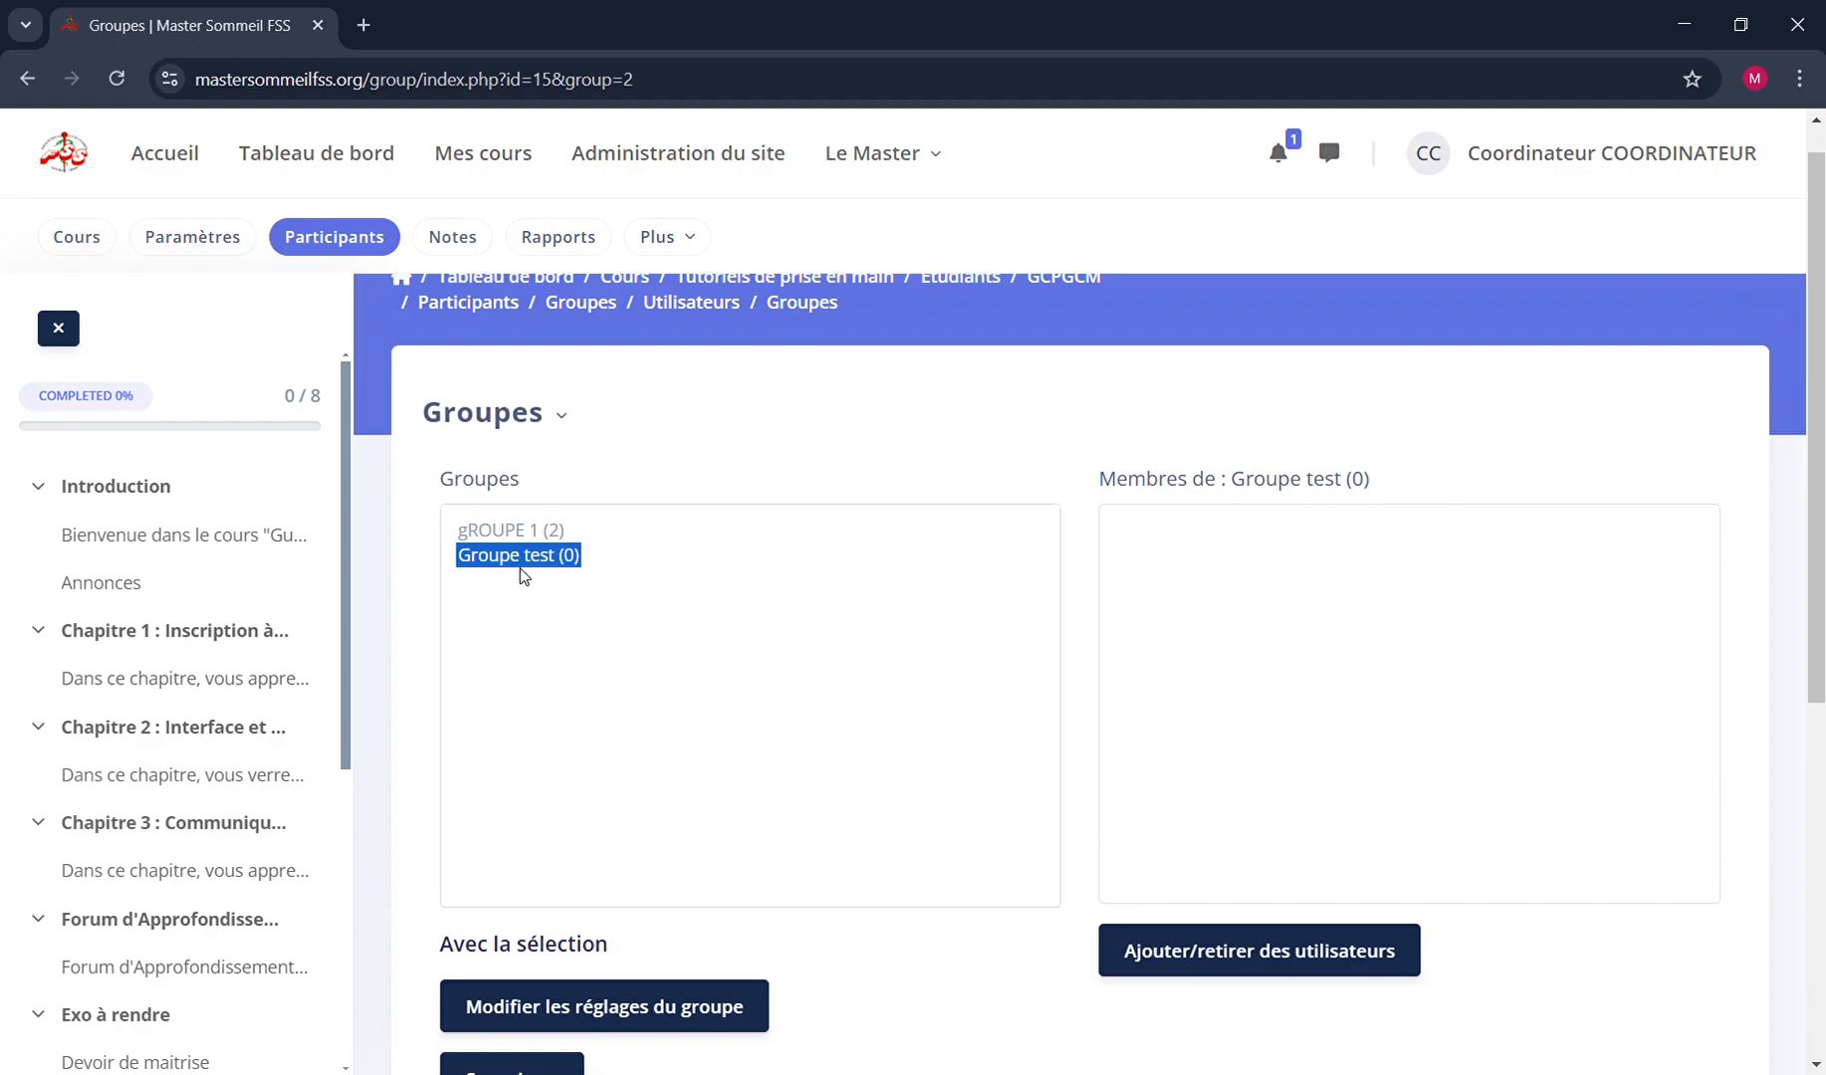
Preview the user assignment page for Groupe test, return to the group list and compare the members of gROUPE 1 and Groupe test
{"action": "left_click", "coordinate": [1232, 973]}
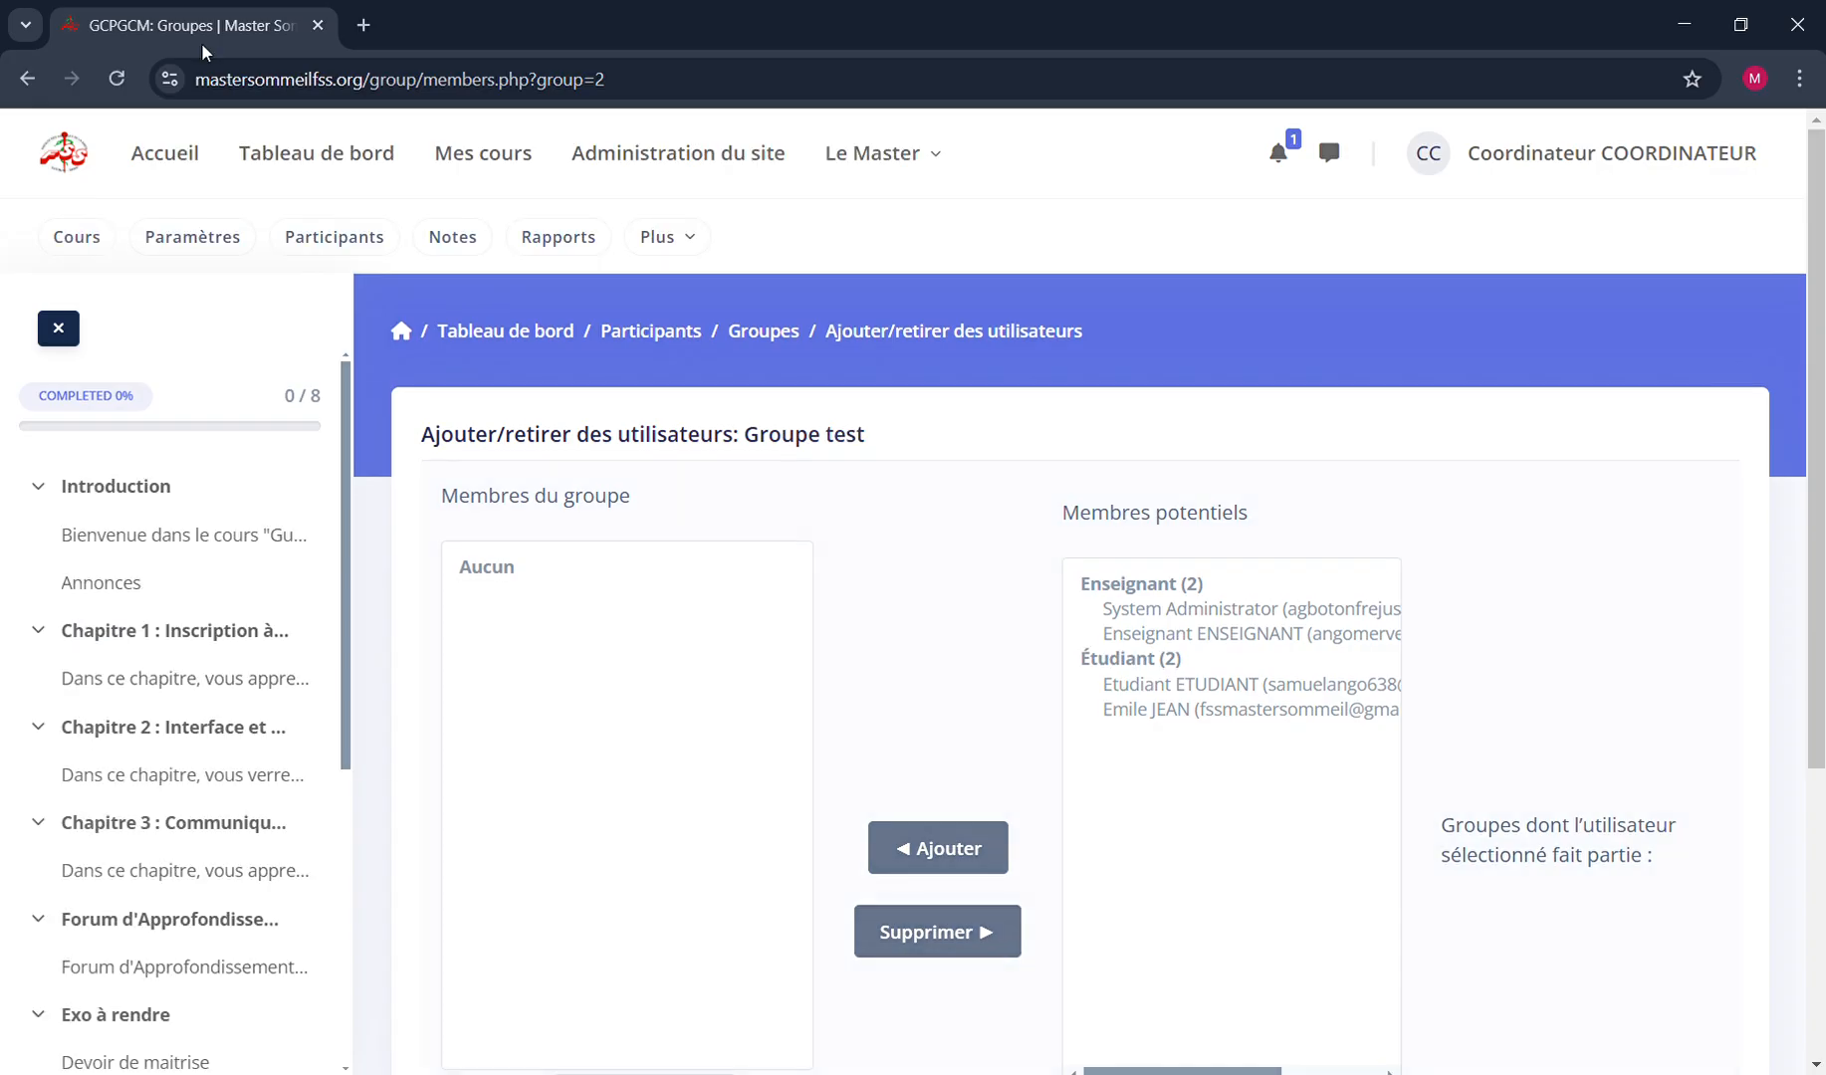
{"action": "left_click", "coordinate": [27, 80]}
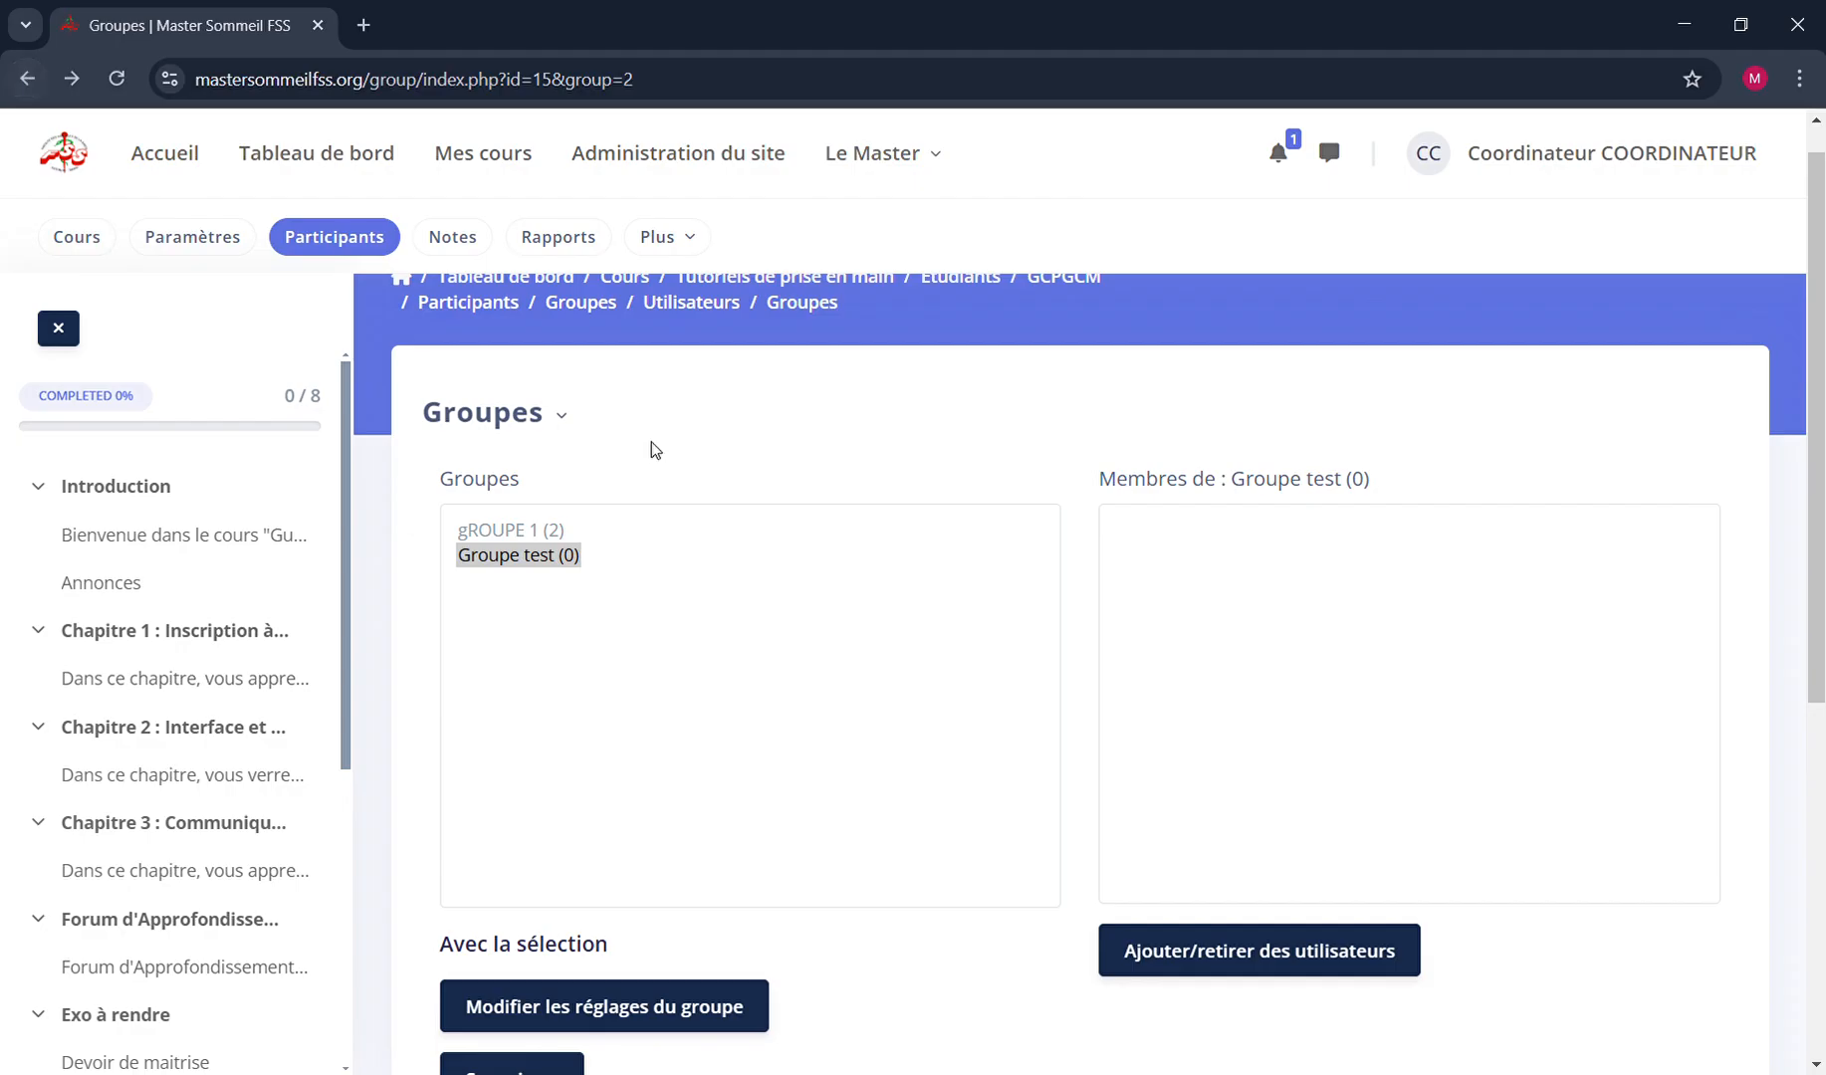
{"action": "left_click", "coordinate": [552, 535]}
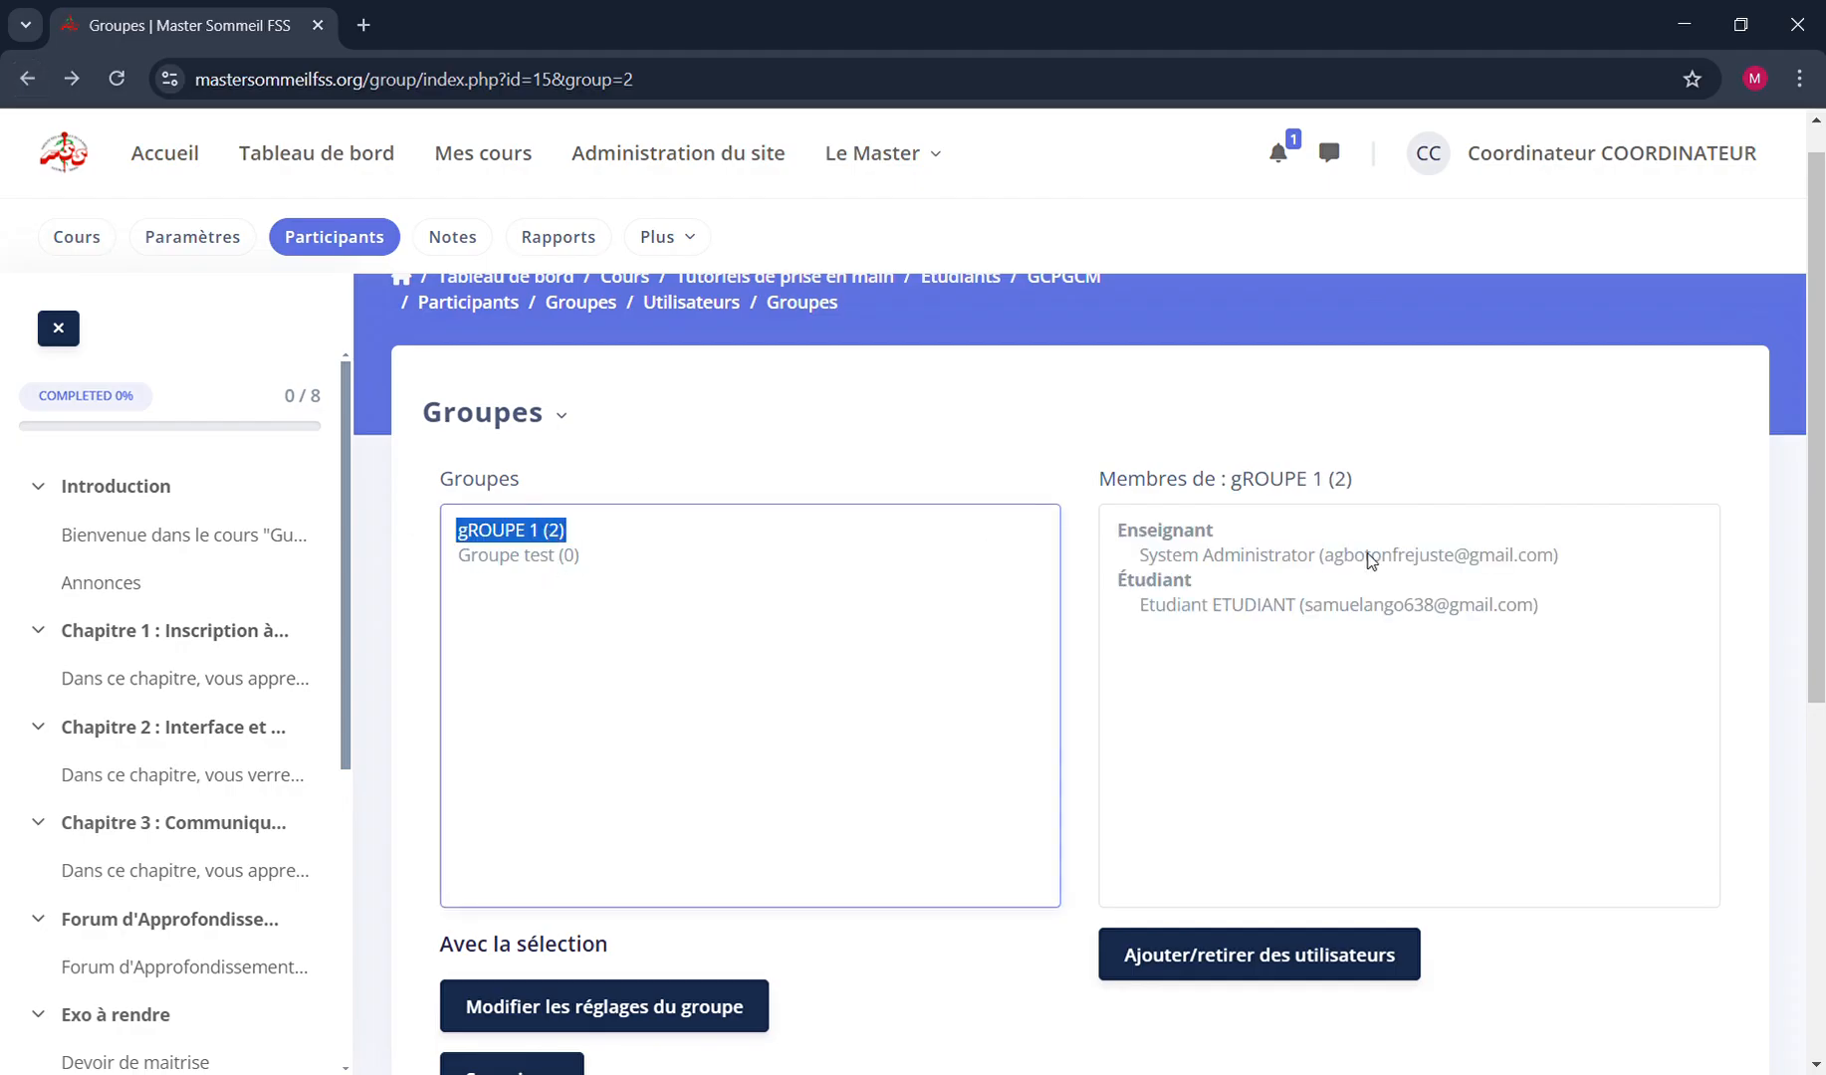
{"action": "left_click", "coordinate": [525, 557]}
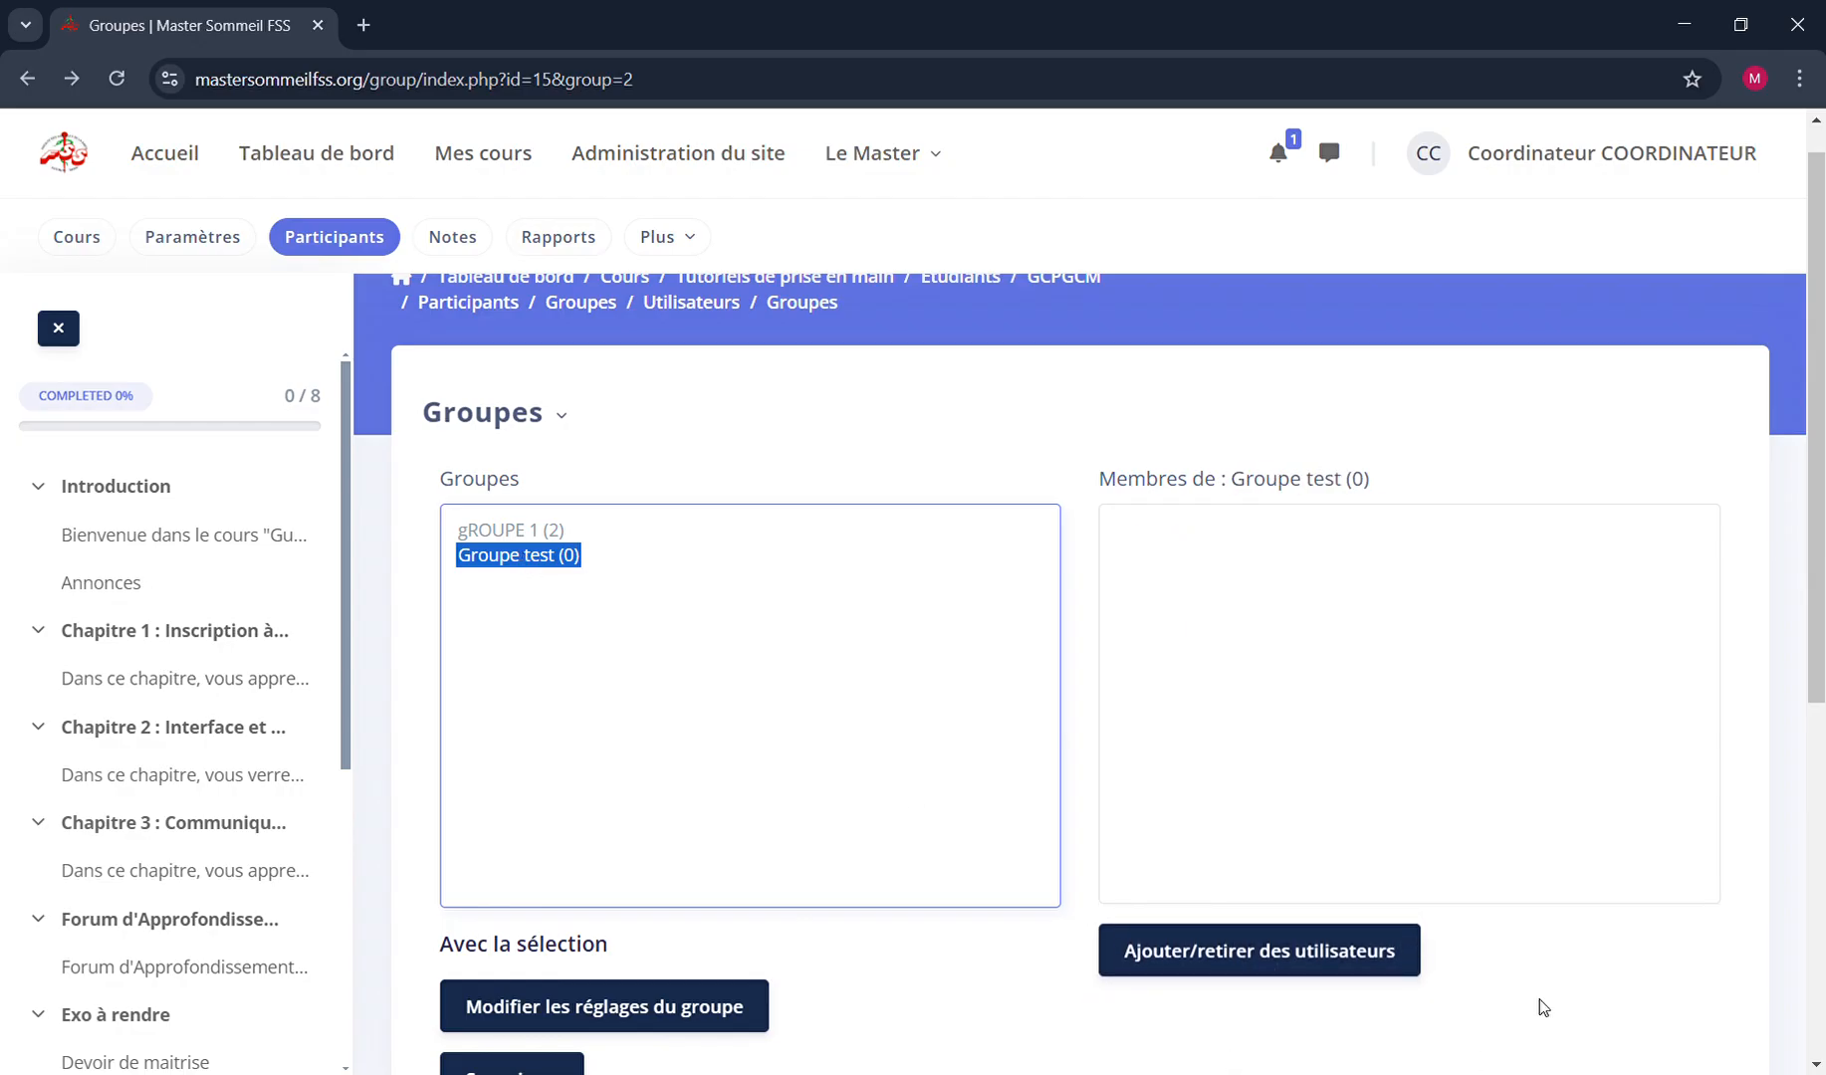
Add both potential members with the Enseignant role to Groupe test, one at a time, starting with the System Administrator
{"action": "left_click", "coordinate": [1163, 958]}
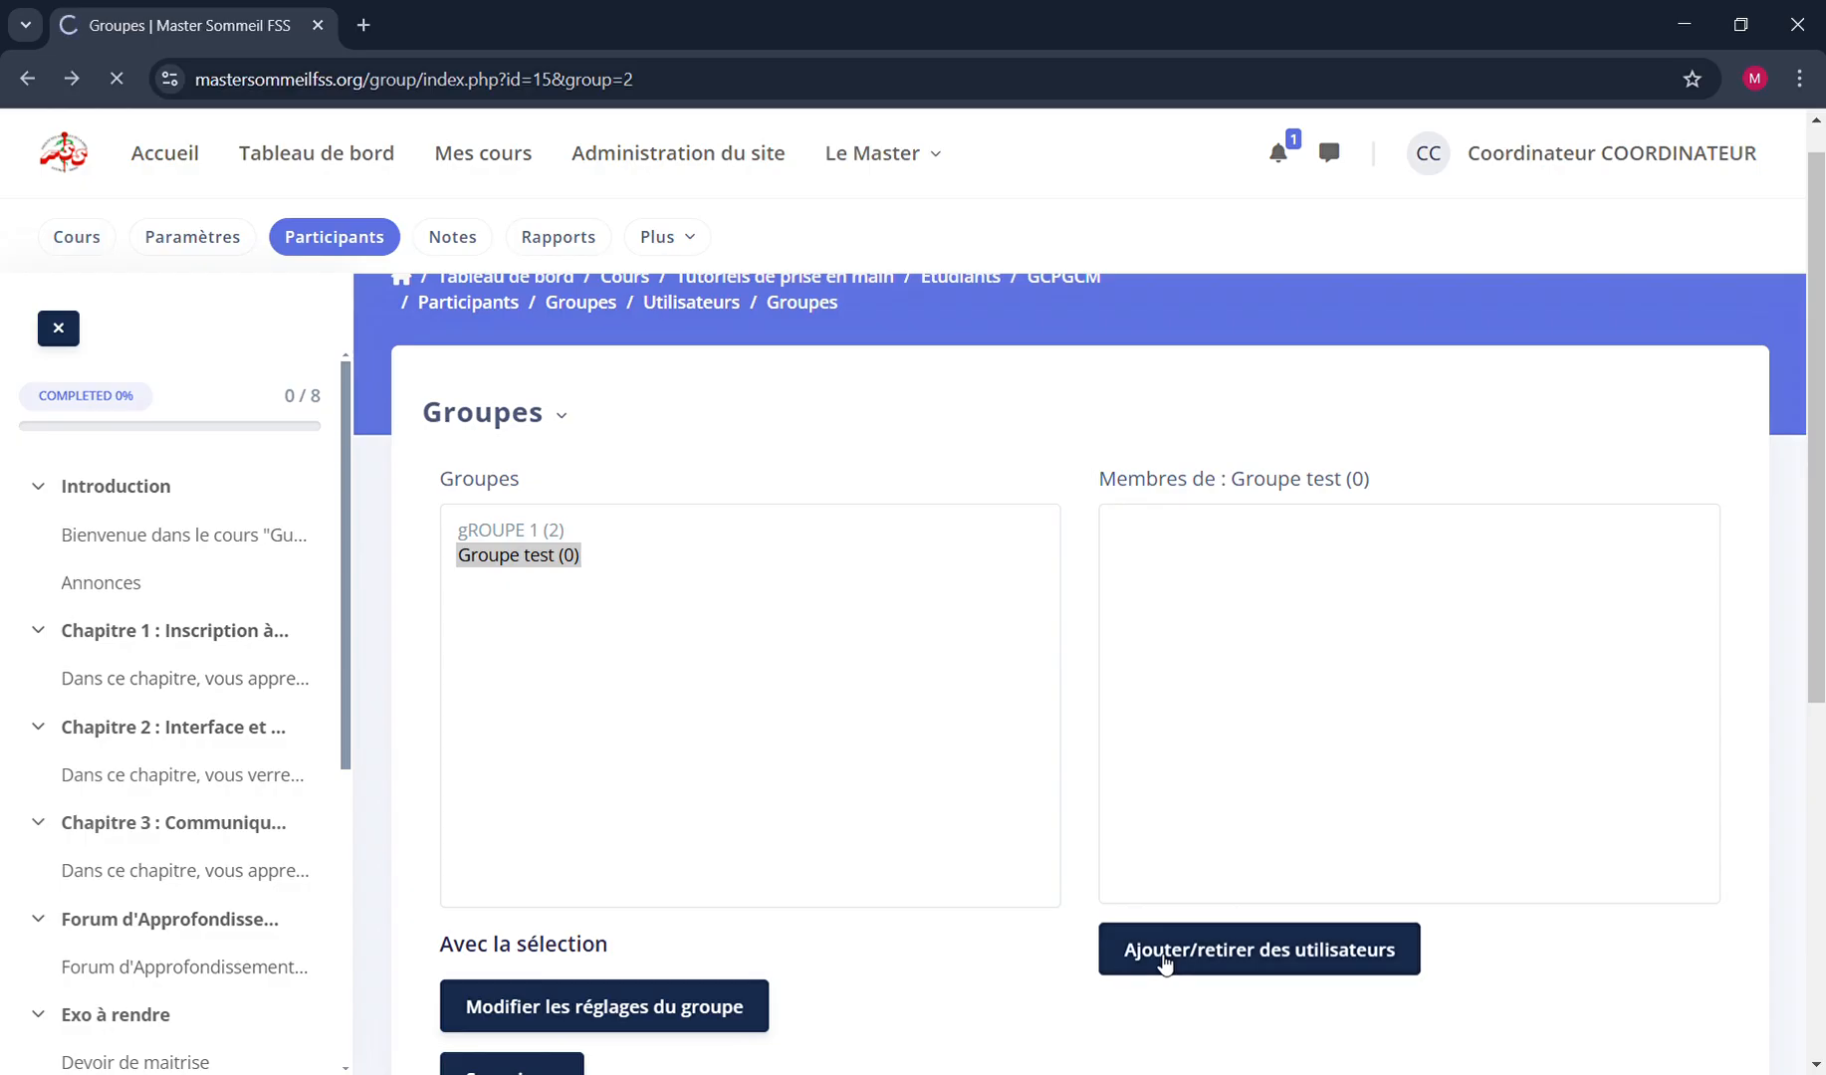
{"action": "scroll", "coordinate": [906, 738], "scroll_direction": "down", "scroll_amount": 1}
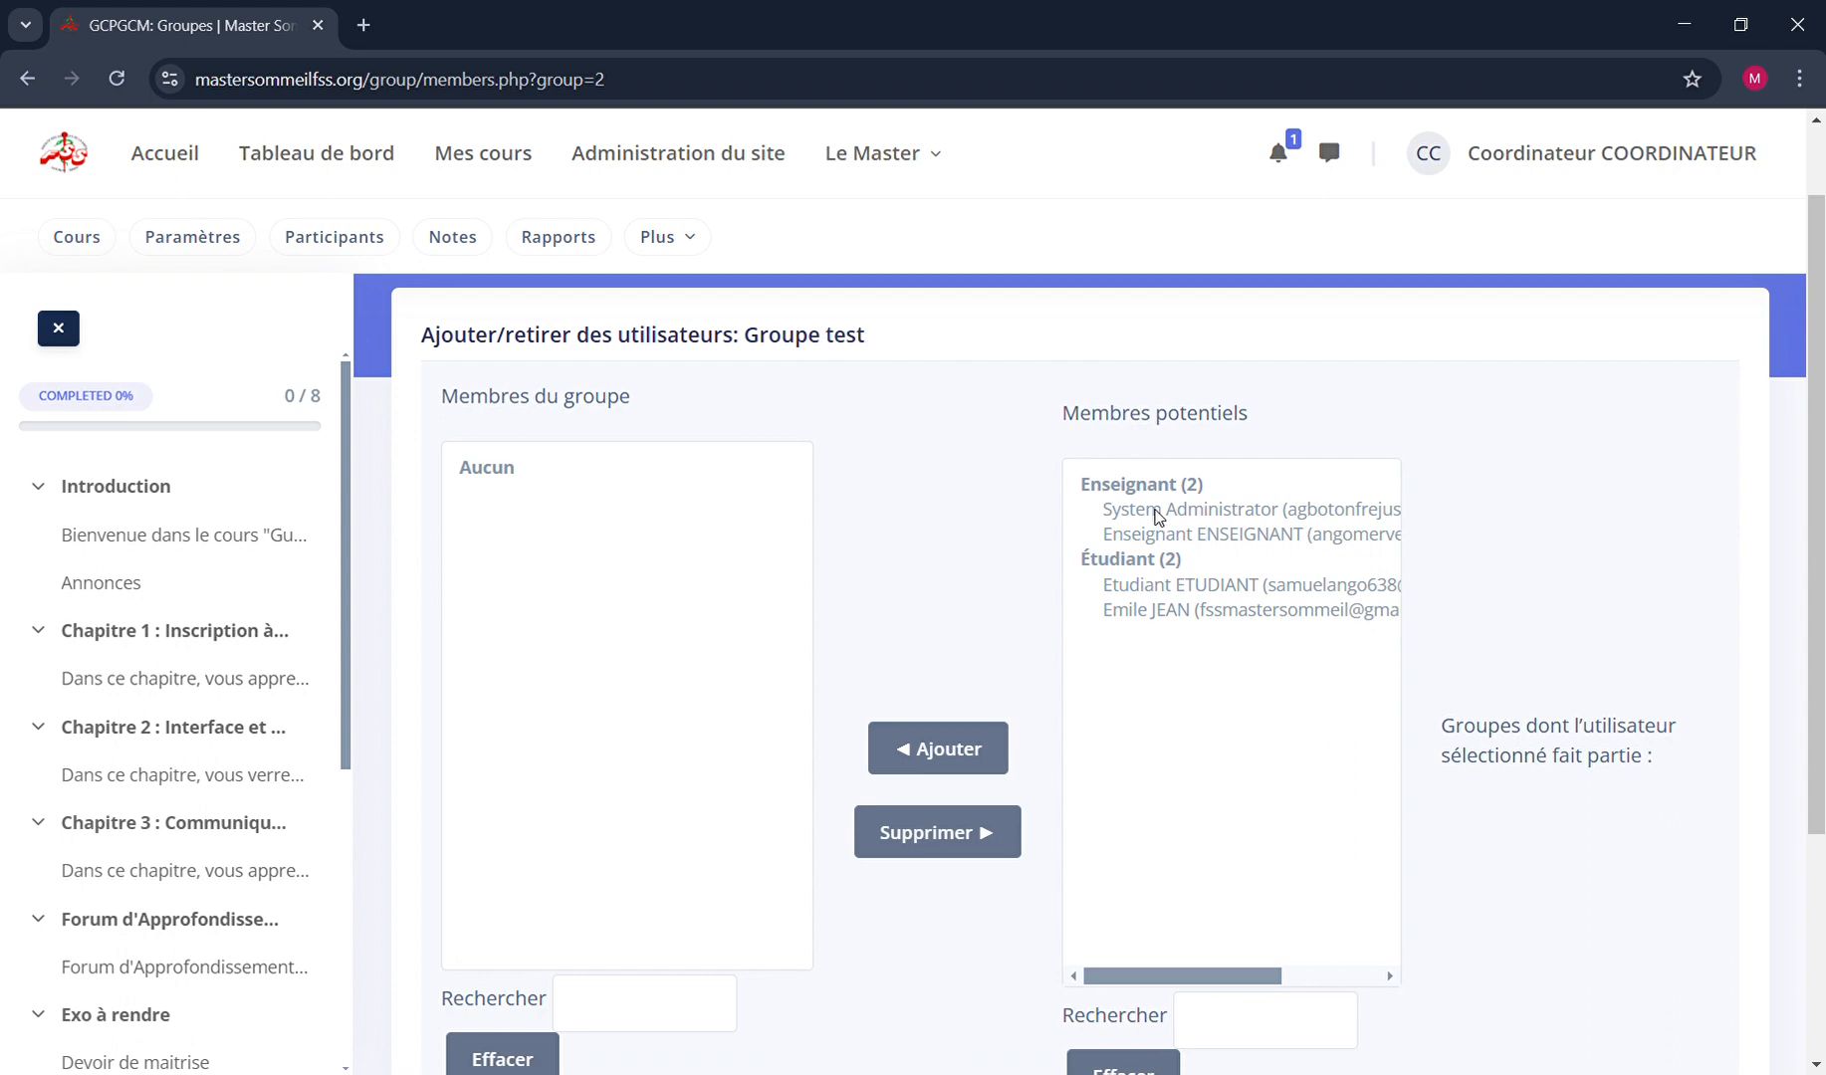
{"action": "left_click", "coordinate": [1158, 510]}
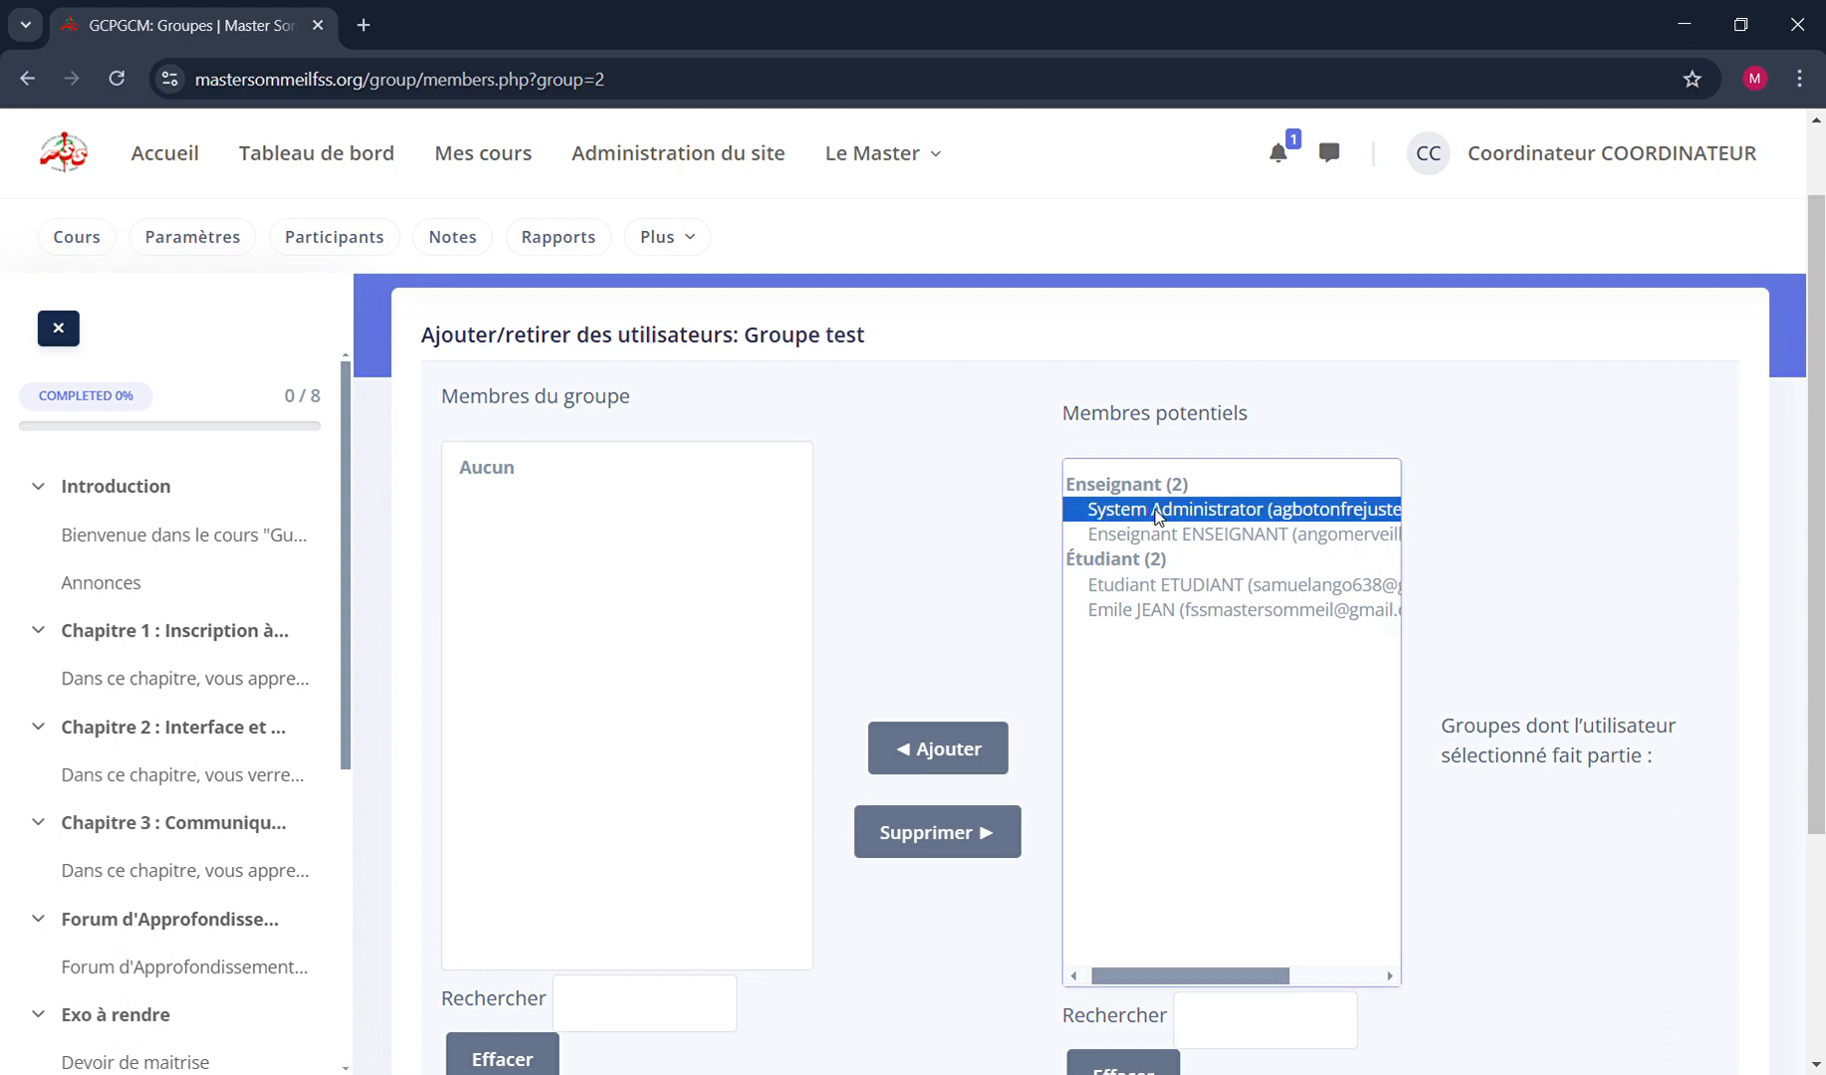
{"action": "left_click", "coordinate": [1140, 534]}
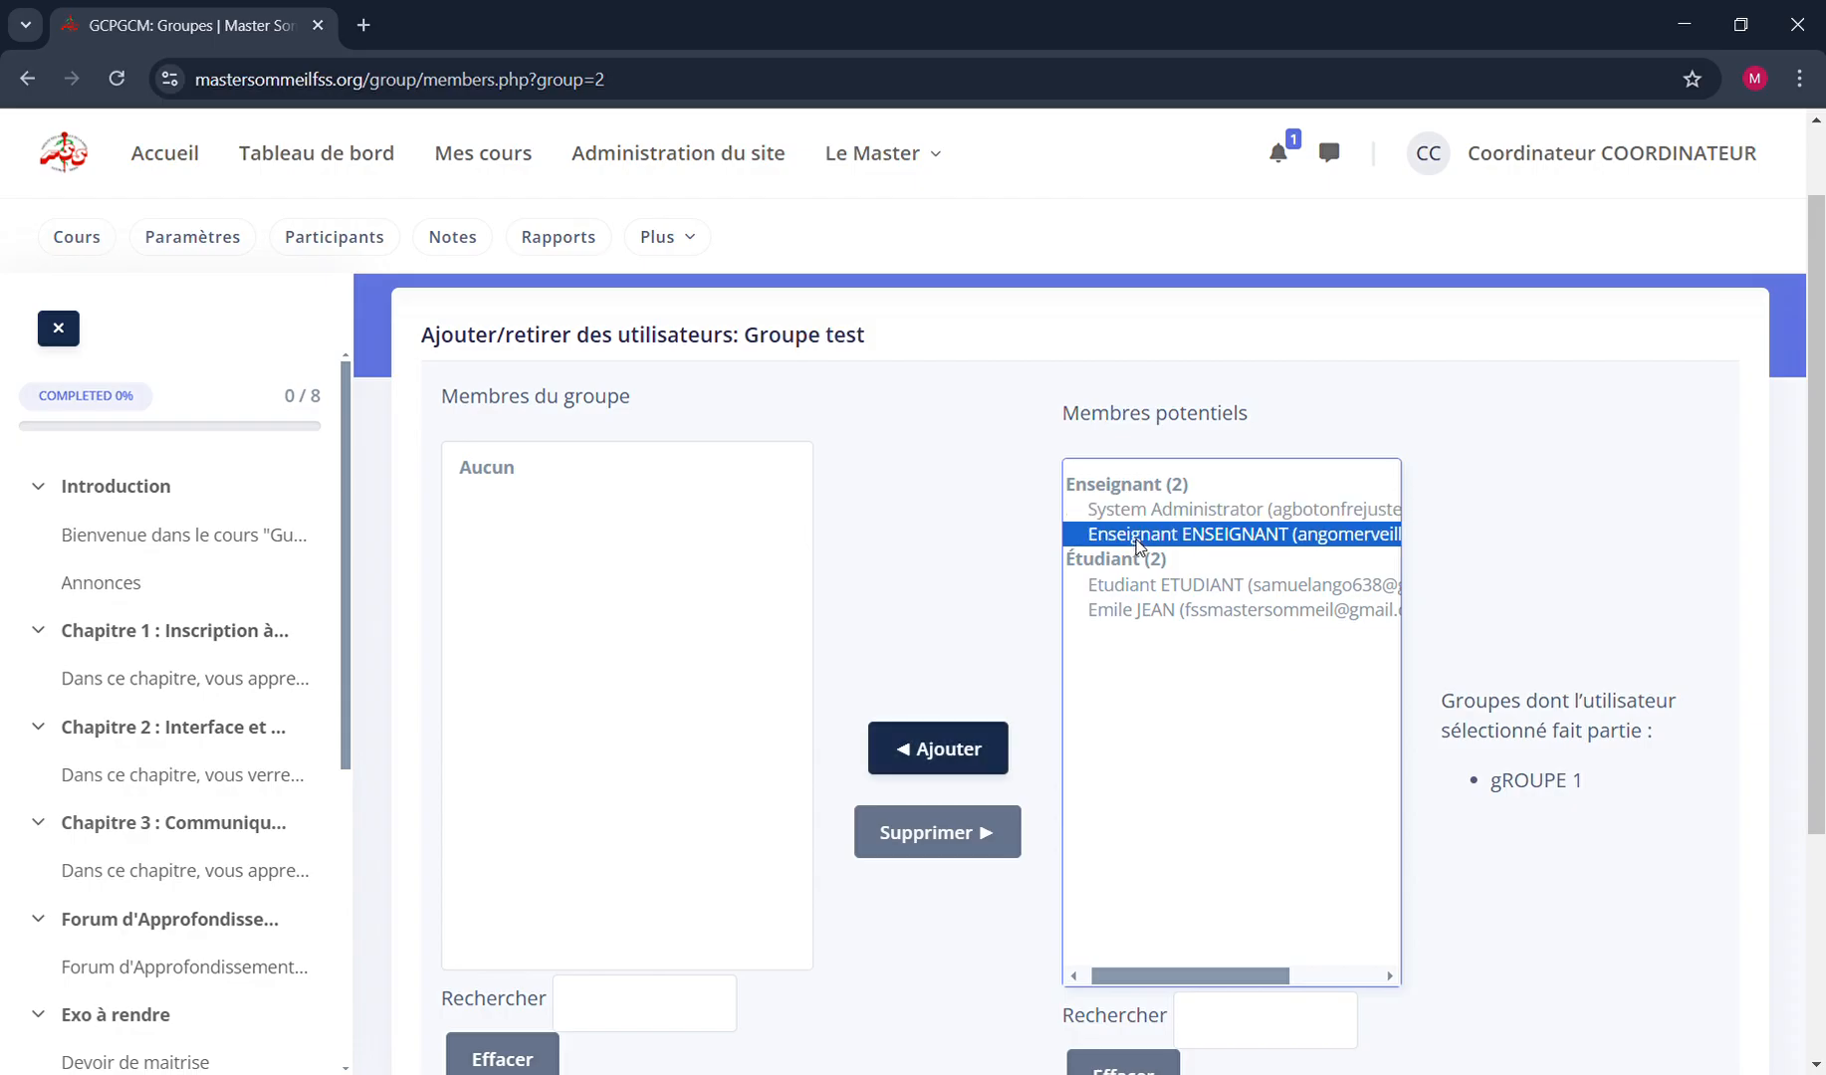
{"action": "left_click", "coordinate": [1112, 514]}
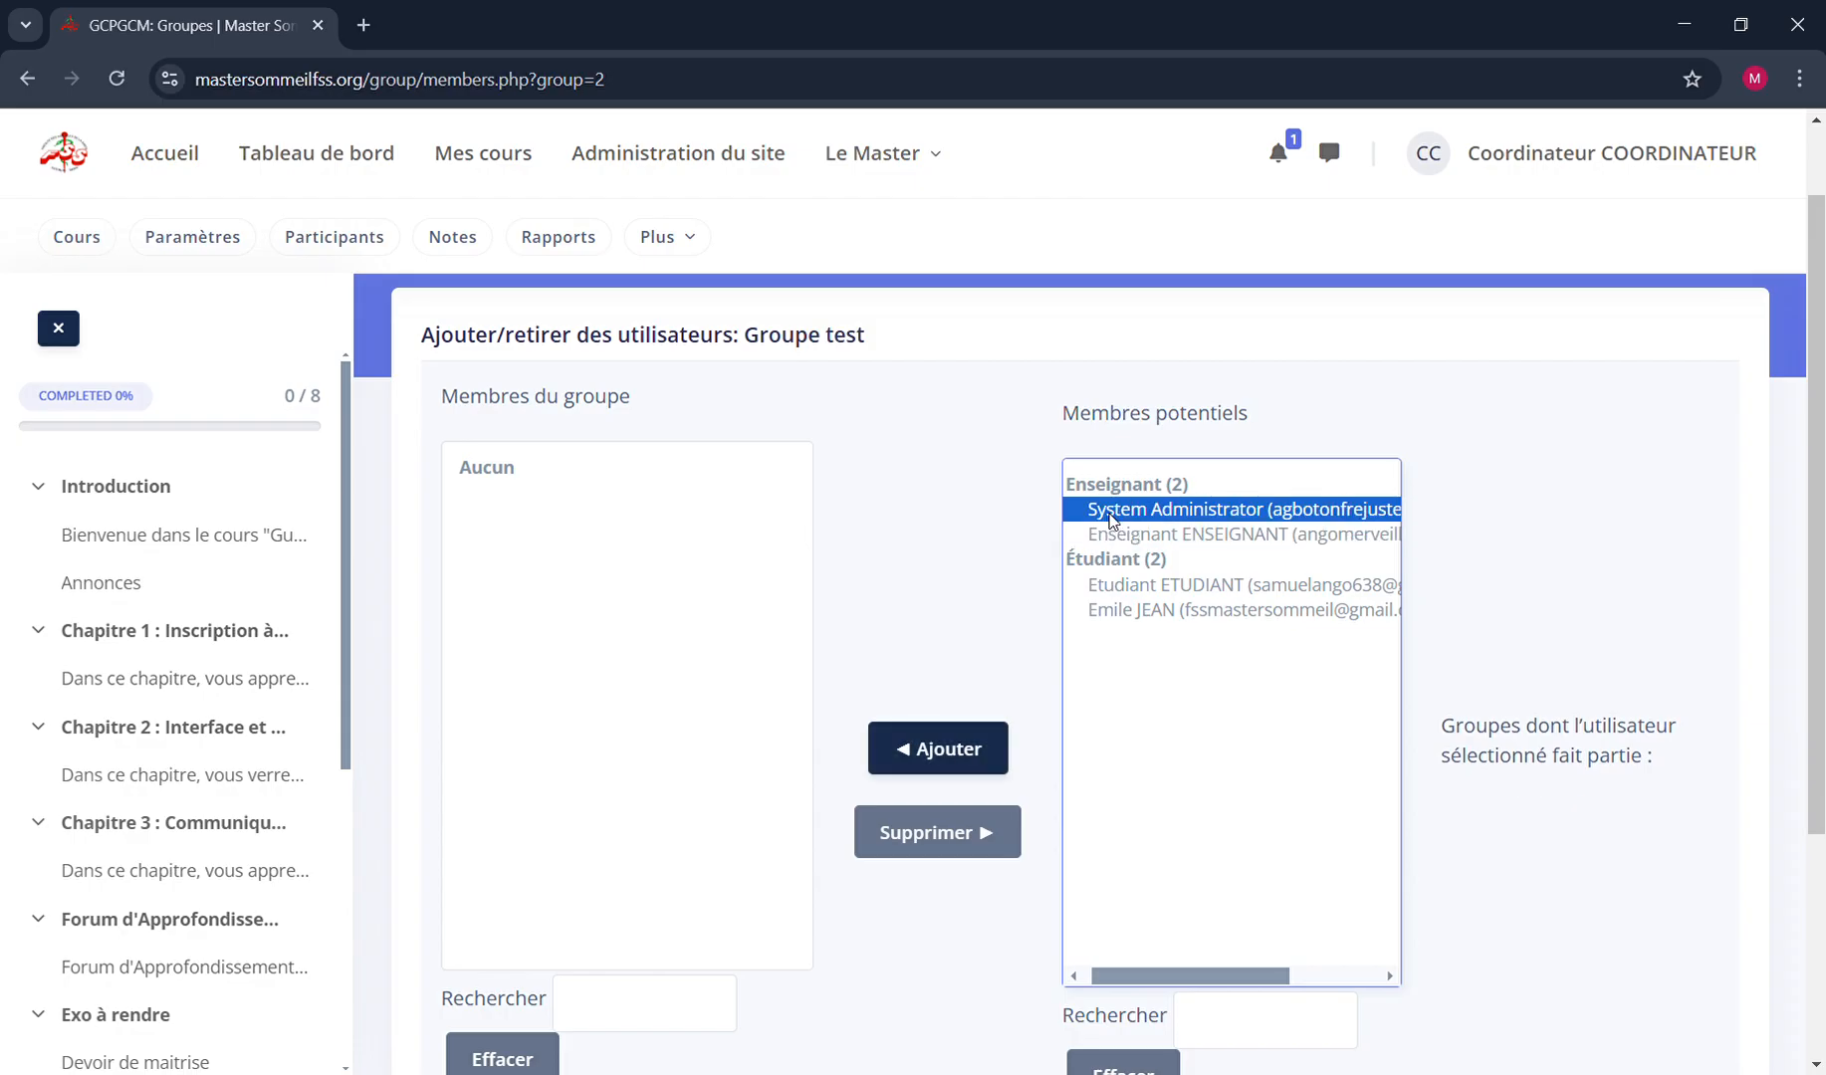
{"action": "left_click", "coordinate": [921, 749]}
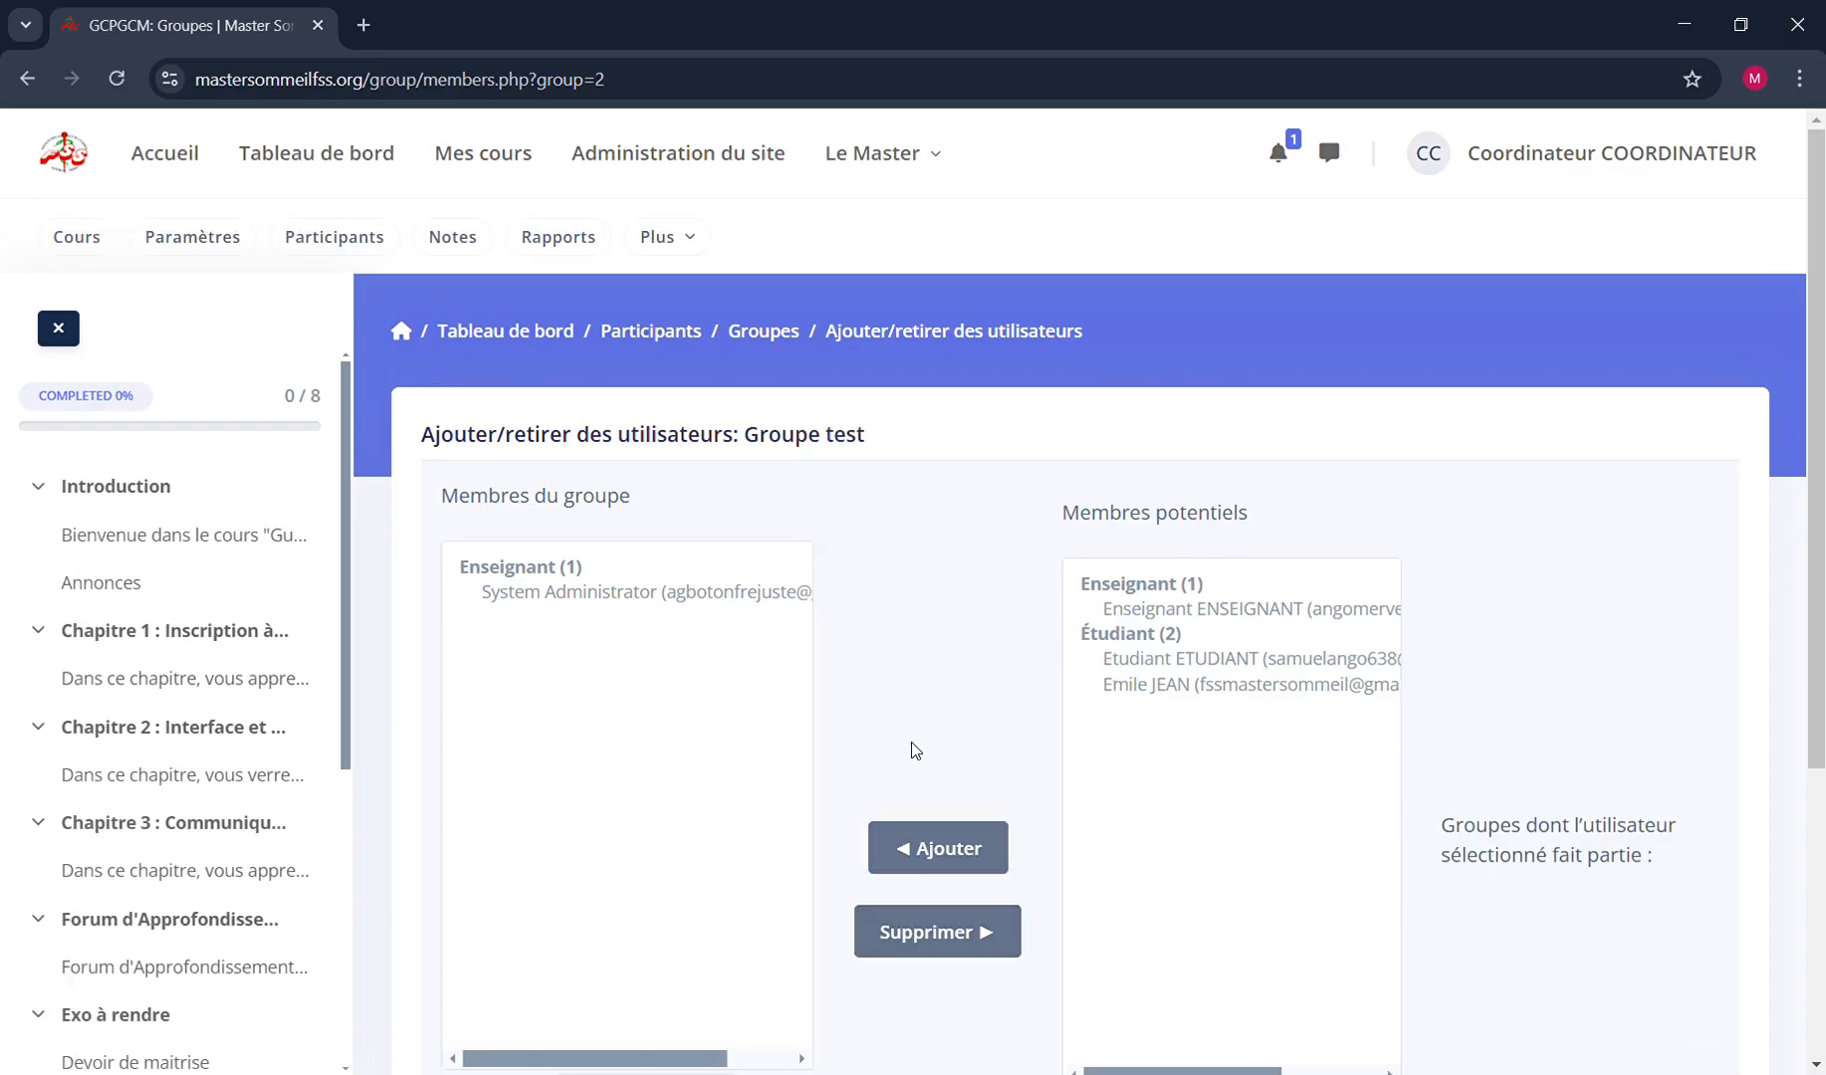
{"action": "left_click", "coordinate": [1150, 612]}
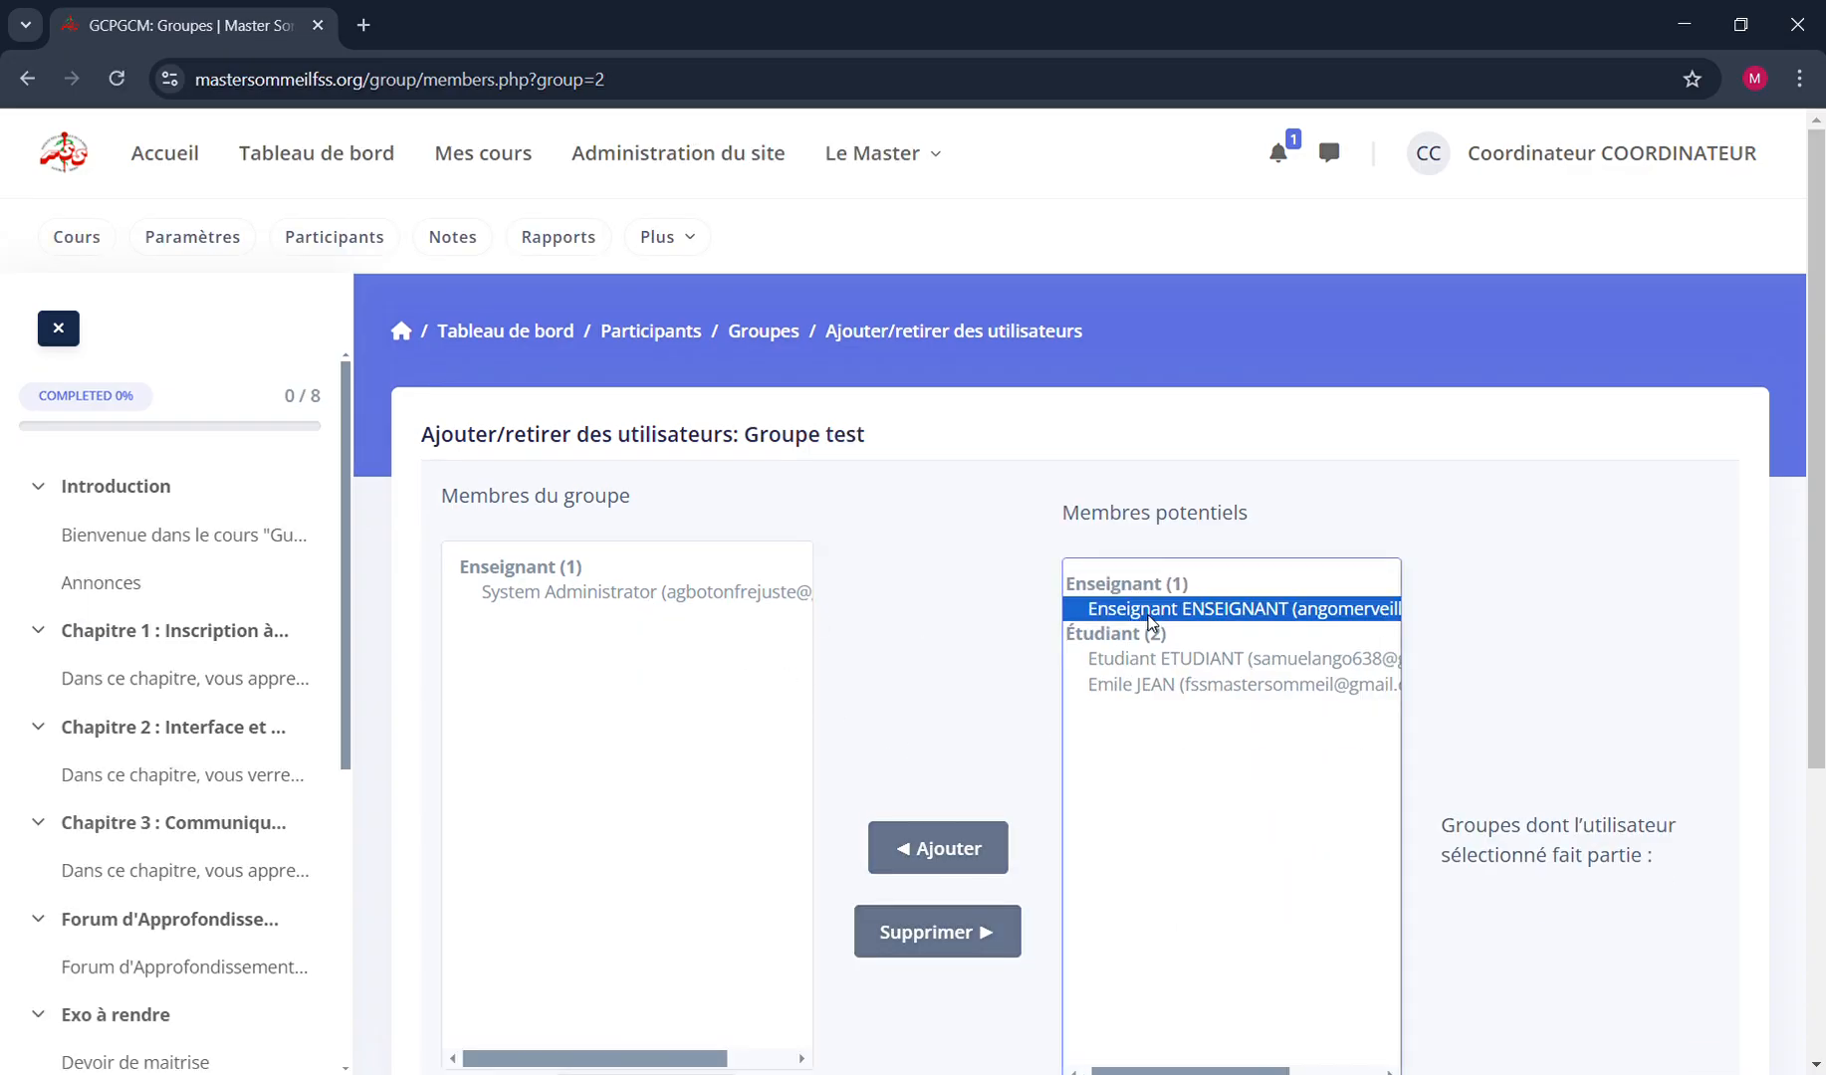
{"action": "left_click", "coordinate": [945, 871]}
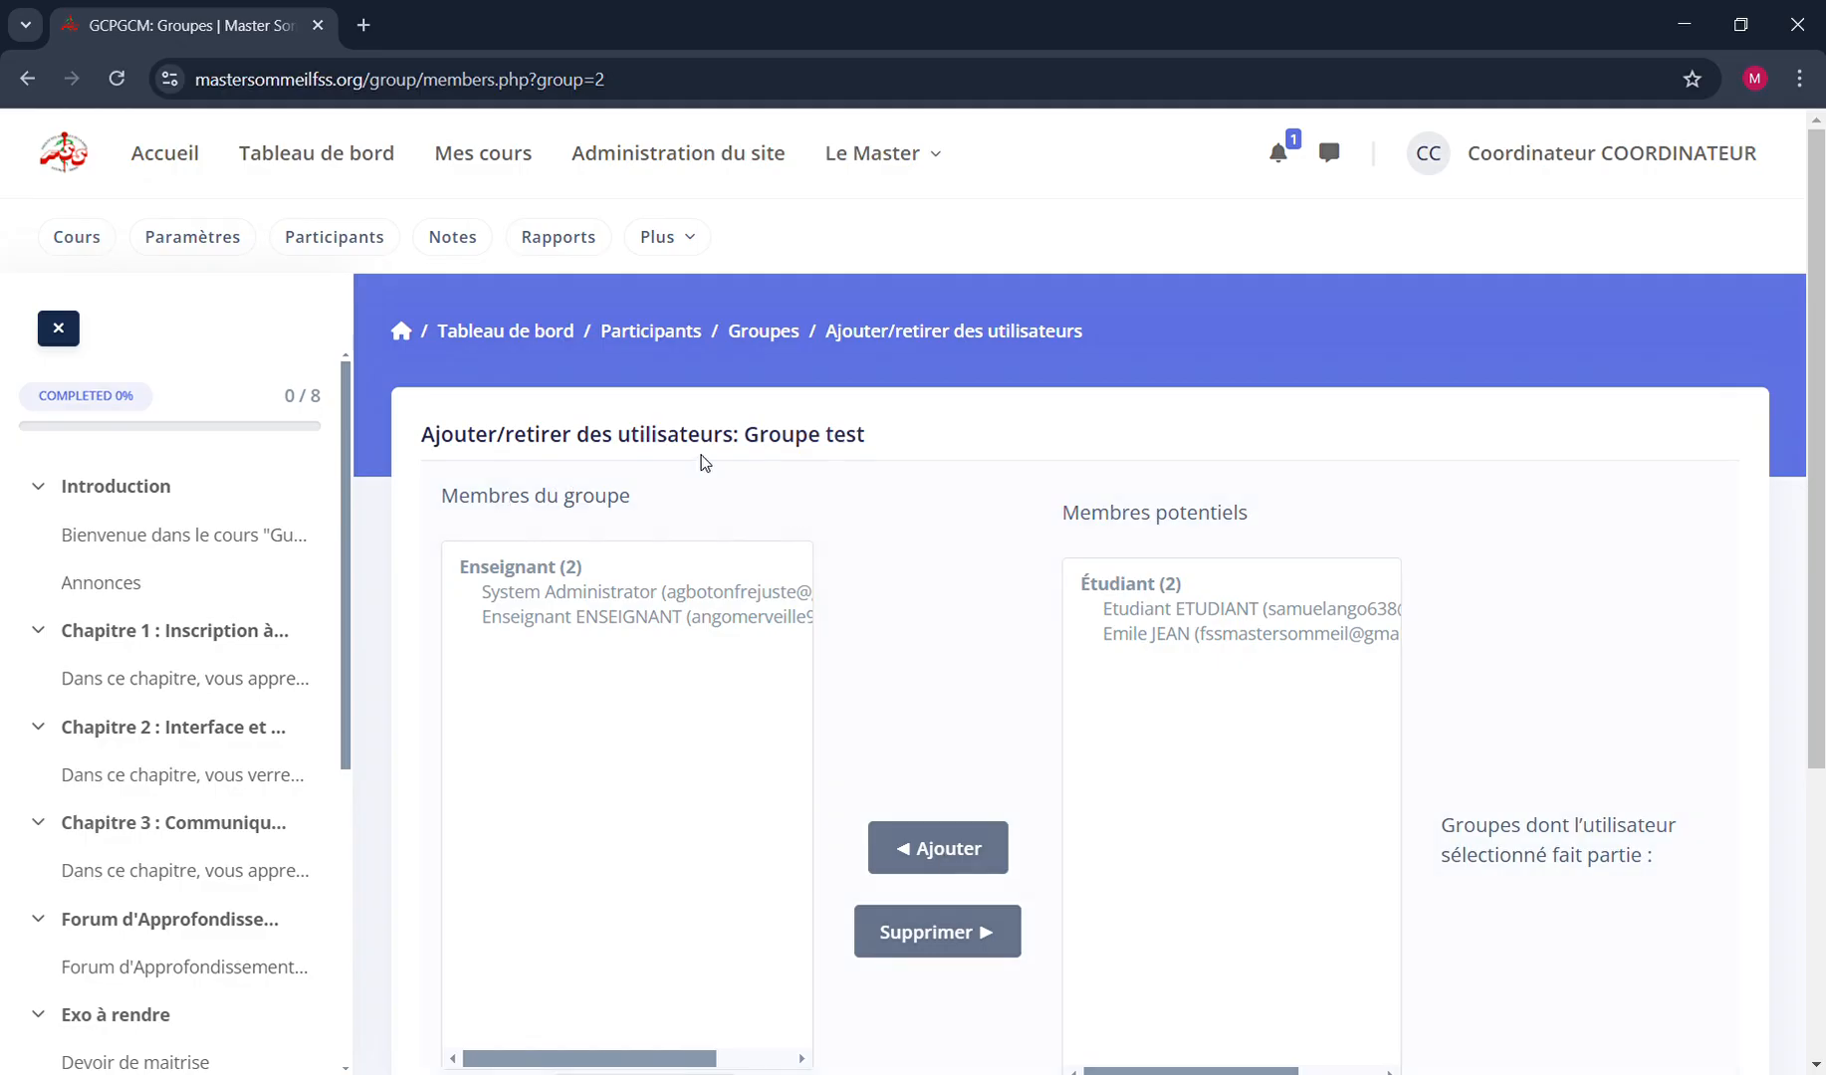
Return from the user assignment page to the group list and view the members of Groupe test
{"action": "triple_click", "coordinate": [794, 439]}
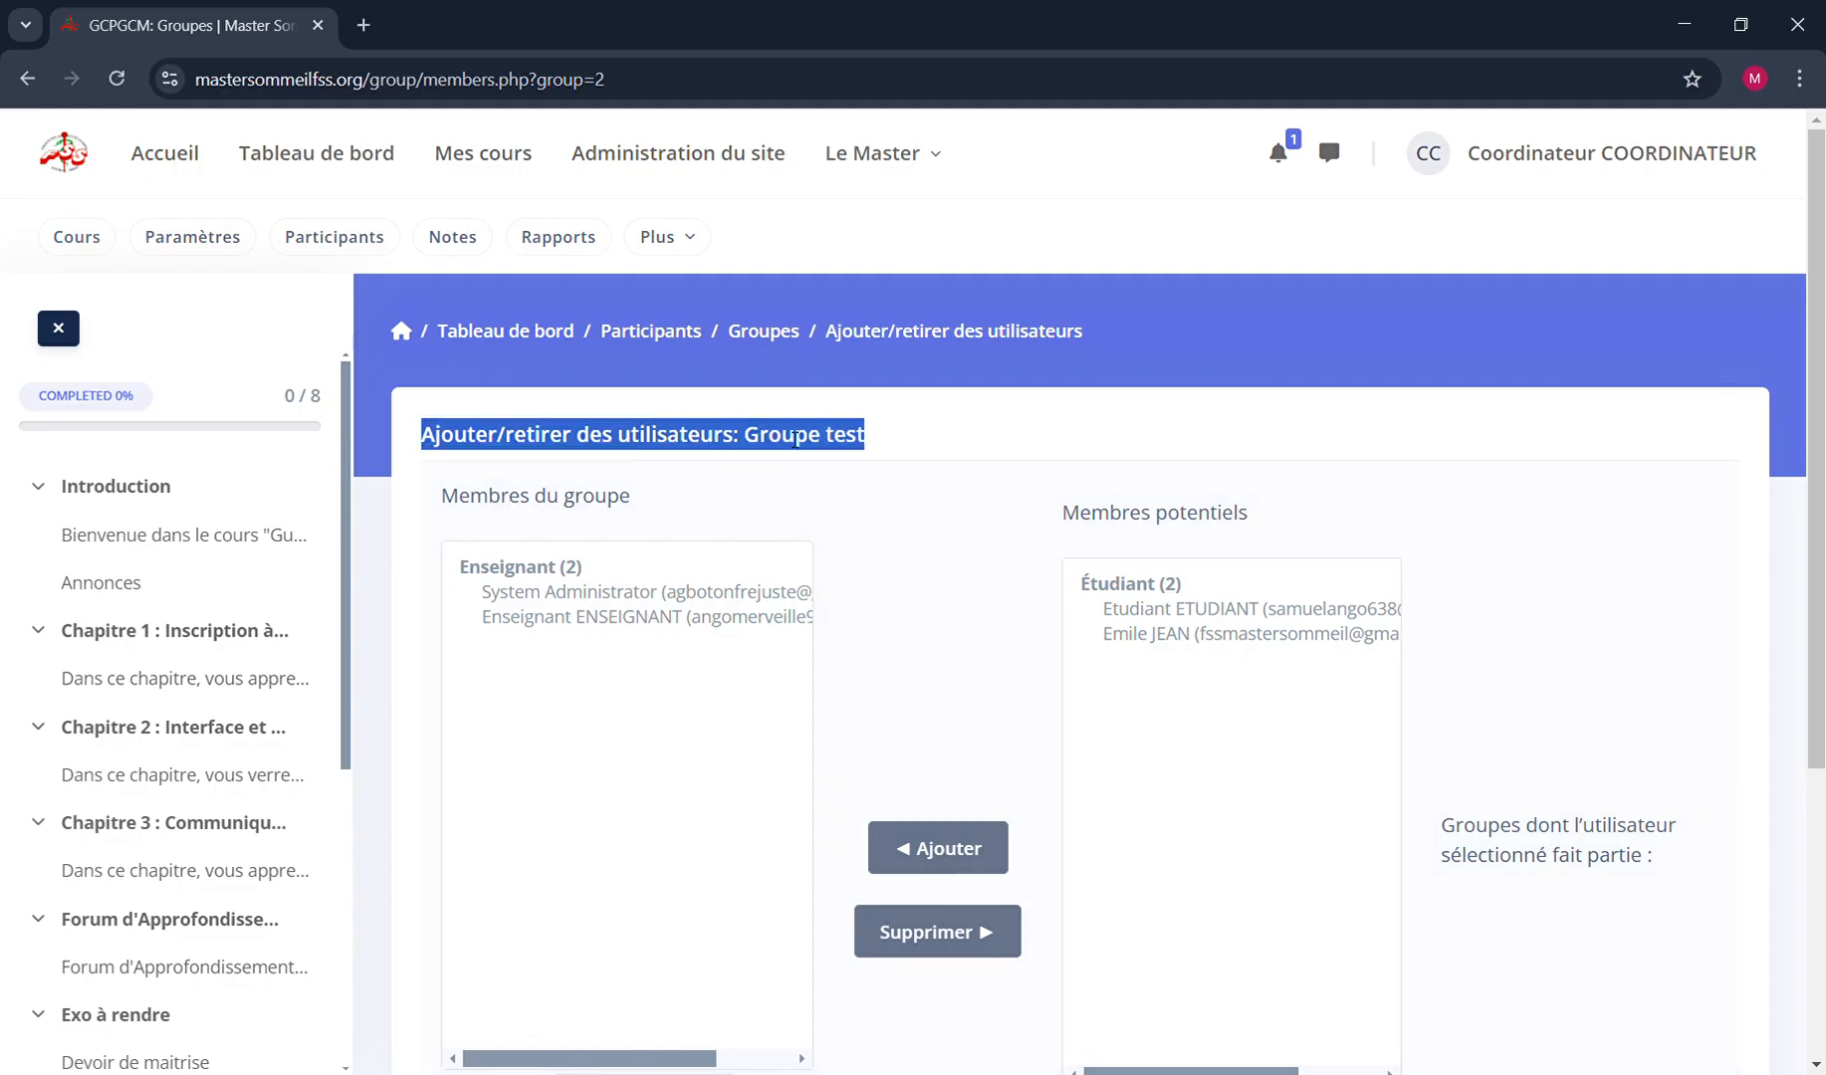
{"action": "left_click", "coordinate": [876, 547]}
{"action": "scroll", "coordinate": [903, 690], "scroll_direction": "down", "scroll_amount": 4}
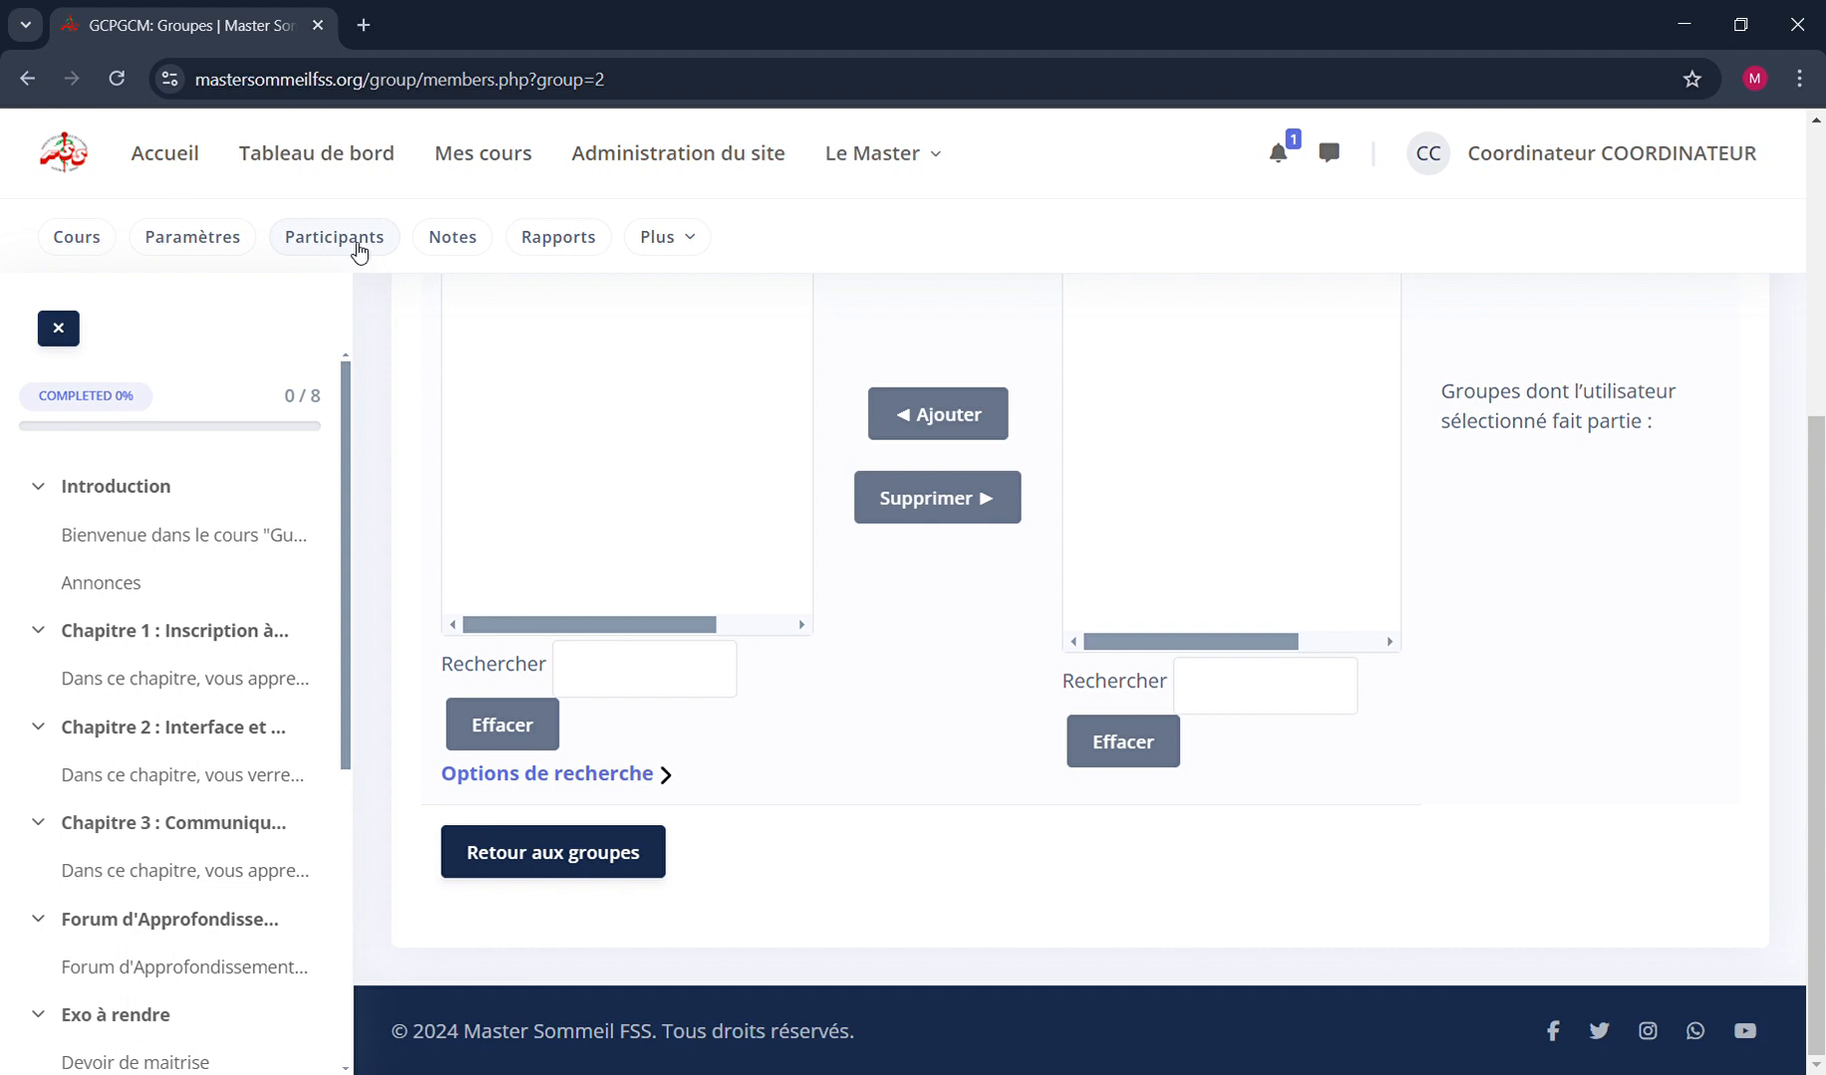
{"action": "left_click", "coordinate": [624, 856]}
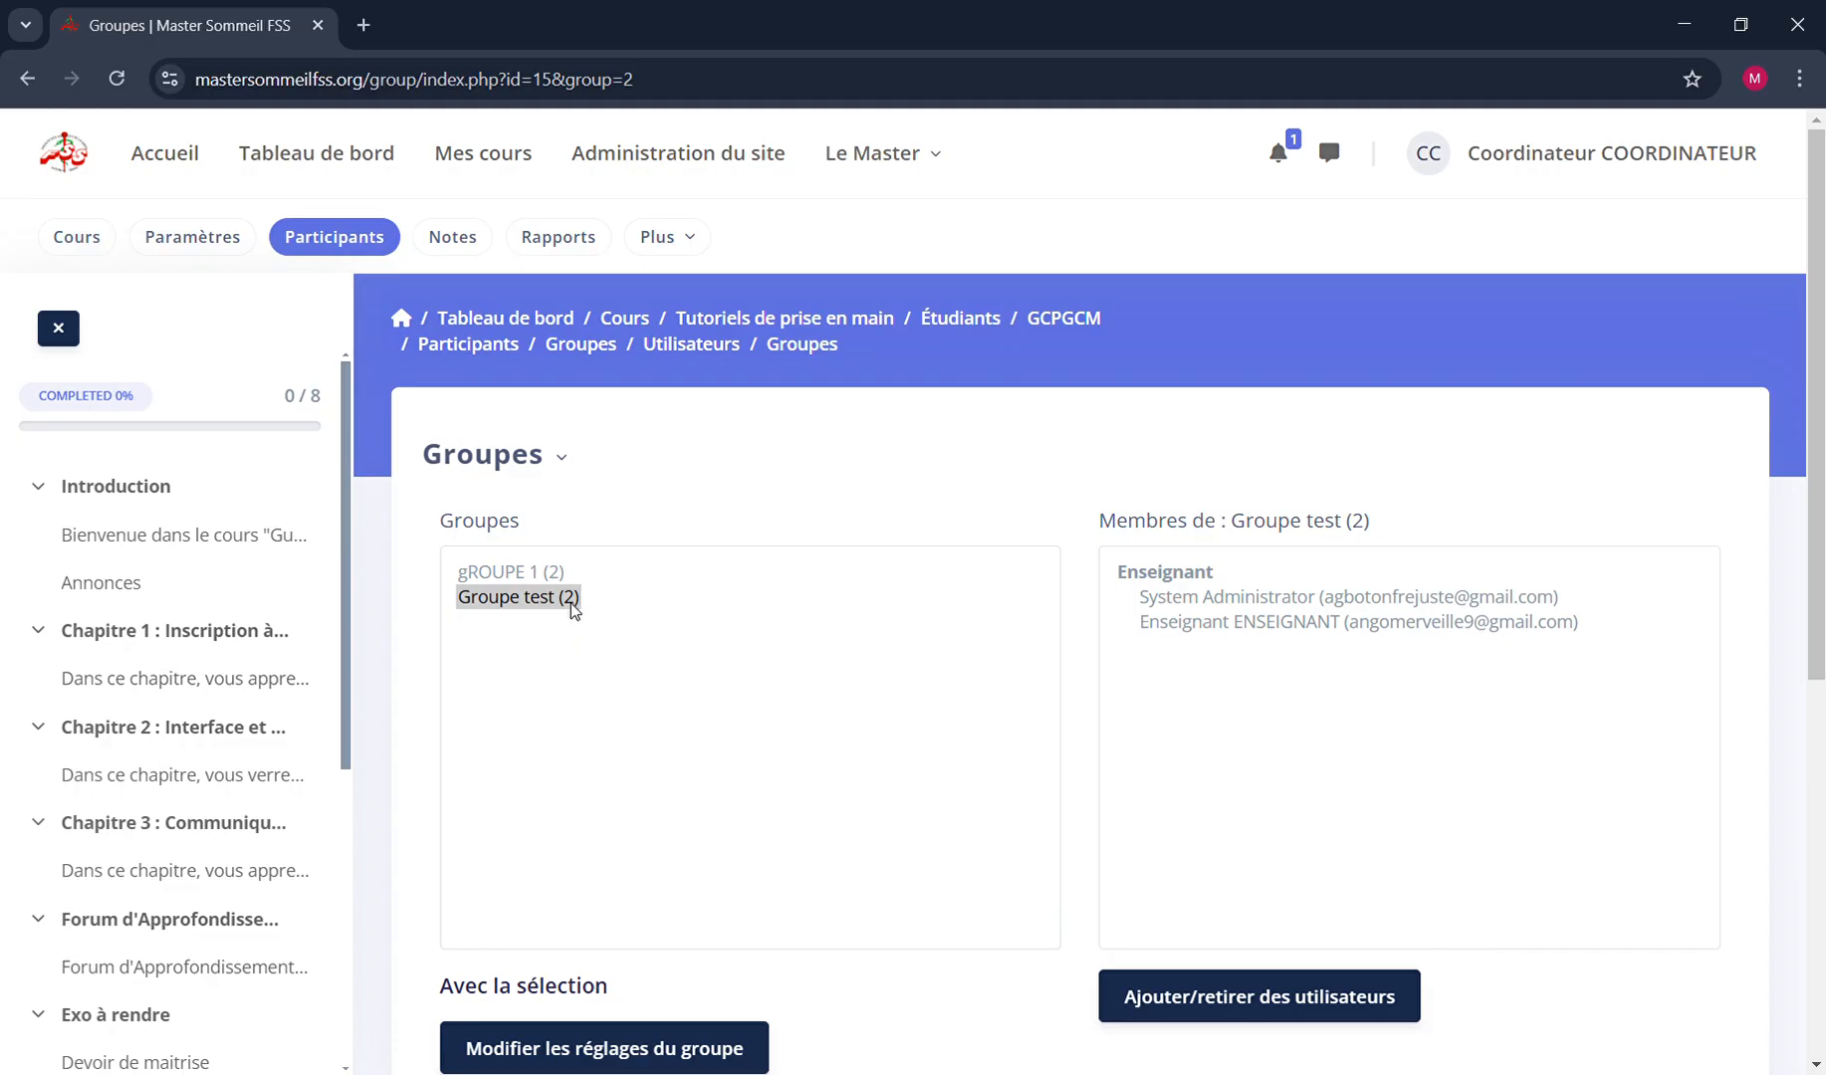
{"action": "left_click", "coordinate": [570, 602]}
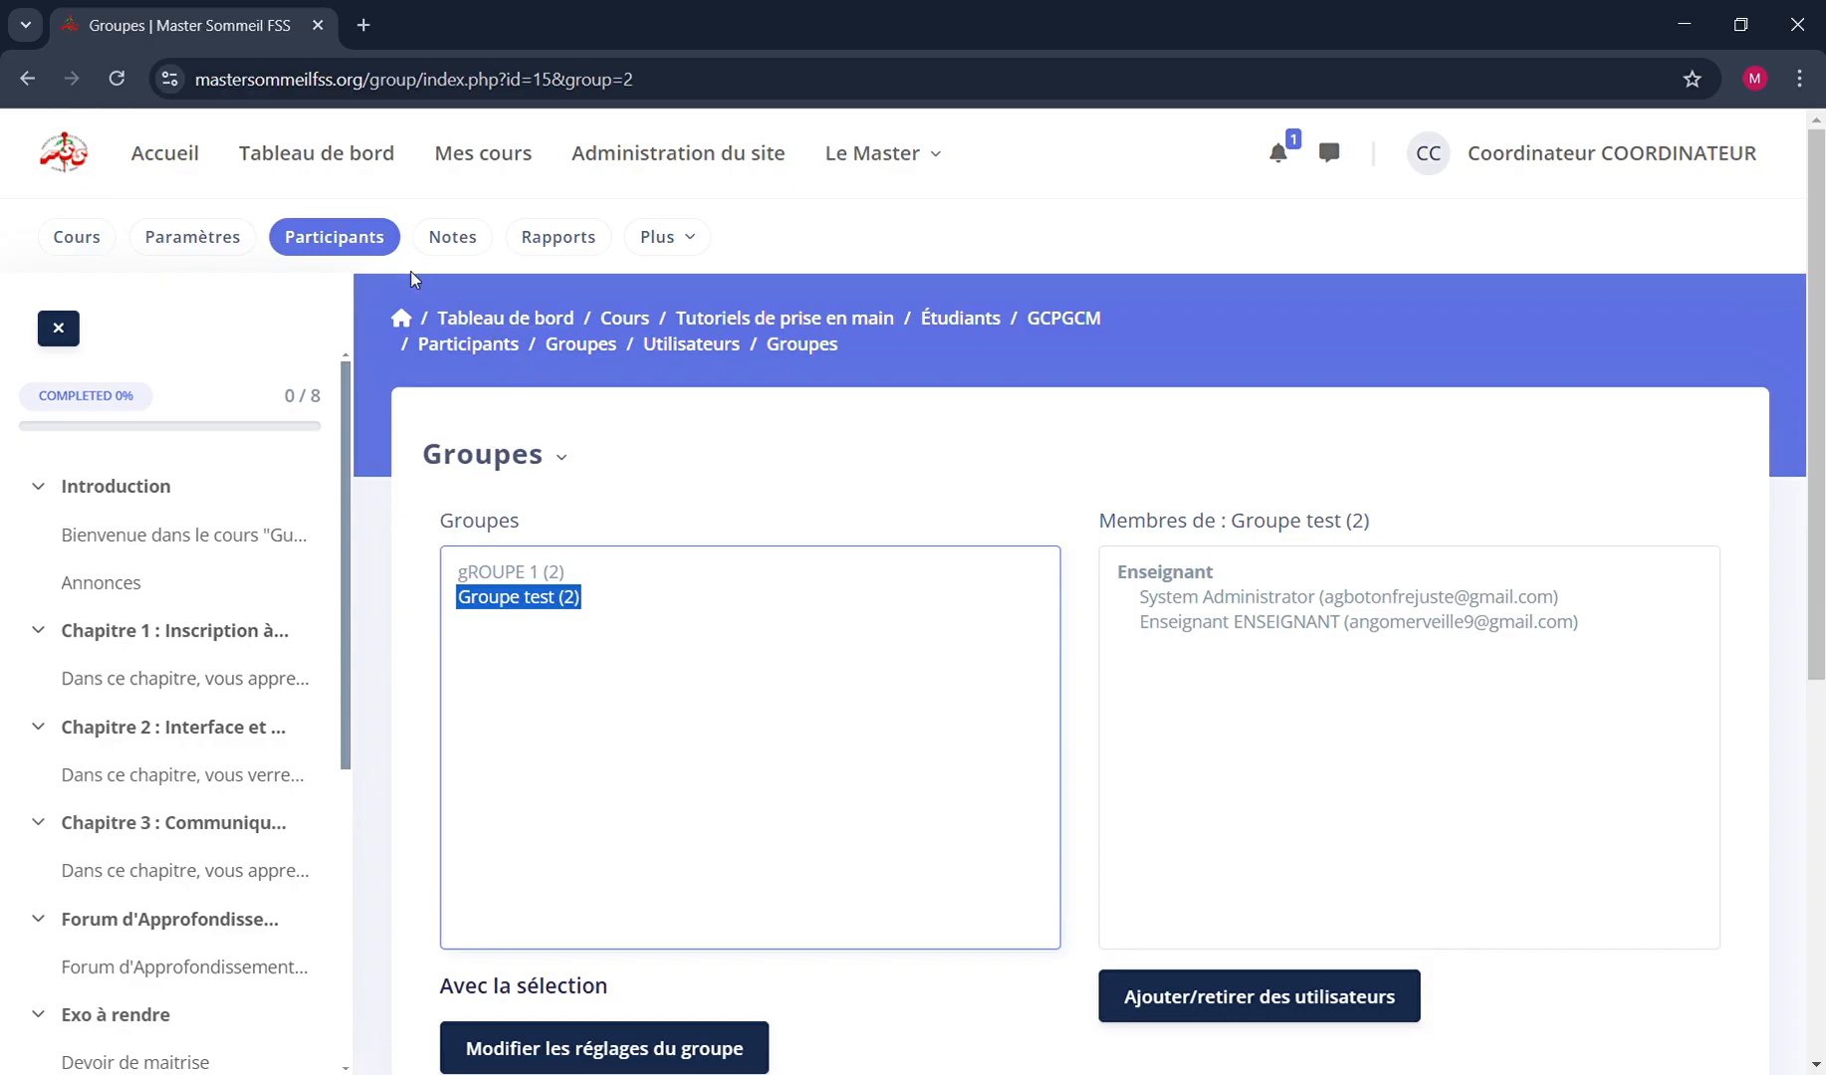
Open the course's participant list and review which groups each enrolled user belongs to
{"action": "left_click", "coordinate": [371, 246]}
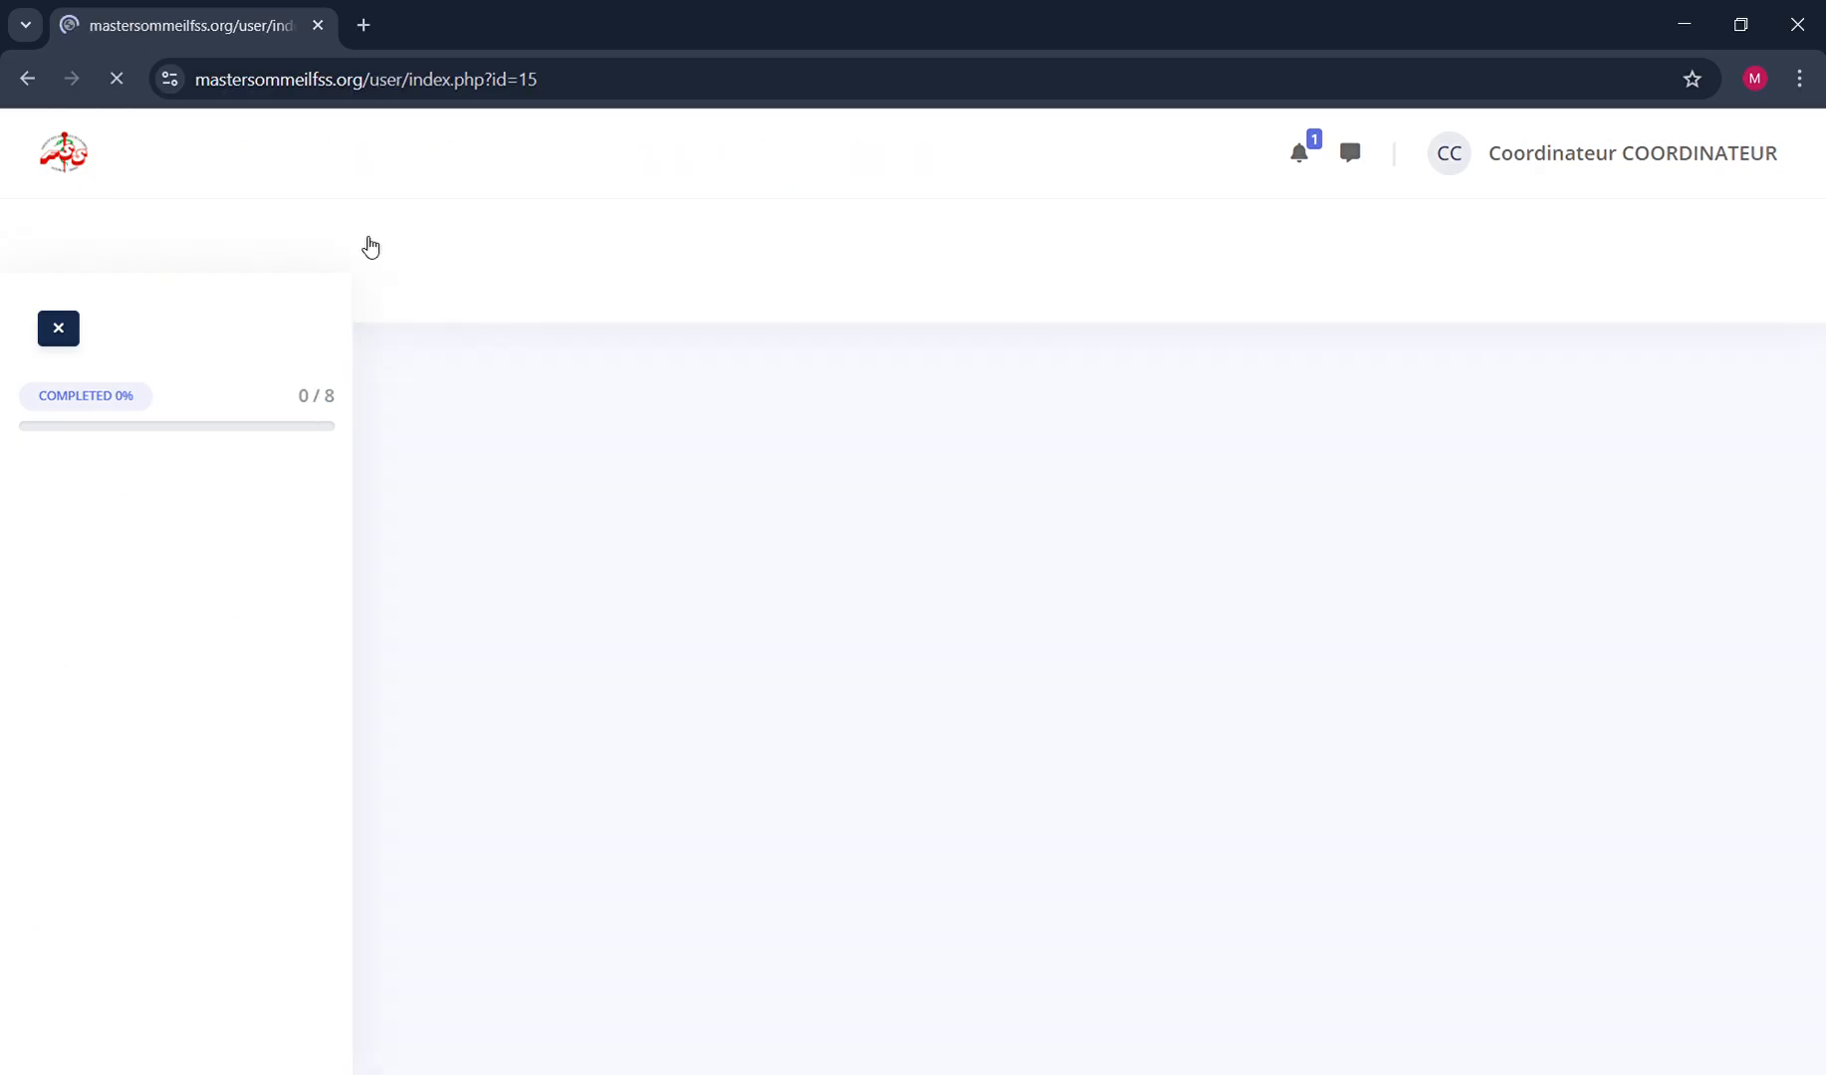
{"action": "scroll", "coordinate": [975, 597], "scroll_direction": "down", "scroll_amount": 5}
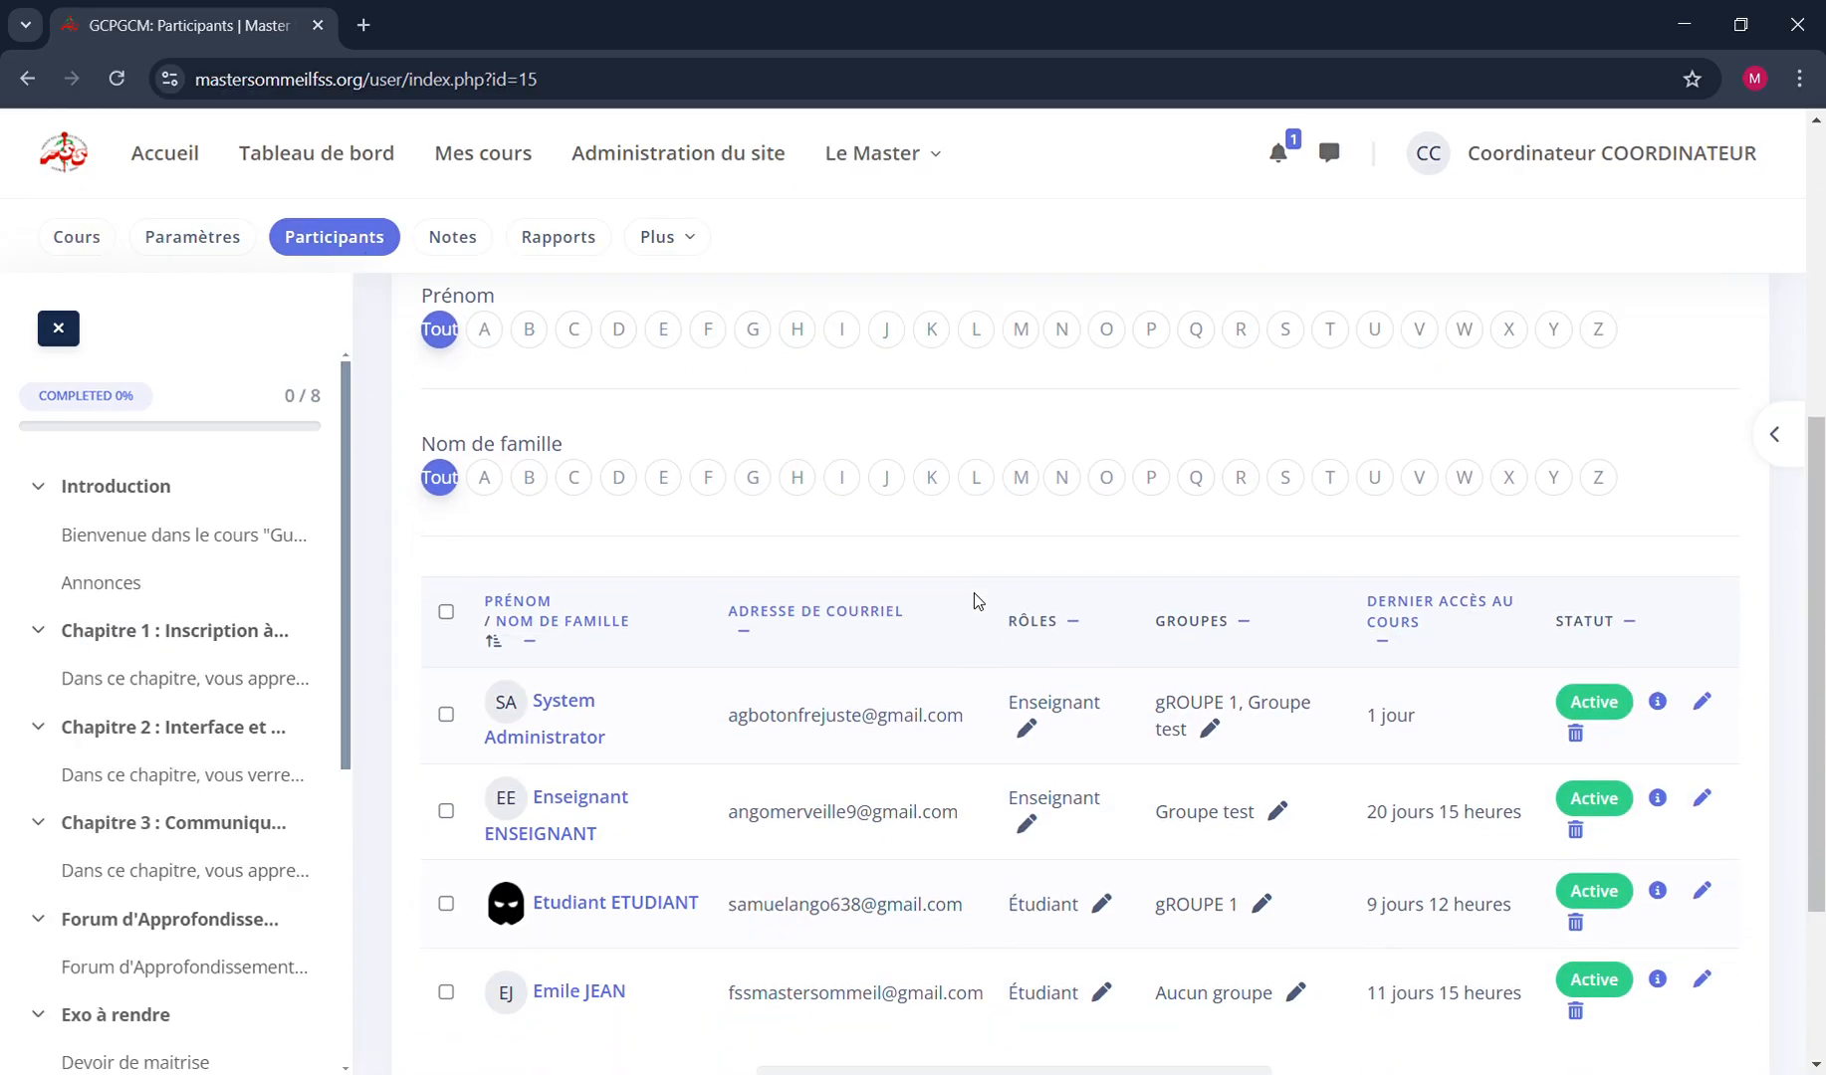
{"action": "scroll", "coordinate": [975, 592], "scroll_direction": "down", "scroll_amount": 3}
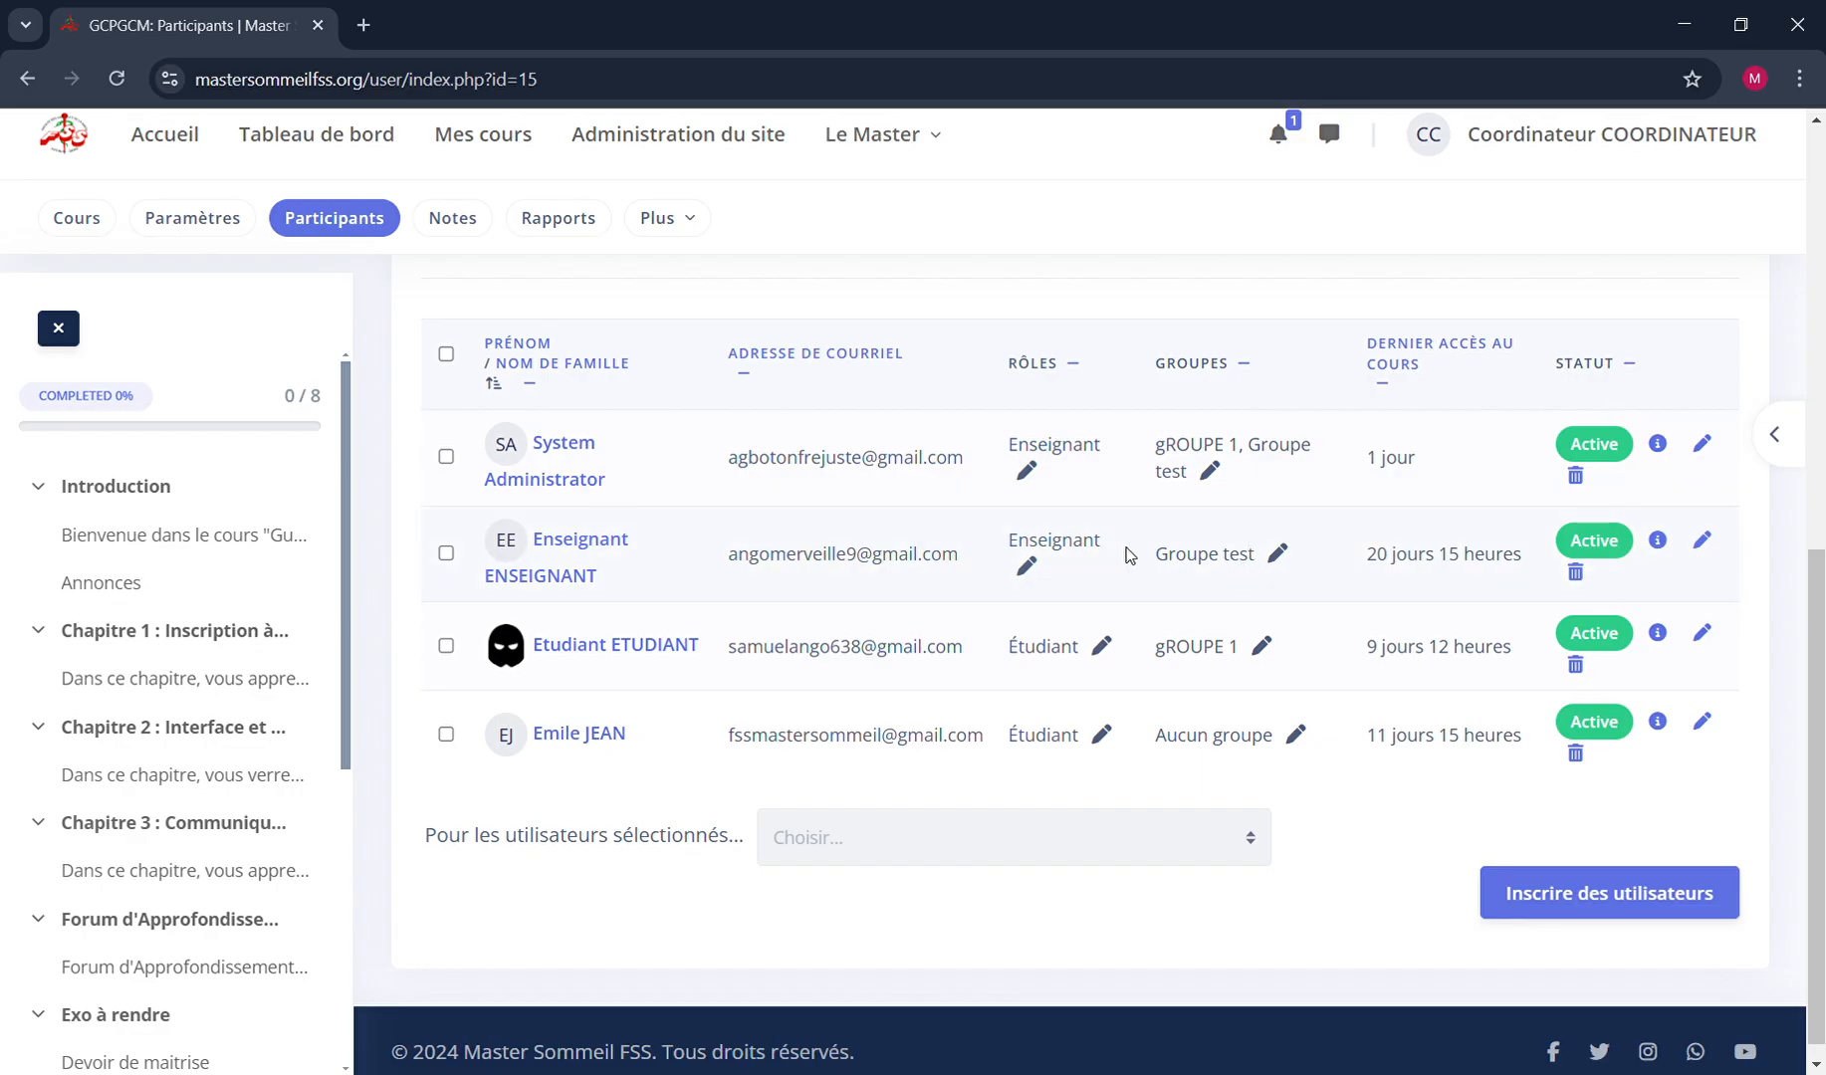
{"action": "scroll", "coordinate": [1390, 411], "scroll_direction": "up", "scroll_amount": 4}
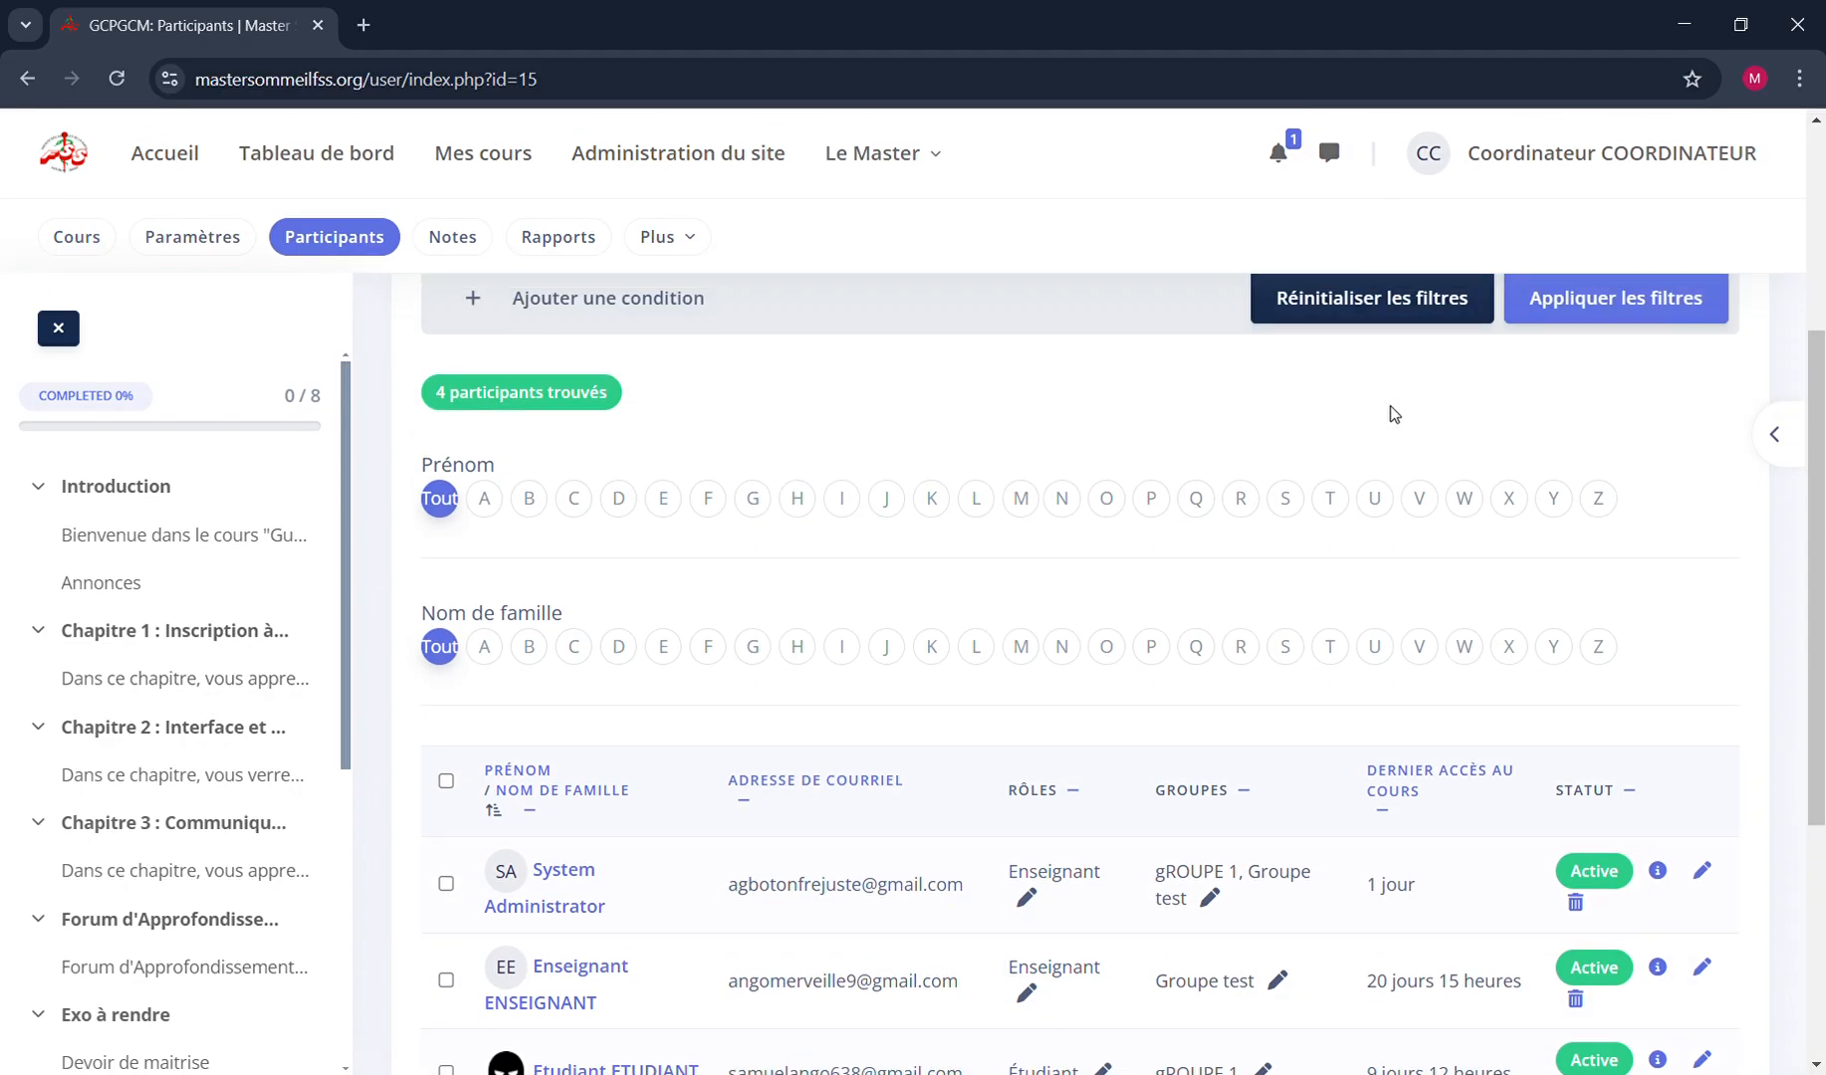
{"action": "scroll", "coordinate": [1295, 837], "scroll_direction": "up", "scroll_amount": 4}
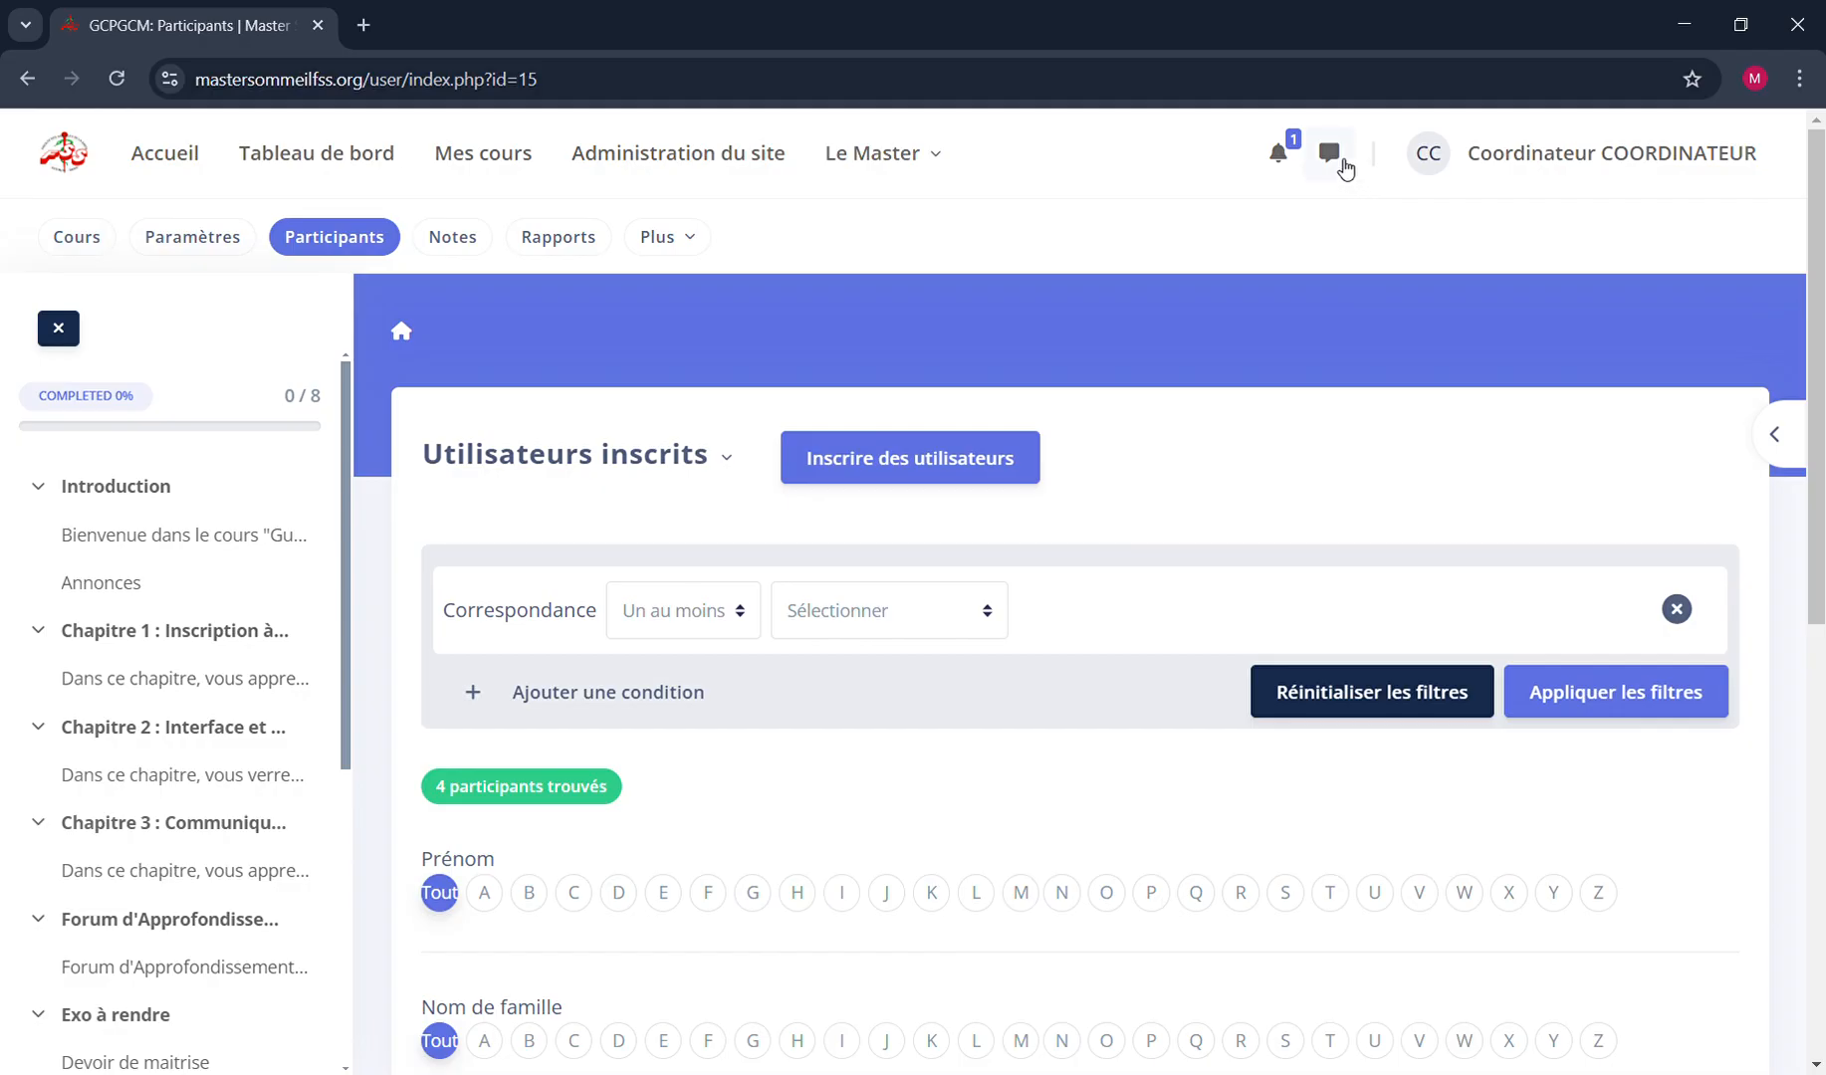
Open the messaging drawer, check the Groupe conversations section and close the drawer
{"action": "left_click", "coordinate": [1339, 157]}
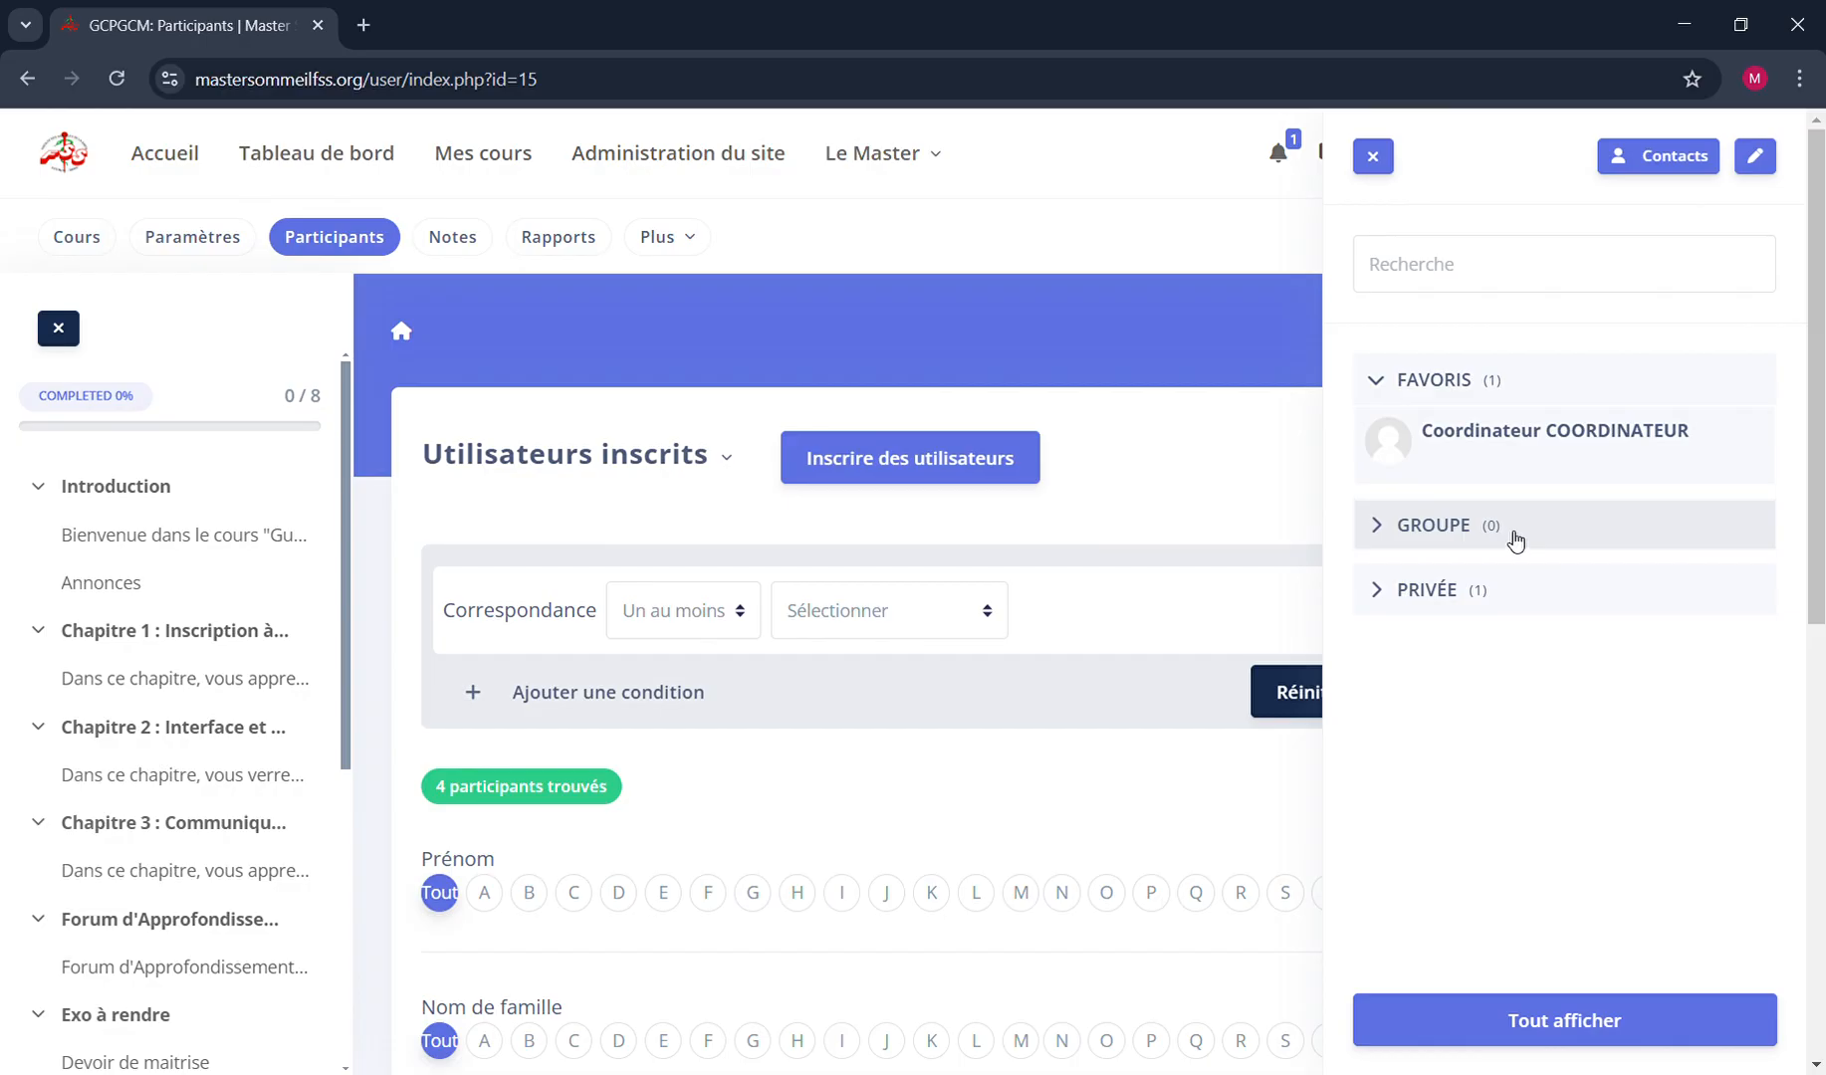
{"action": "left_click", "coordinate": [1582, 542]}
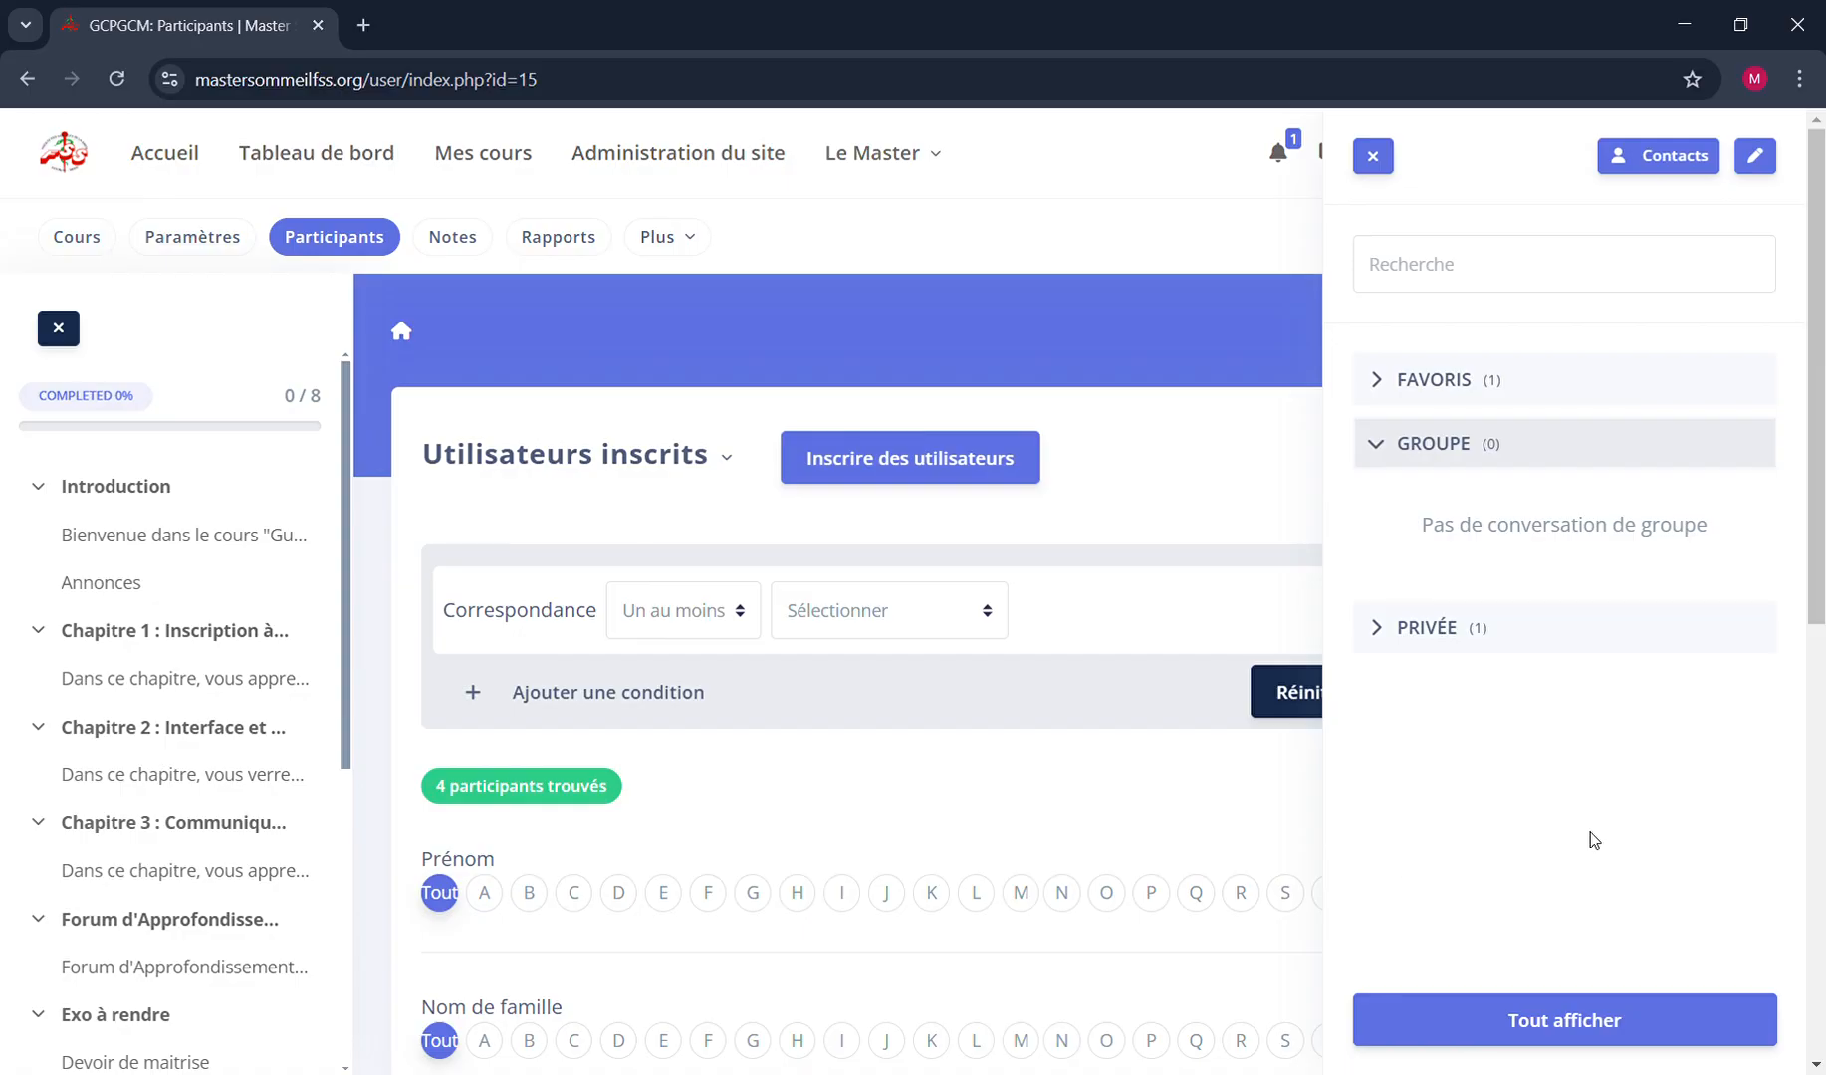
{"action": "scroll", "coordinate": [1593, 840], "scroll_direction": "down", "scroll_amount": 5}
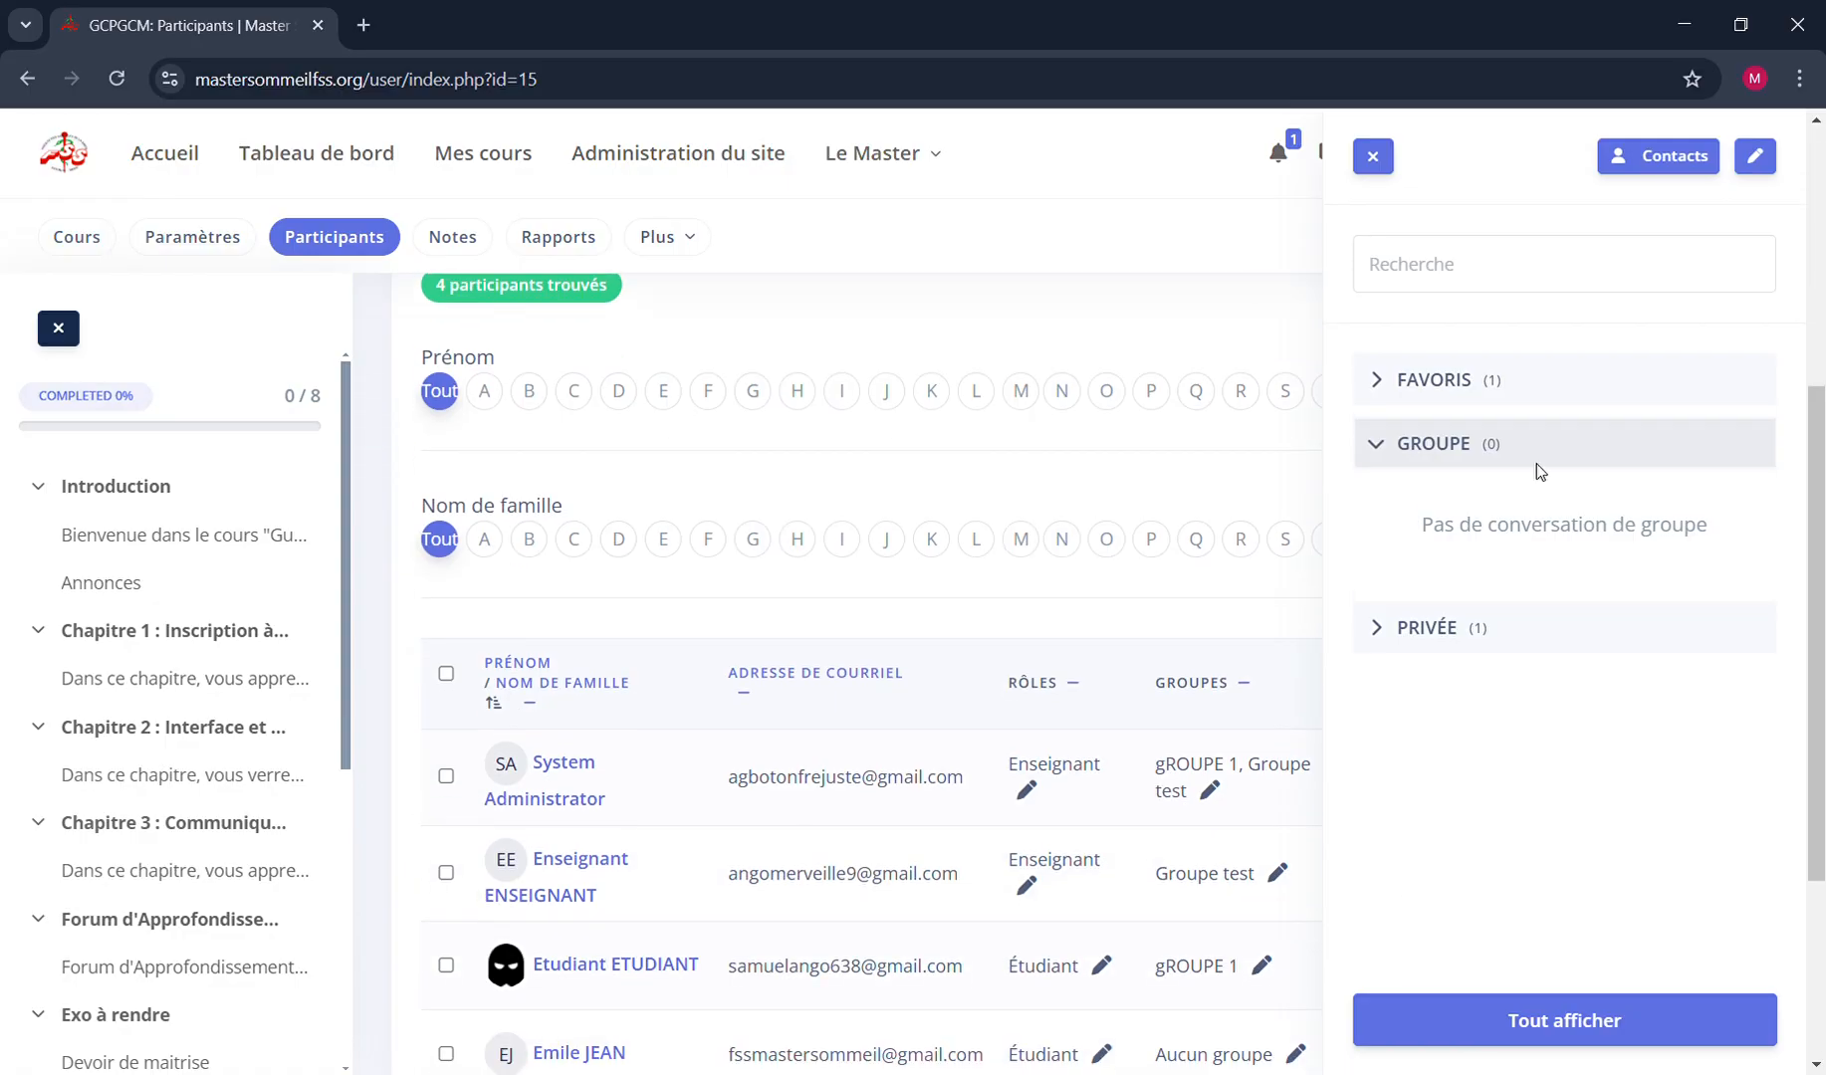
{"action": "left_click", "coordinate": [1383, 161]}
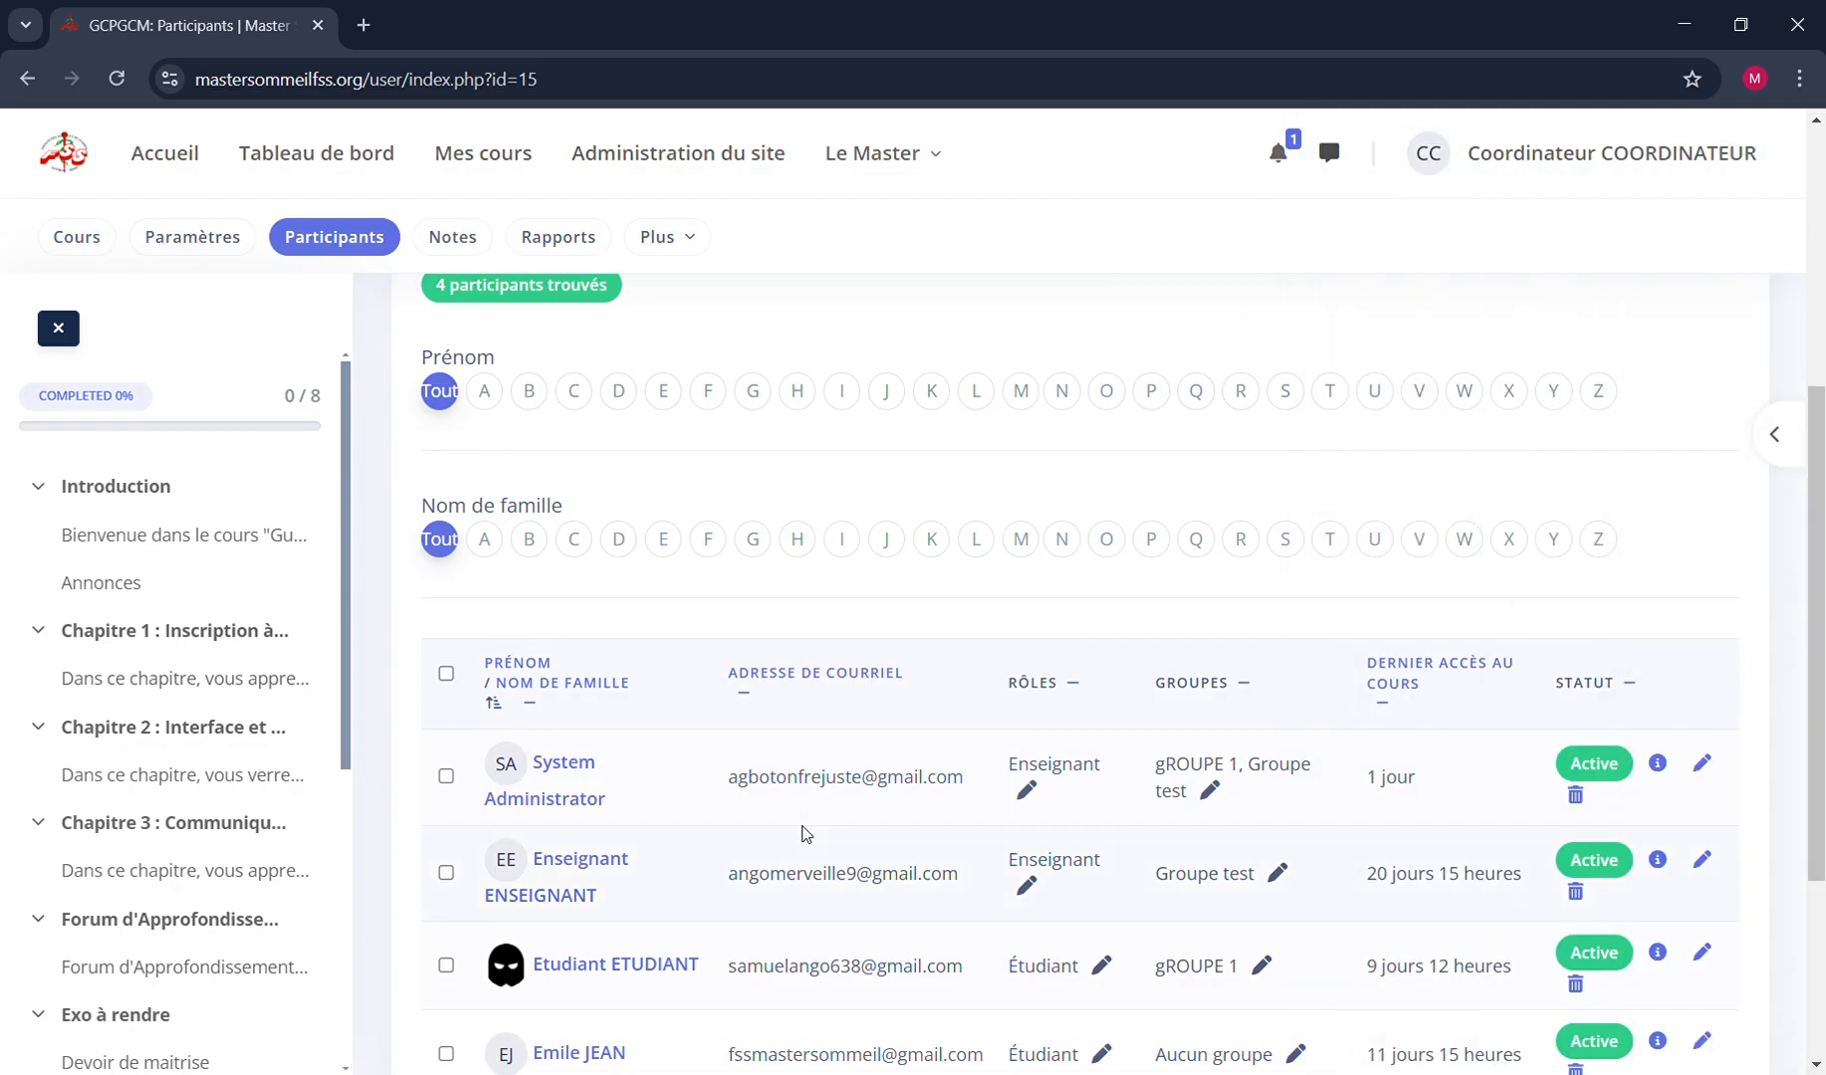
{"action": "scroll", "coordinate": [802, 835], "scroll_direction": "down", "scroll_amount": 2}
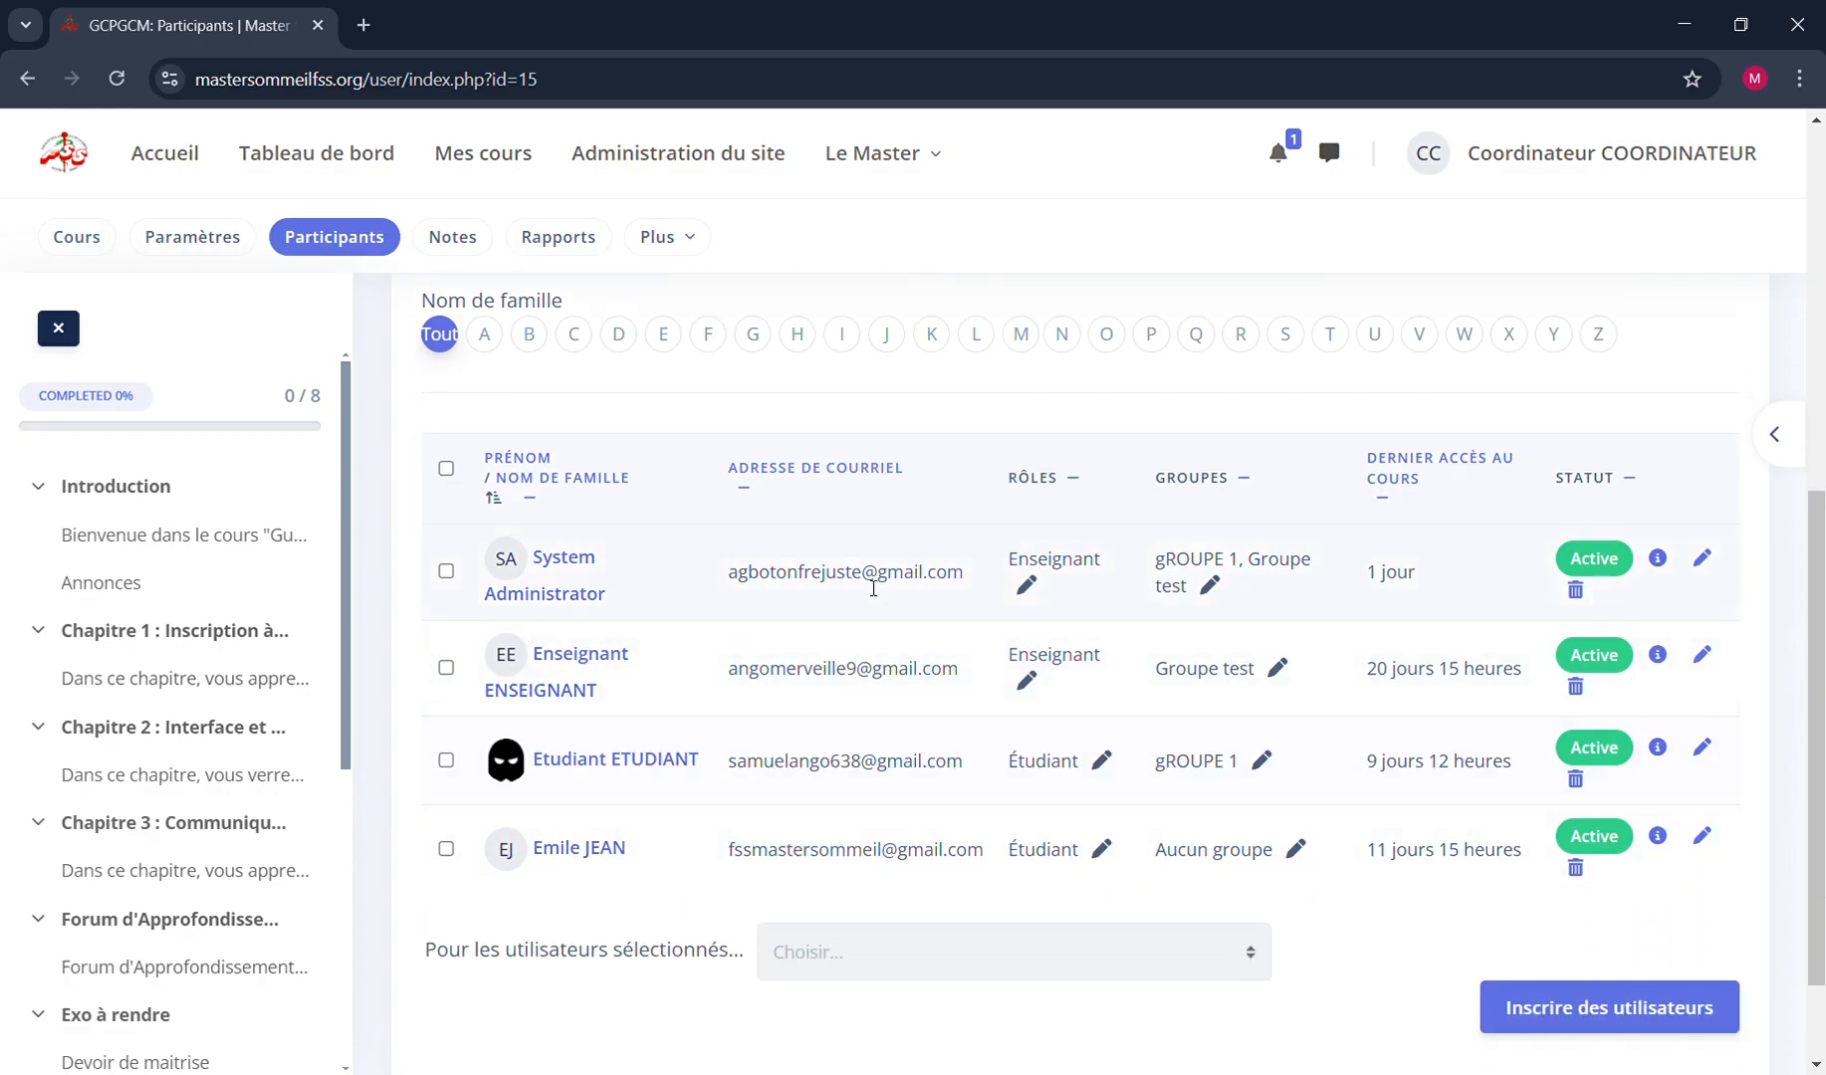
{"action": "scroll", "coordinate": [868, 586], "scroll_direction": "up", "scroll_amount": 7}
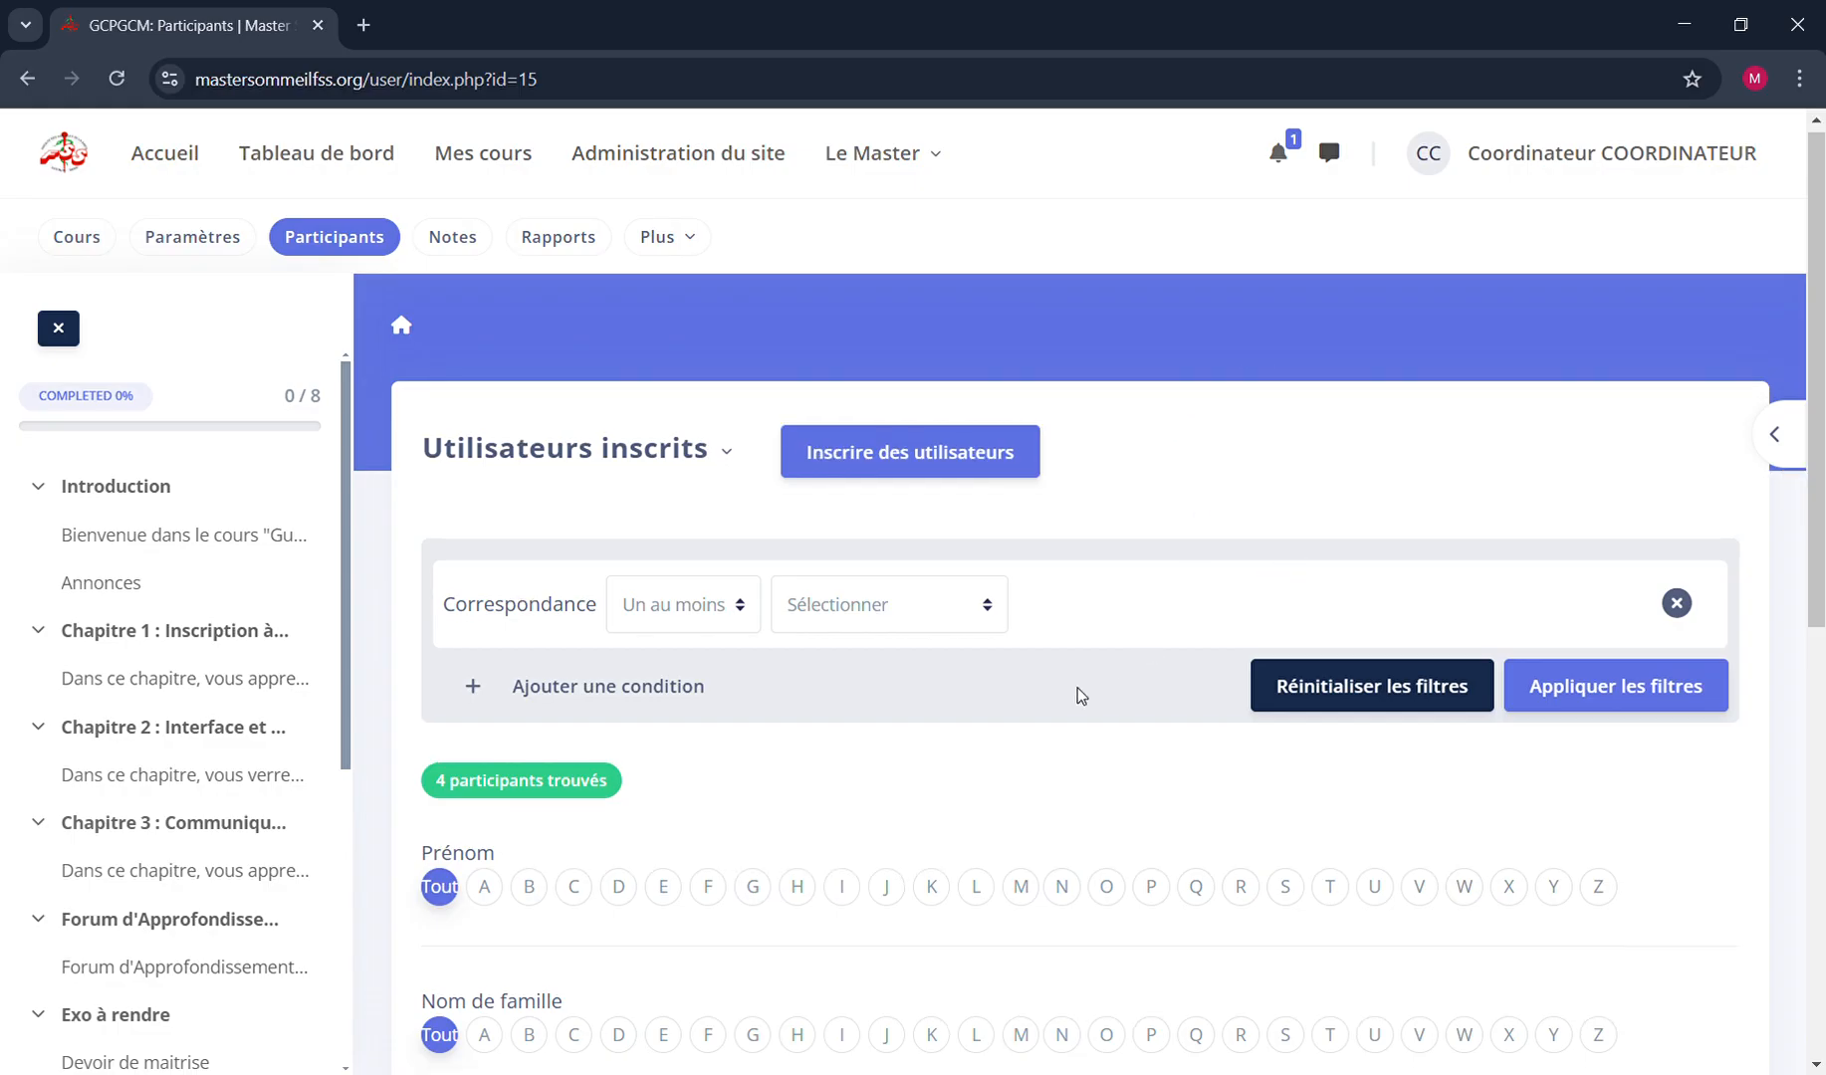
{"action": "scroll", "coordinate": [1082, 695], "scroll_direction": "down", "scroll_amount": 7}
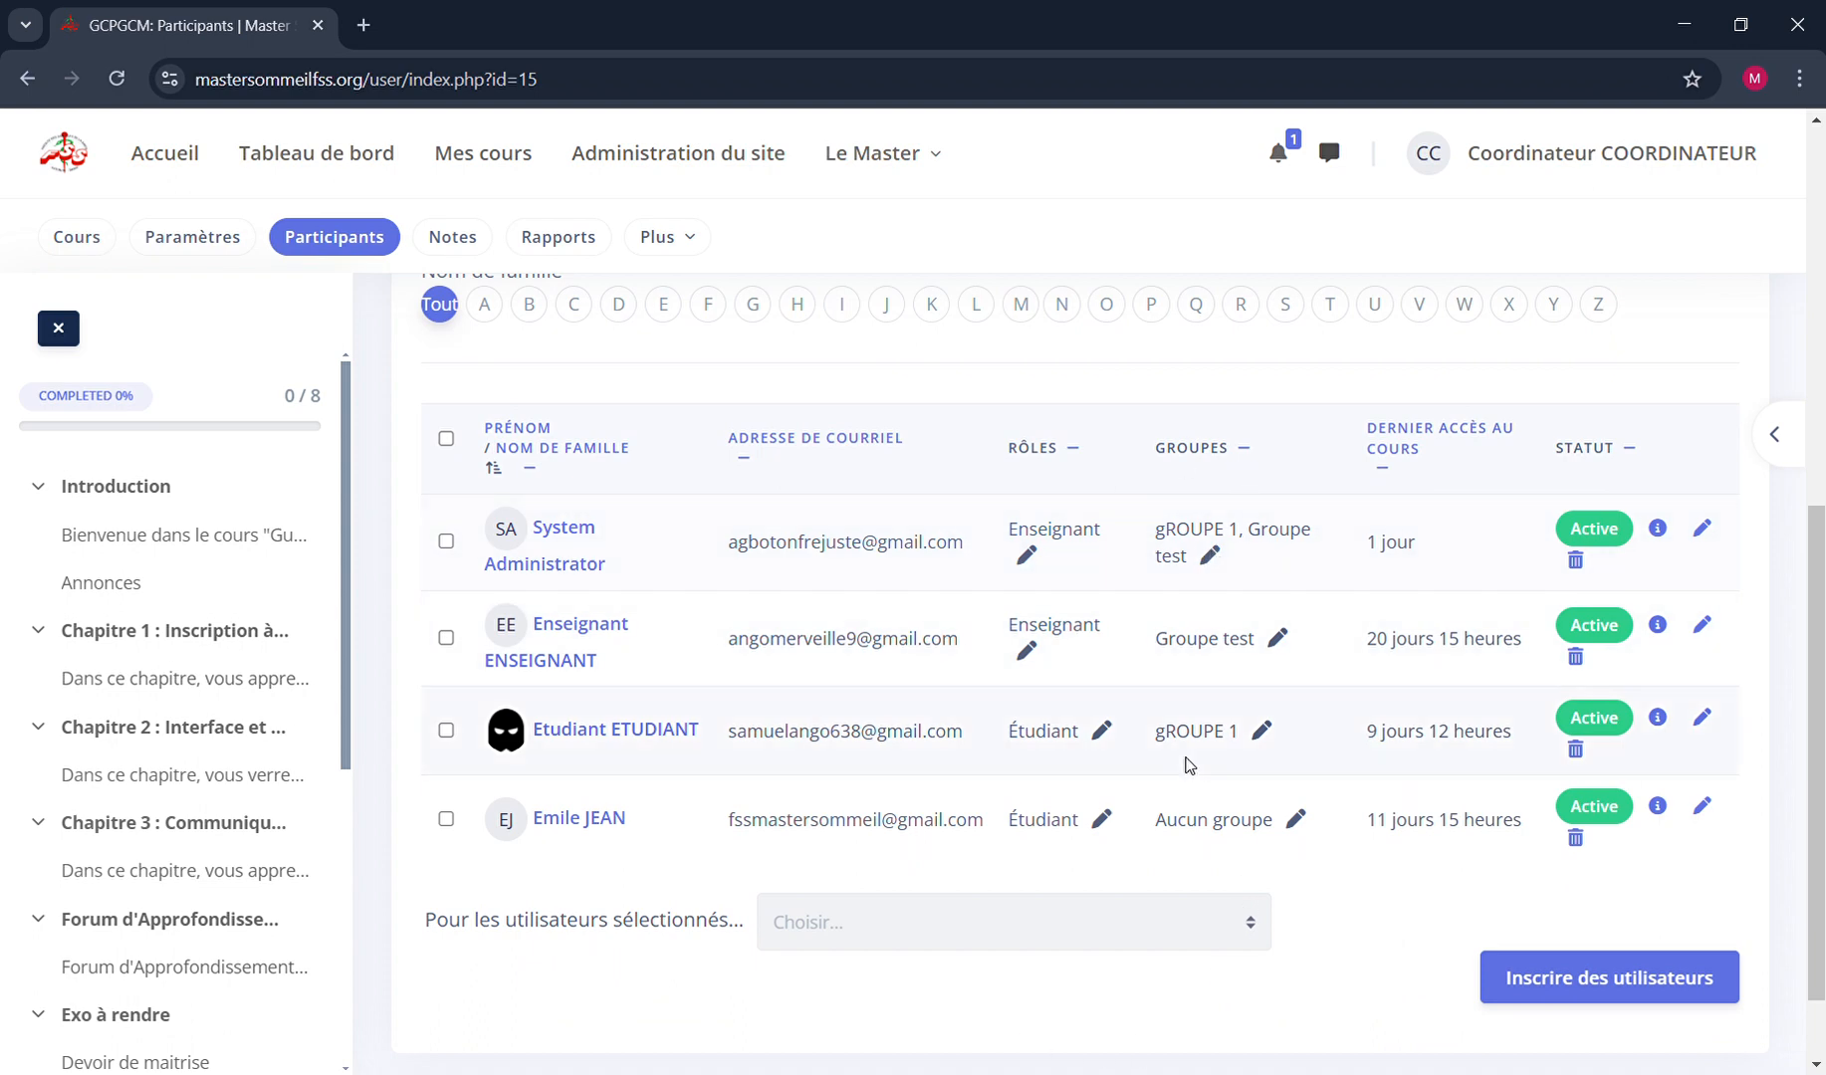
{"action": "scroll", "coordinate": [1188, 765], "scroll_direction": "up", "scroll_amount": 6}
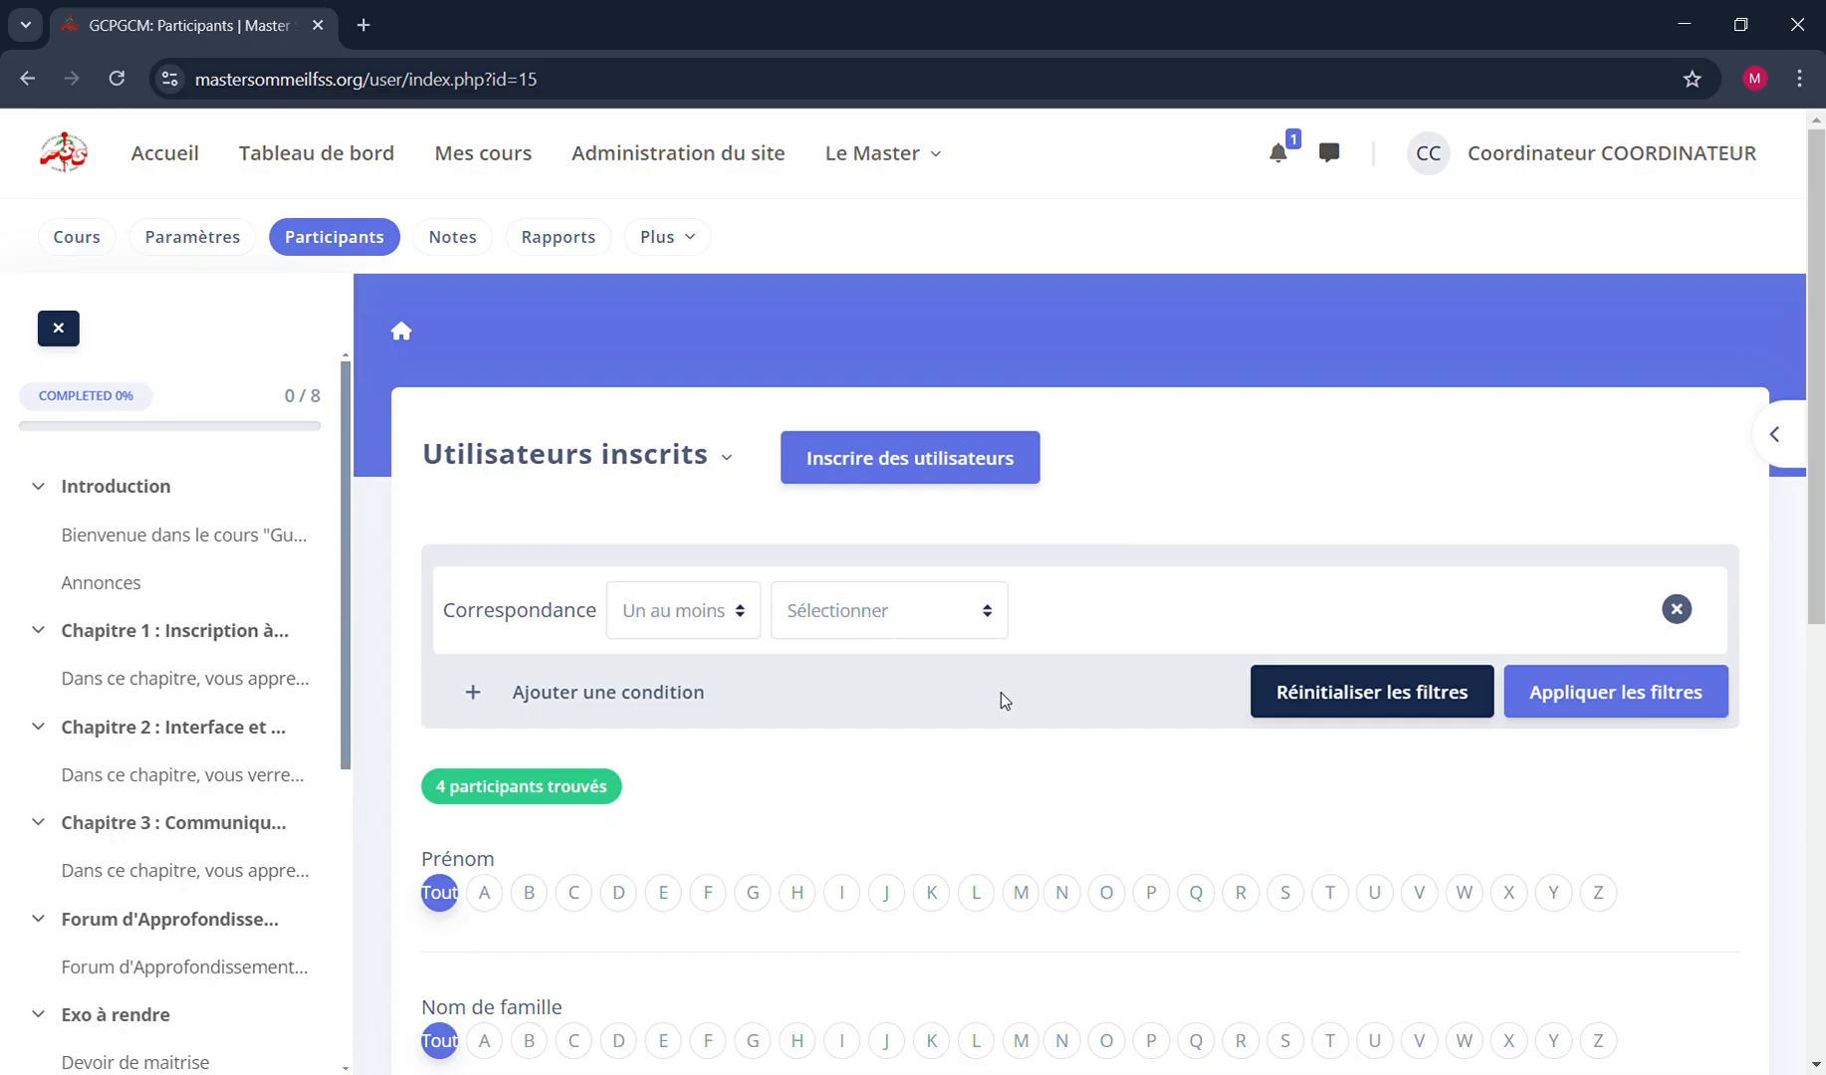
{"action": "scroll", "coordinate": [1002, 700], "scroll_direction": "down", "scroll_amount": 8}
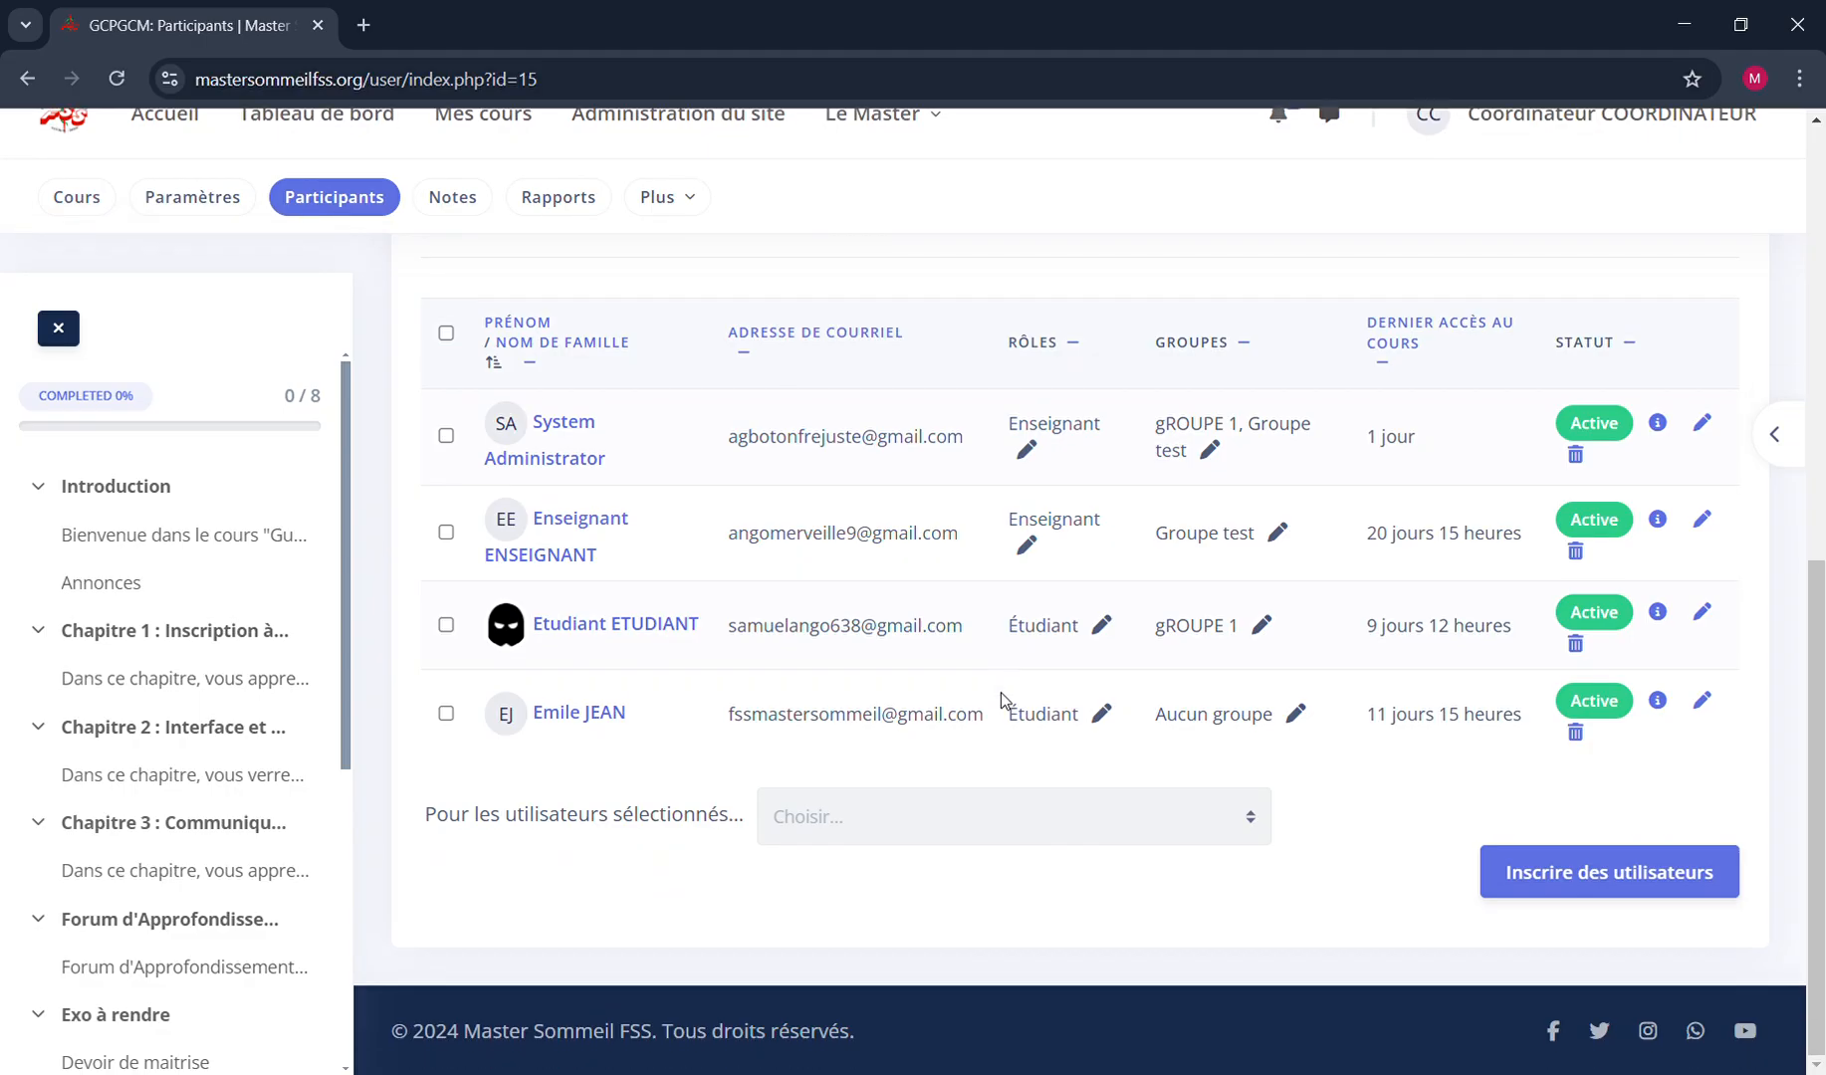
{"action": "scroll", "coordinate": [1000, 692], "scroll_direction": "up", "scroll_amount": 8}
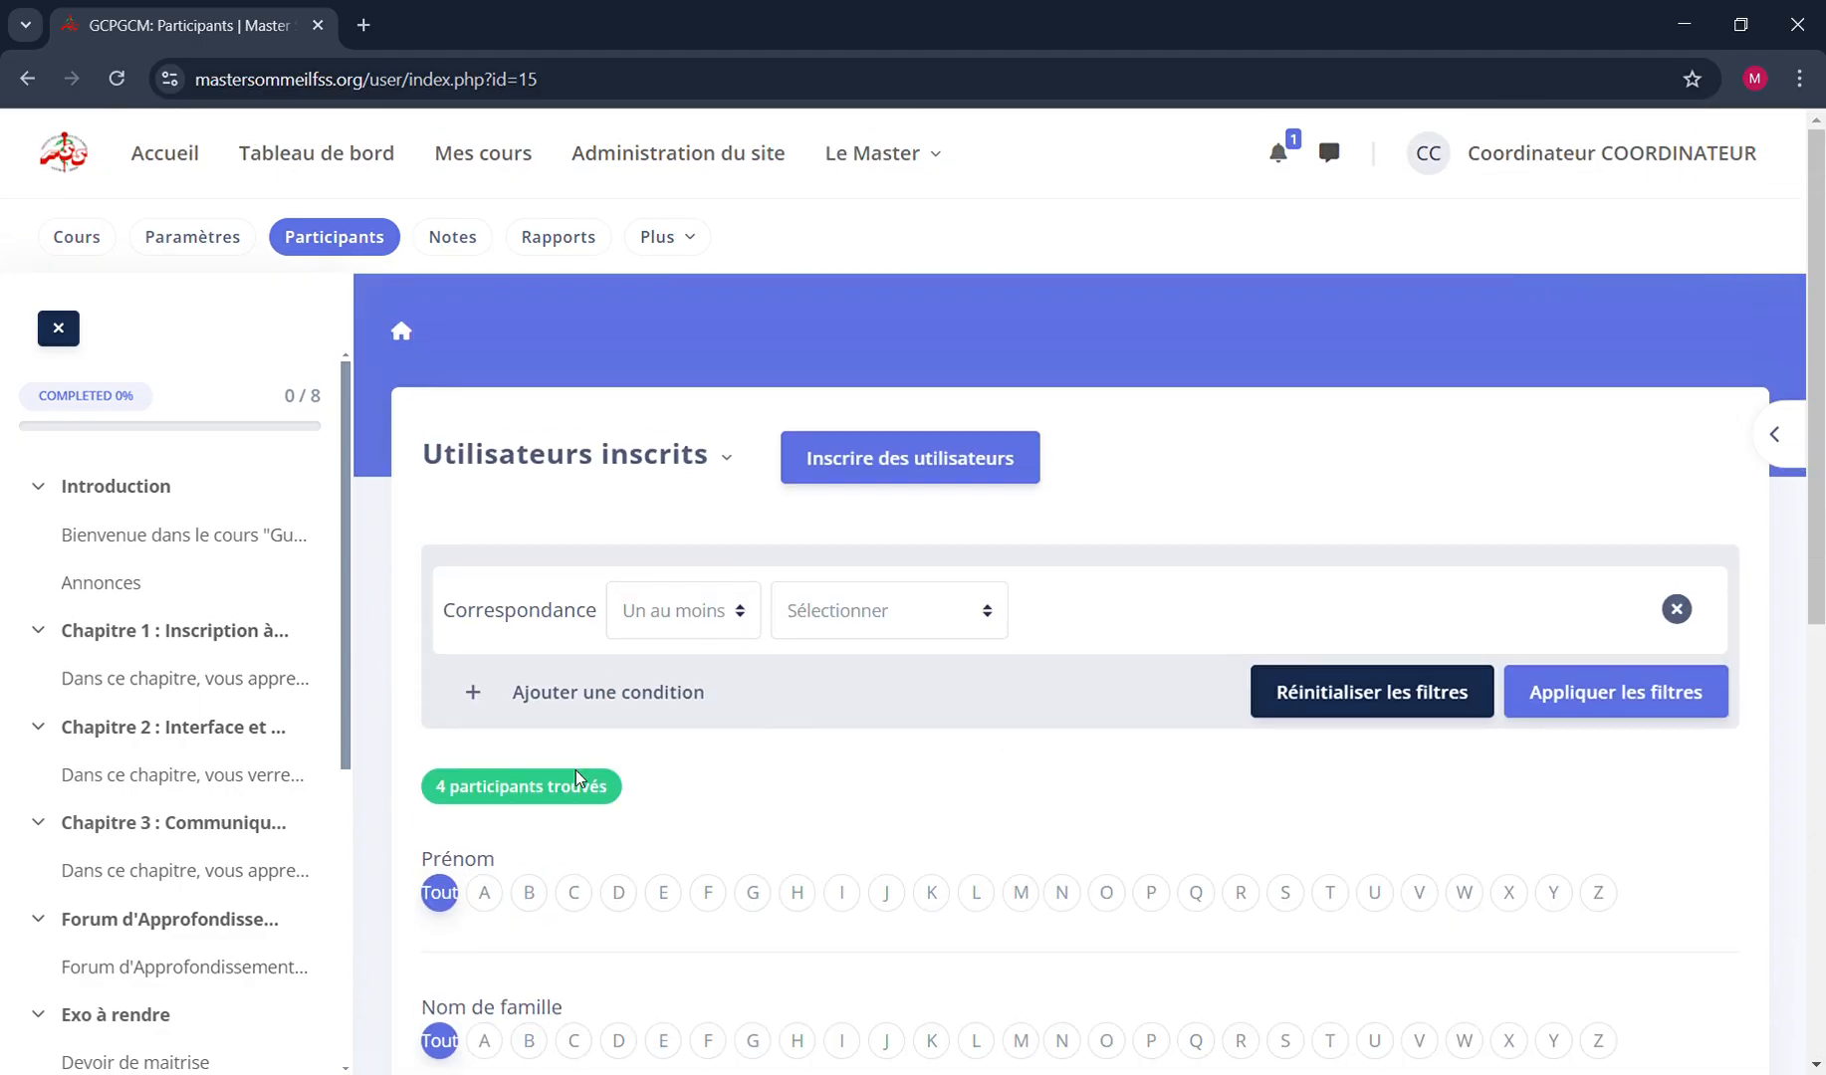